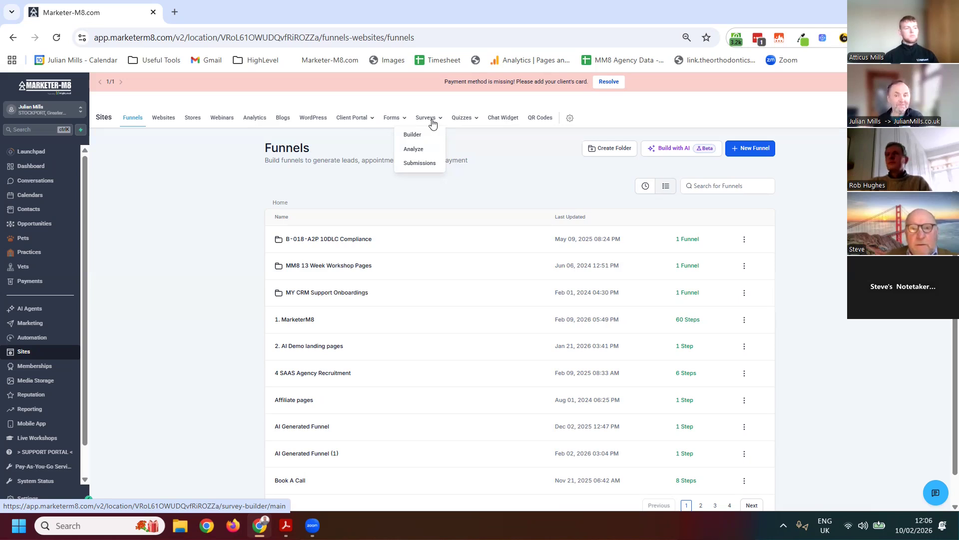
Start a new form from templates in the Forms area and open the template library
mouse_move(464, 123)
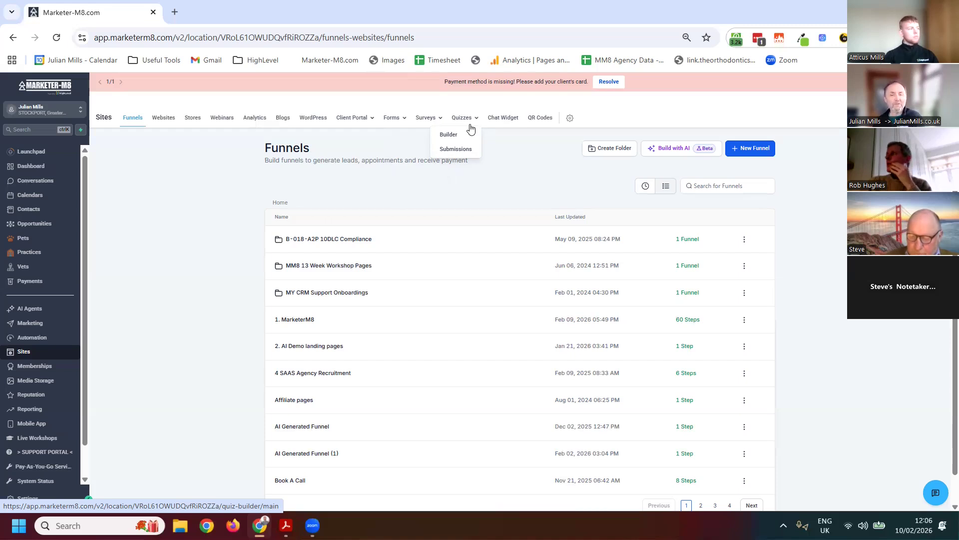
click(392, 117)
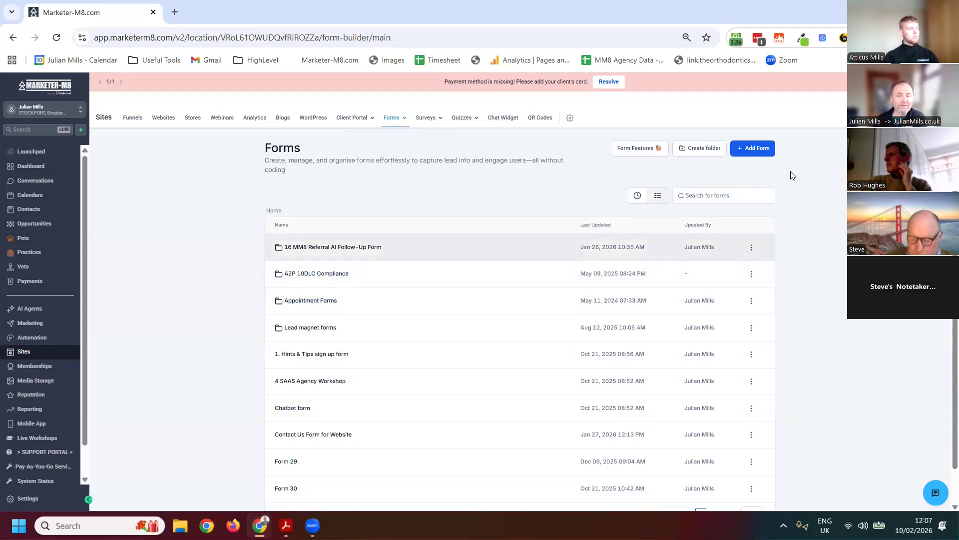
click(770, 156)
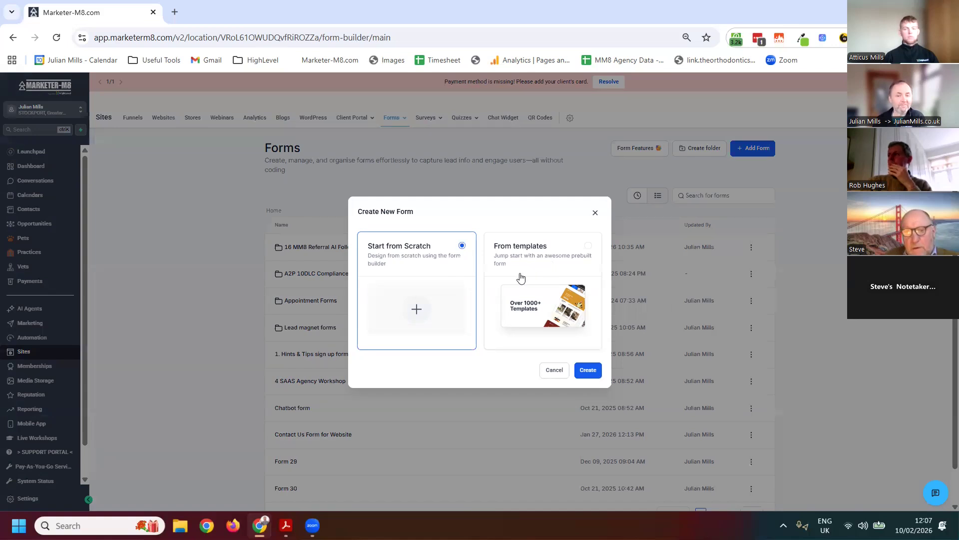
click(552, 300)
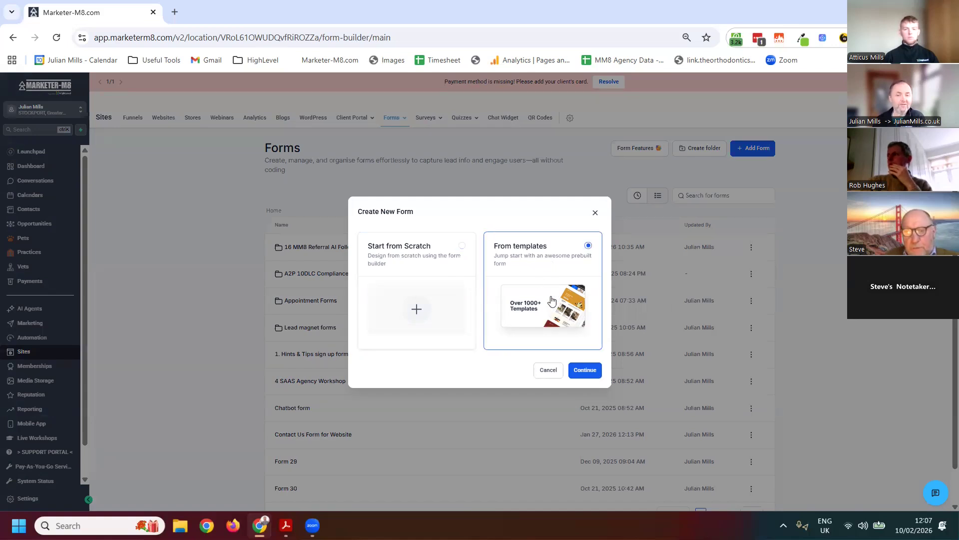
click(585, 371)
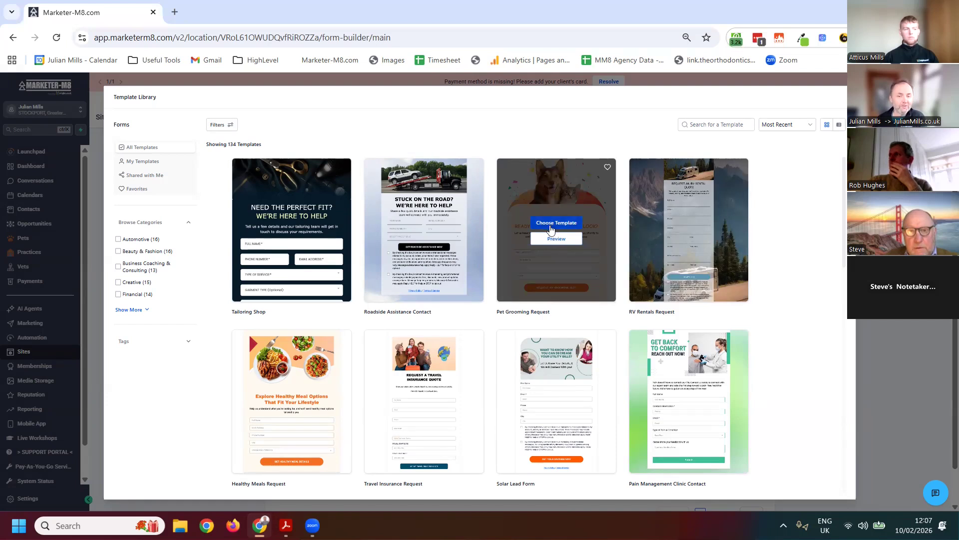
Preview the Pet Grooming Request template down to its consent text and create the form from it
click(587, 276)
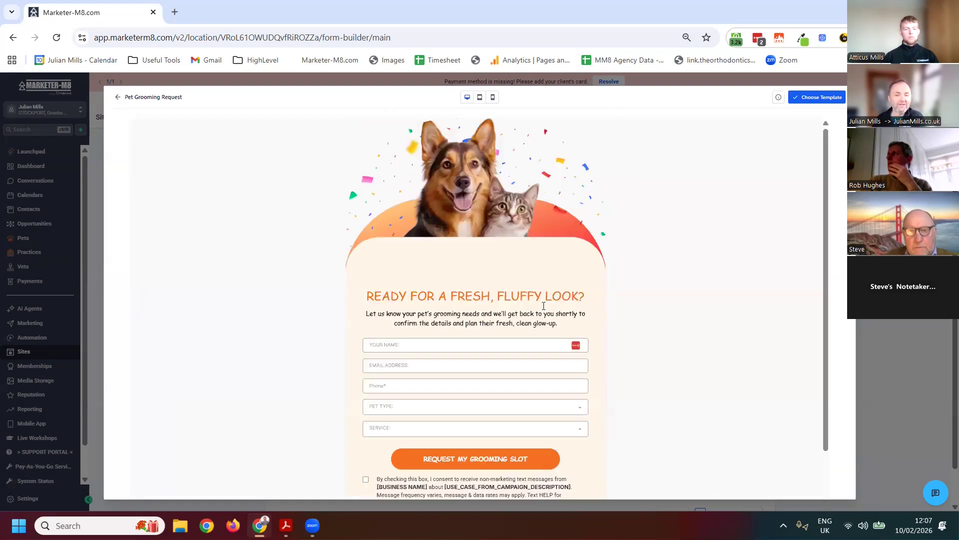
scroll(520, 306, down, 1)
scroll(521, 311, down, 1)
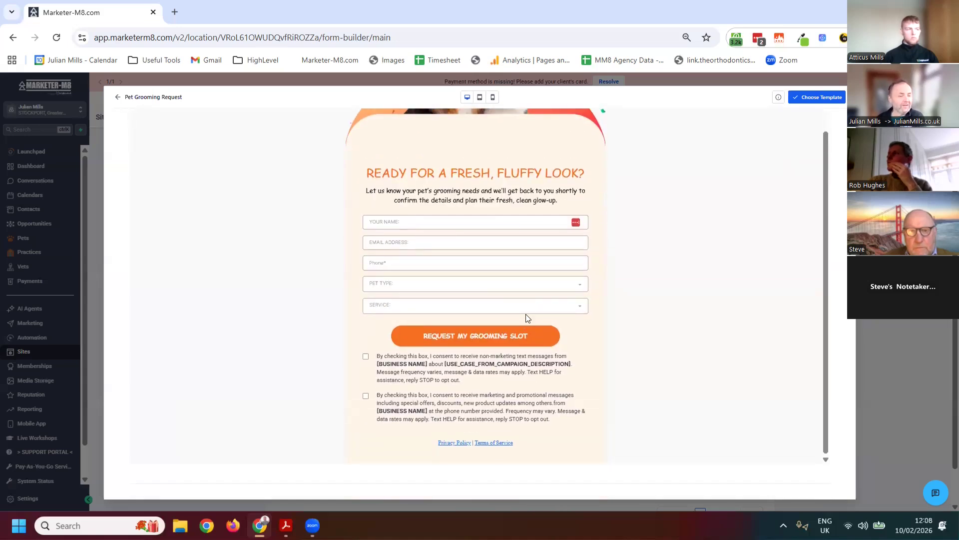
scroll(562, 355, up, 2)
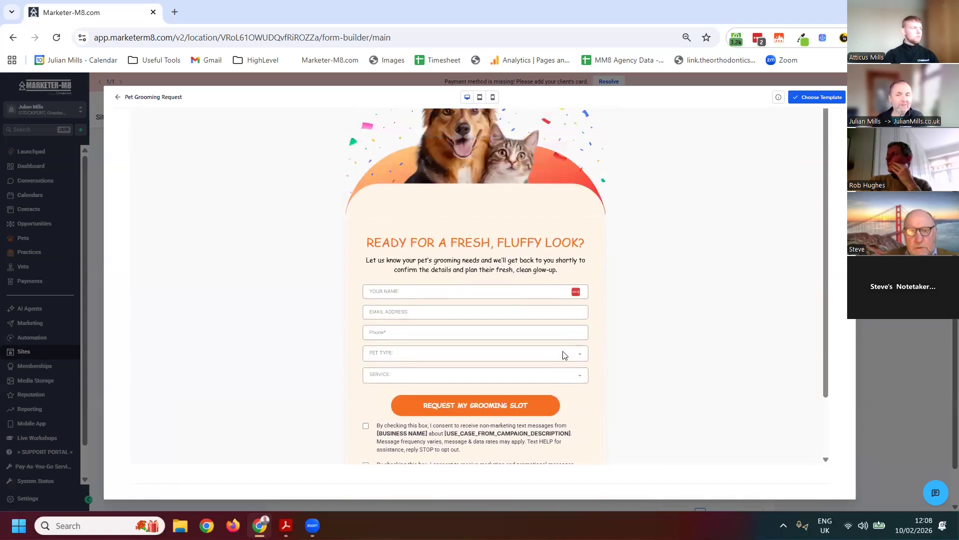
click(806, 102)
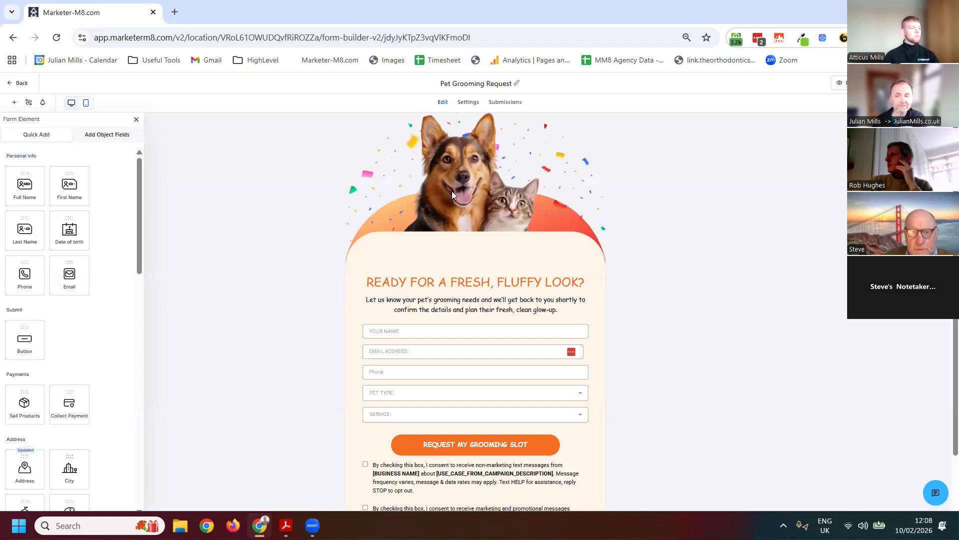
Replace the form's header image with A_flat_vector_digital_graphic_design_image_feature (3) from the Downloads folder
click(518, 116)
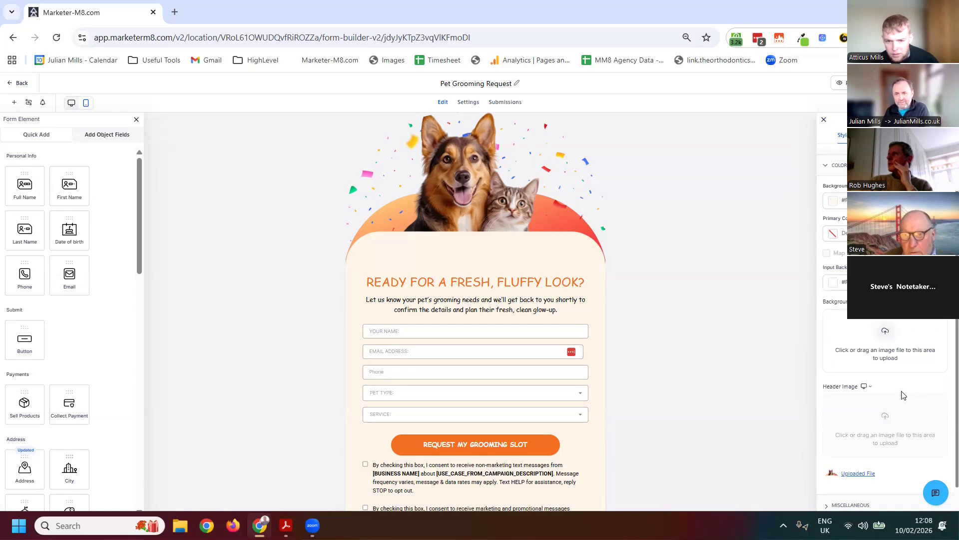
click(894, 339)
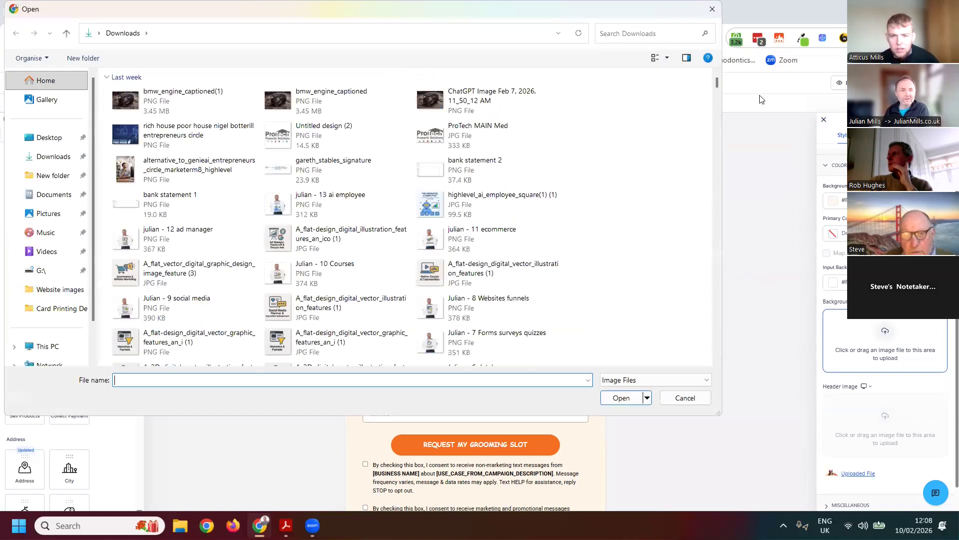
click(713, 9)
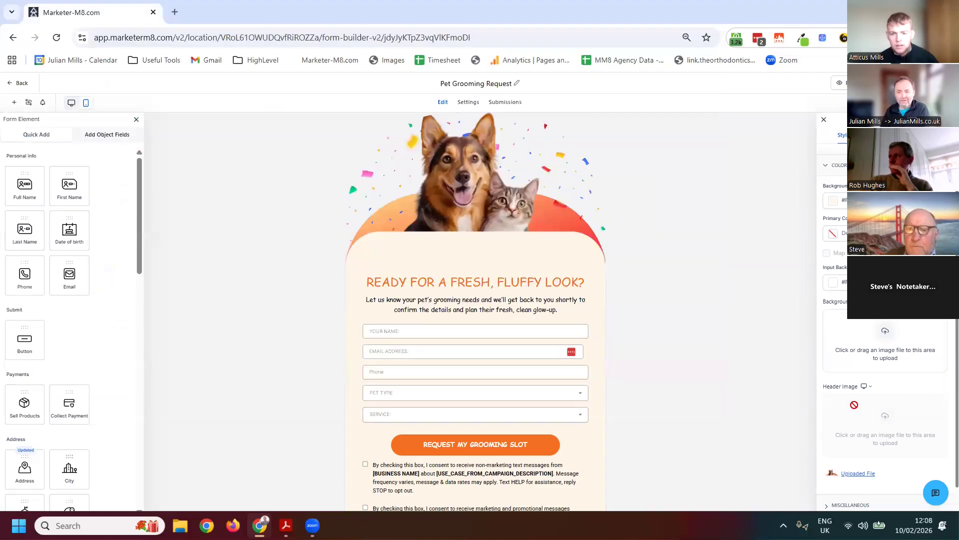
mouse_move(860, 479)
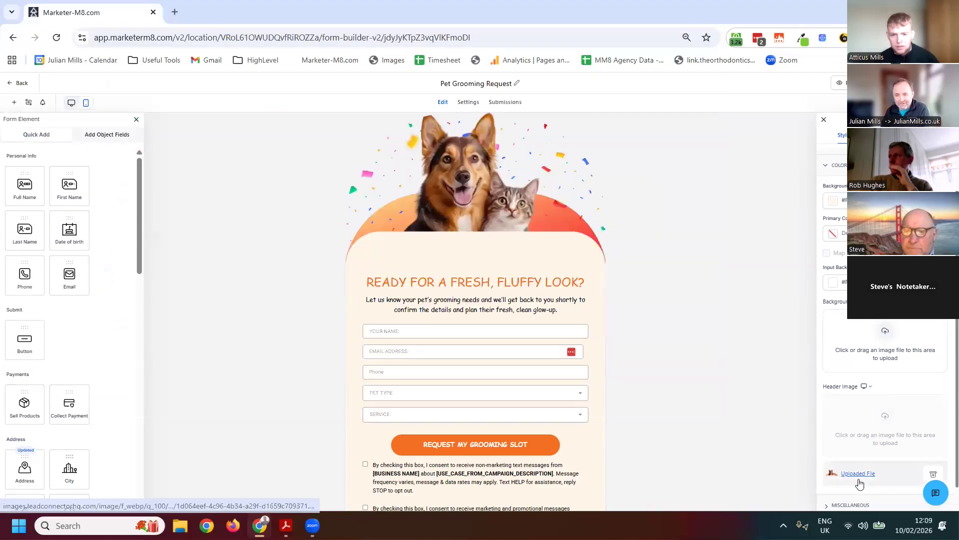
click(932, 474)
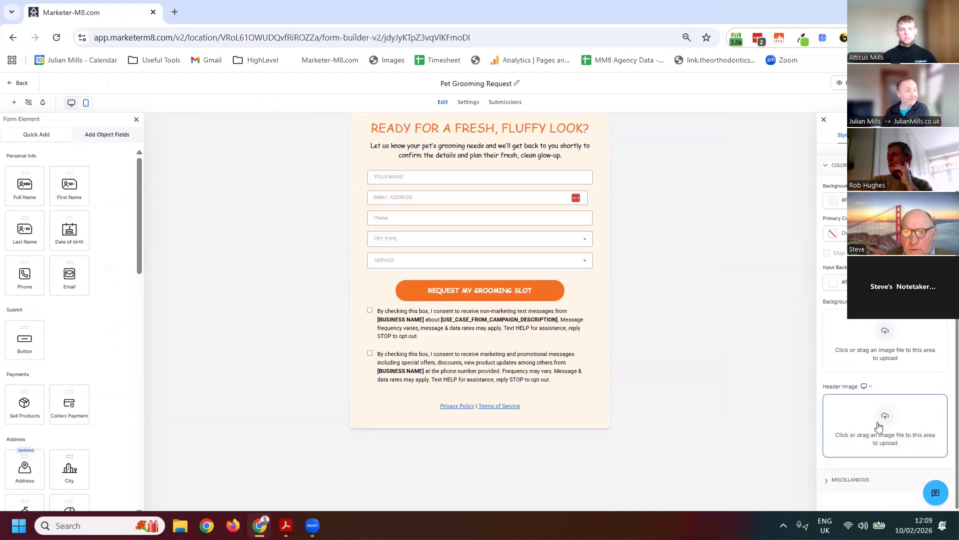
click(887, 424)
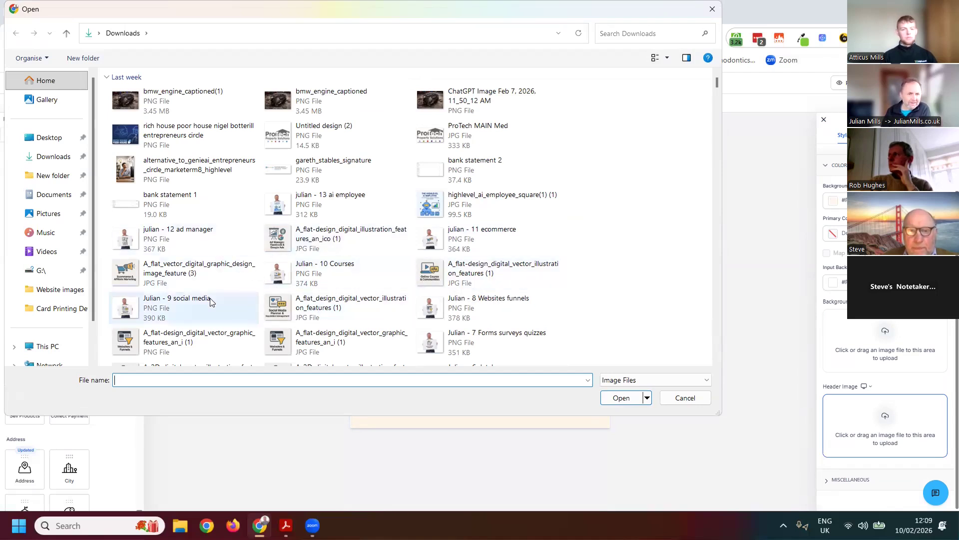
click(184, 283)
click(622, 398)
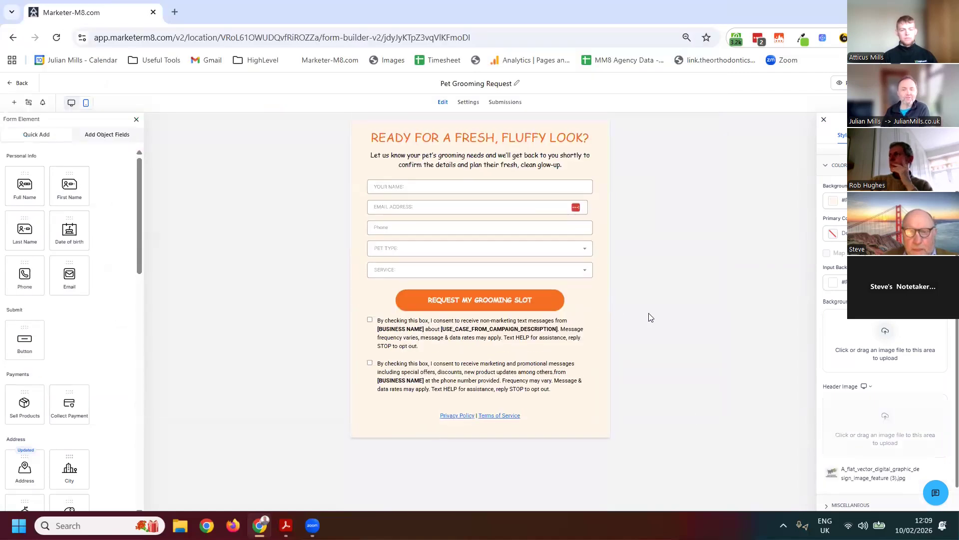
Change the text of the form's request button to "submit"
scroll(501, 382, down, 4)
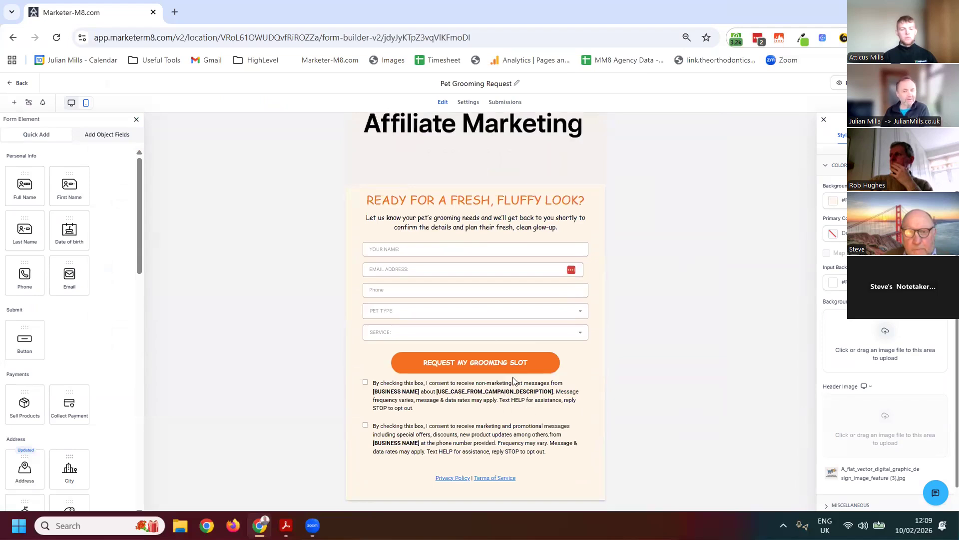
click(476, 364)
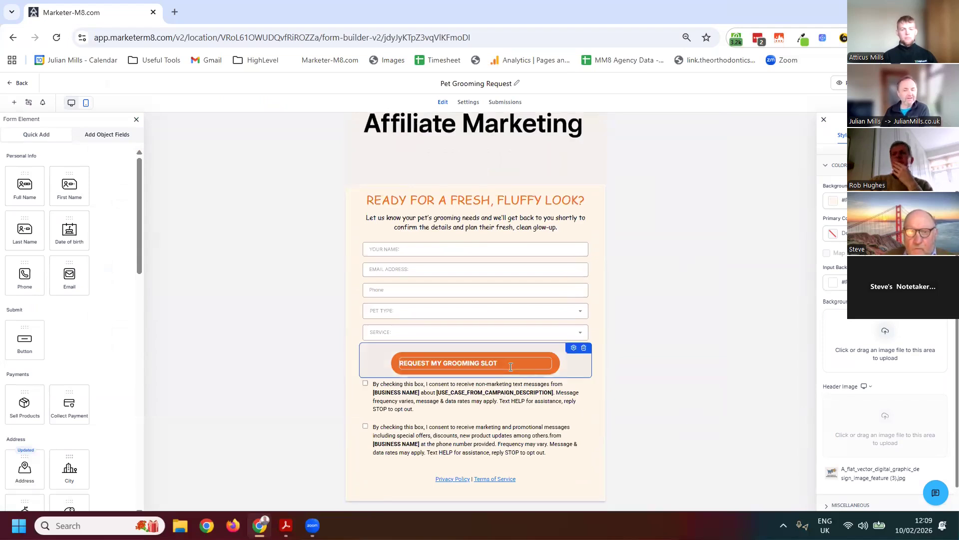
triple_click(476, 363)
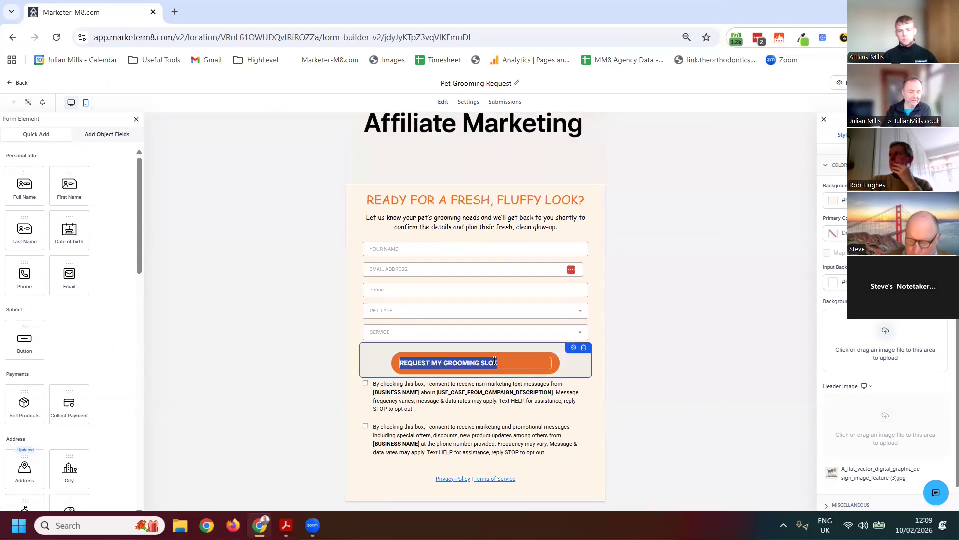
text(submit)
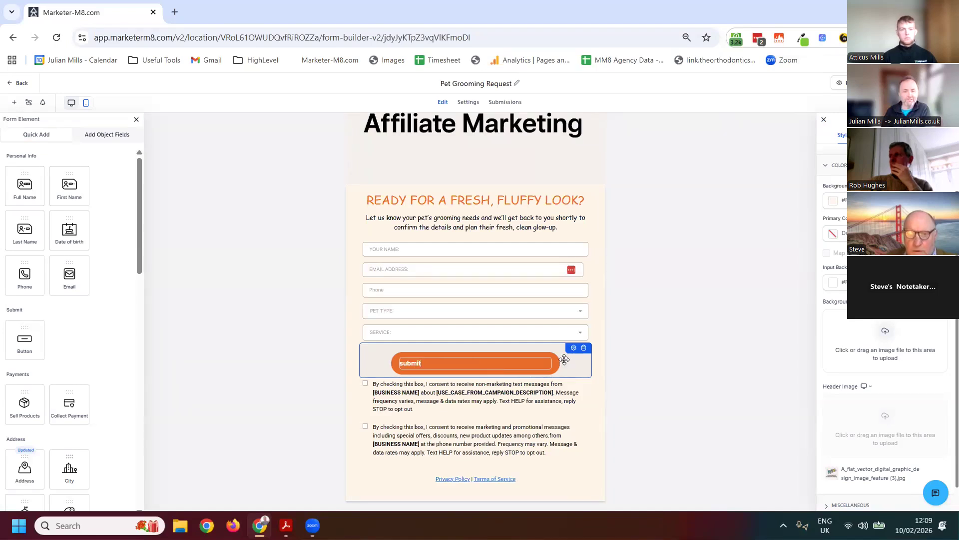
Examine the form's styling options, including colours and background, input fields, labels, placeholder, custom CSS, themes and layout
scroll(862, 352, up, 1)
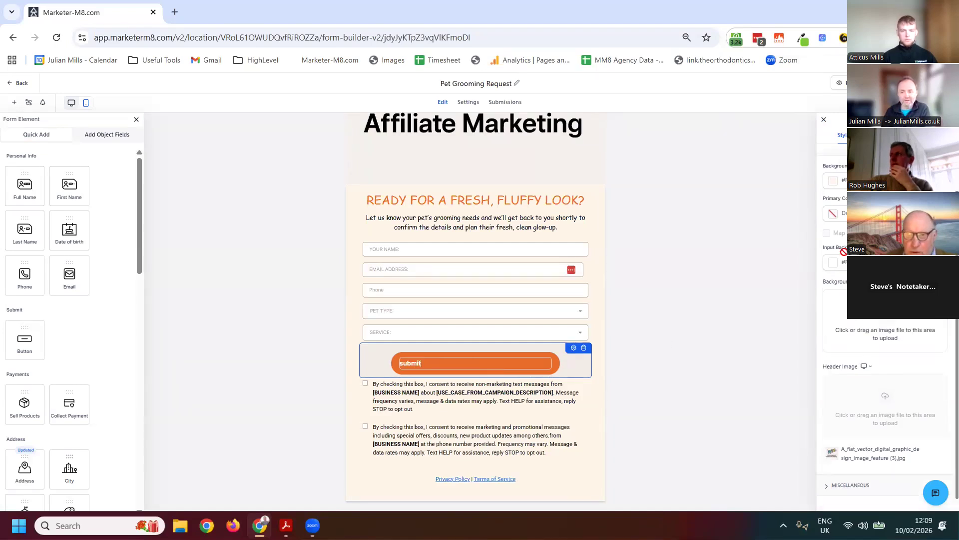
scroll(913, 366, down, 1)
scroll(882, 436, up, 1)
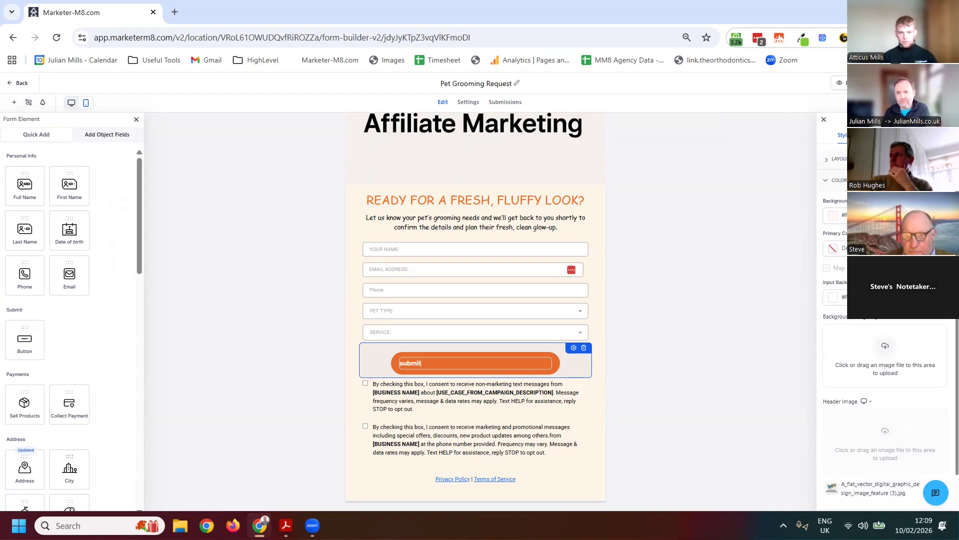
click(824, 119)
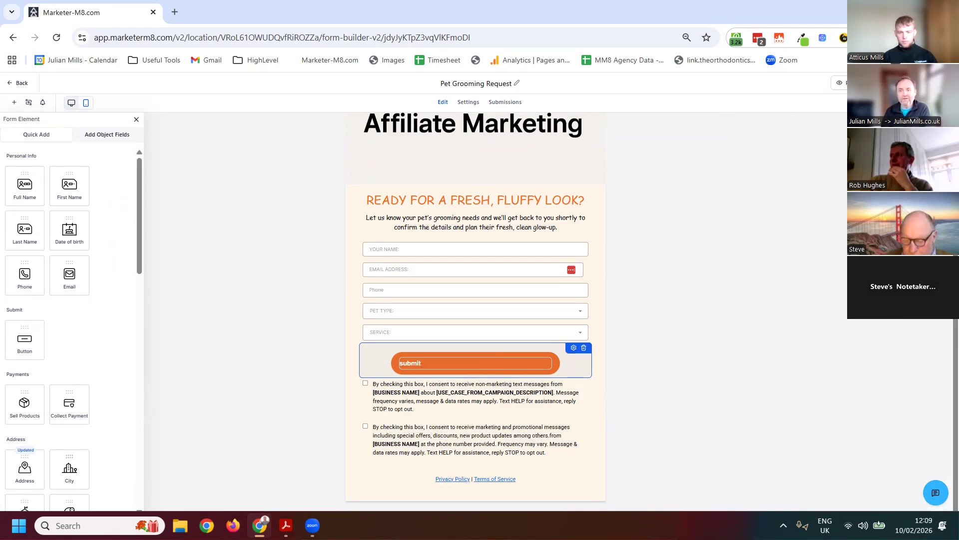
click(944, 103)
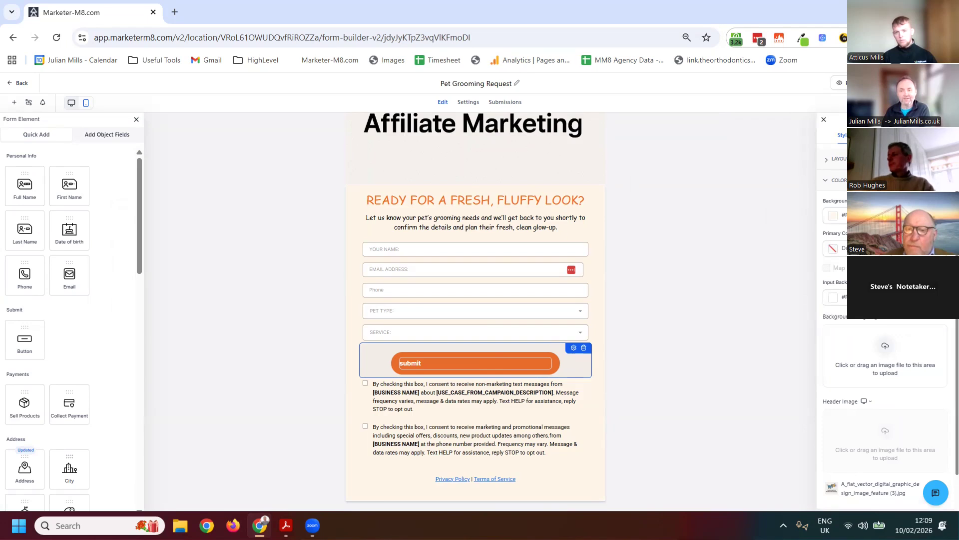
click(888, 135)
click(929, 135)
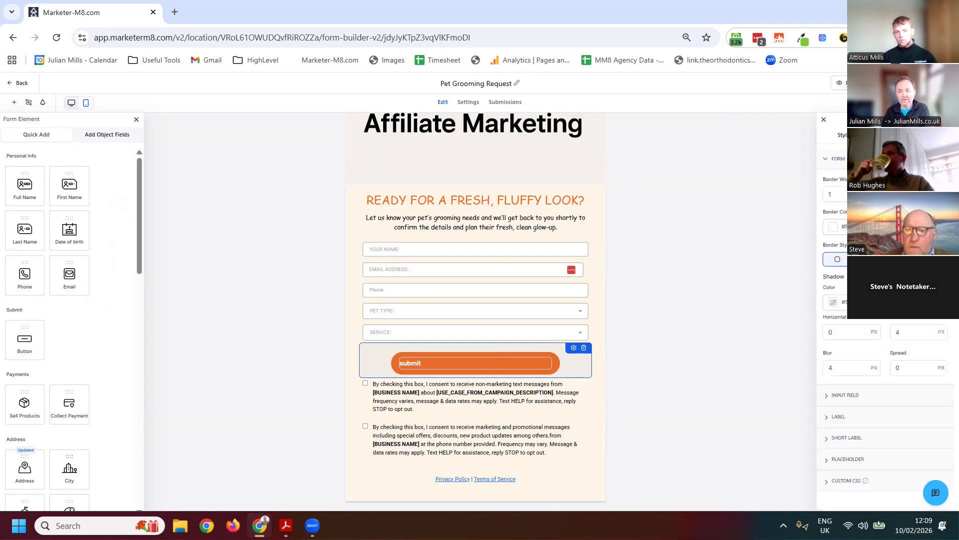
click(828, 400)
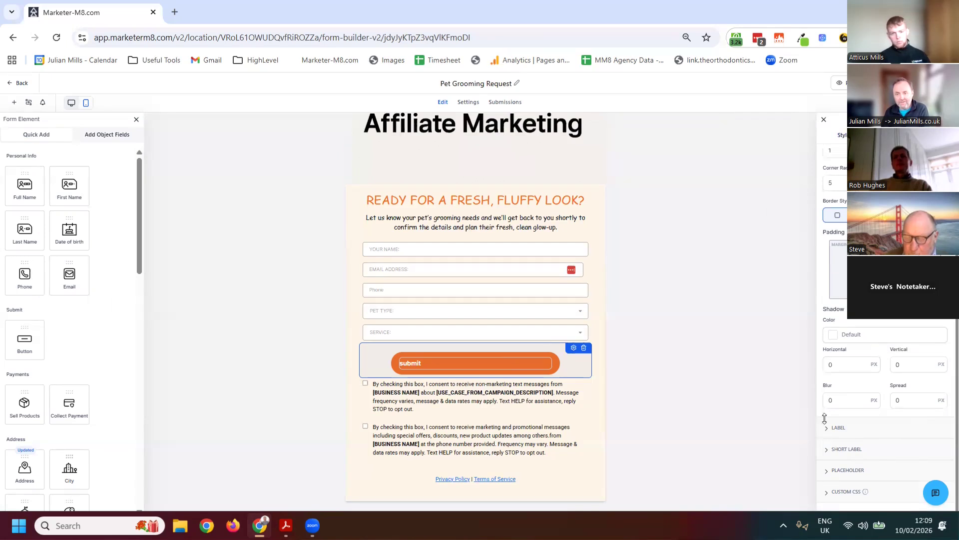
click(828, 428)
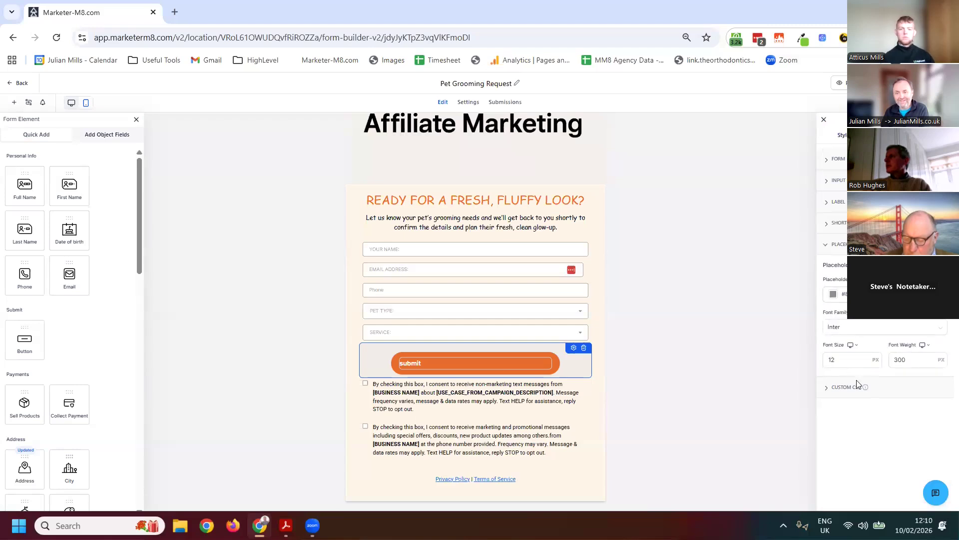
click(846, 387)
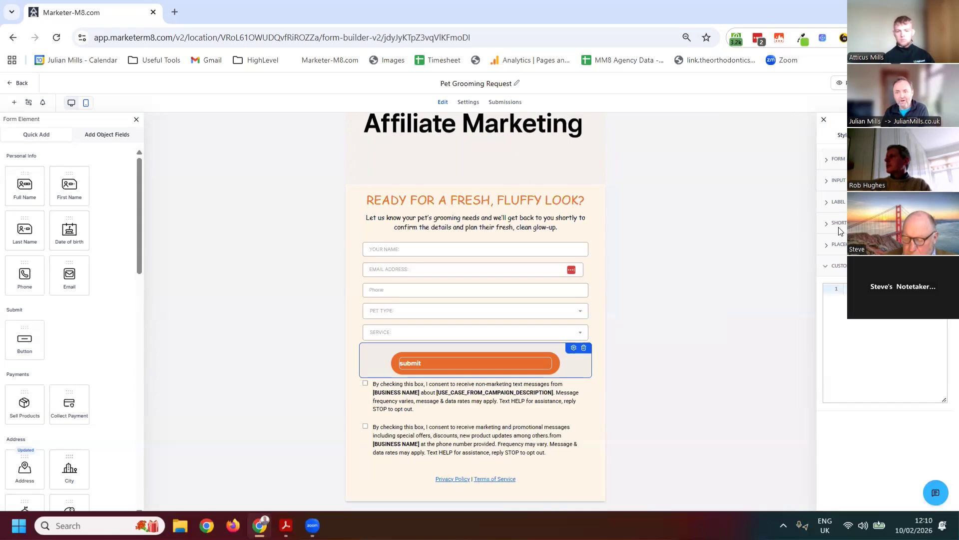
click(828, 225)
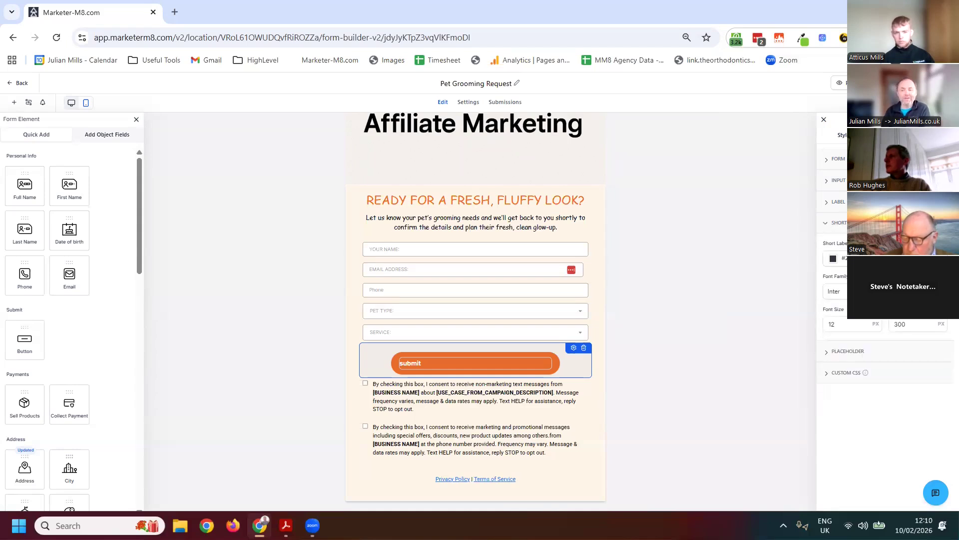
click(830, 159)
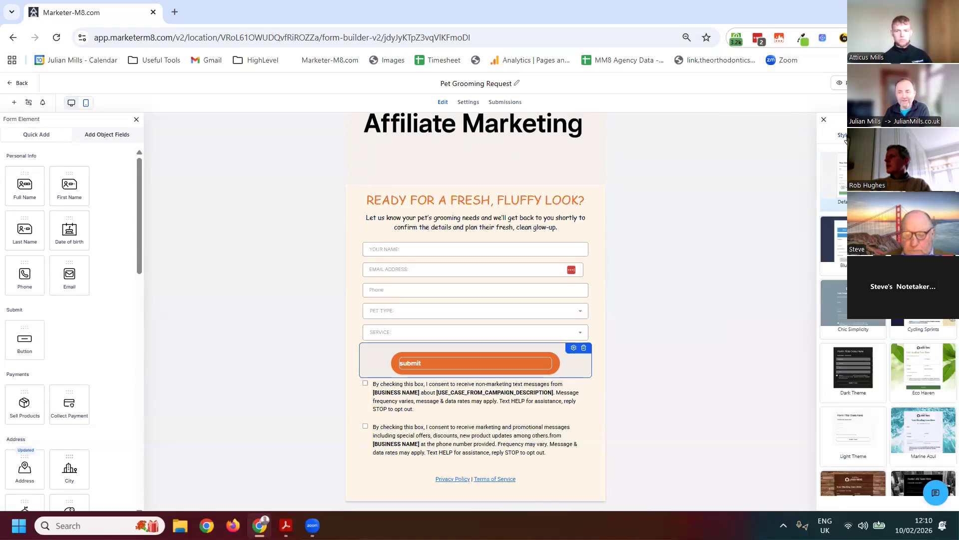
scroll(866, 443, down, 1)
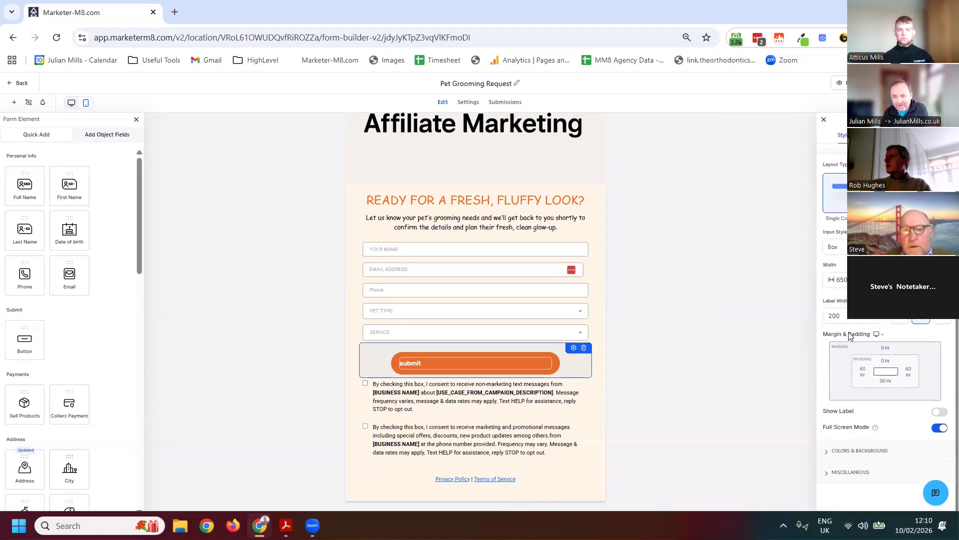
scroll(868, 442, up, 1)
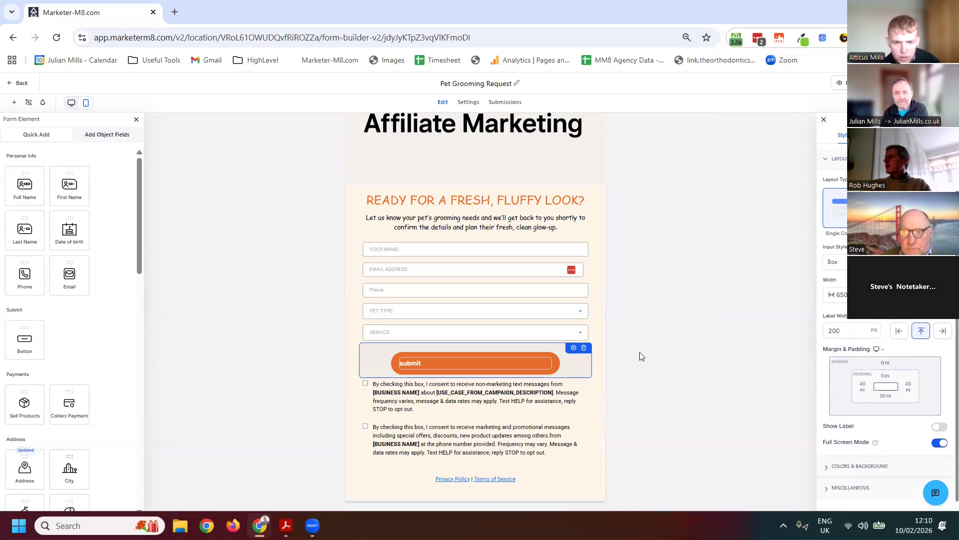
Open the submit button's settings and review its text, width, alignment, colour, border, padding and shadow options
click(574, 347)
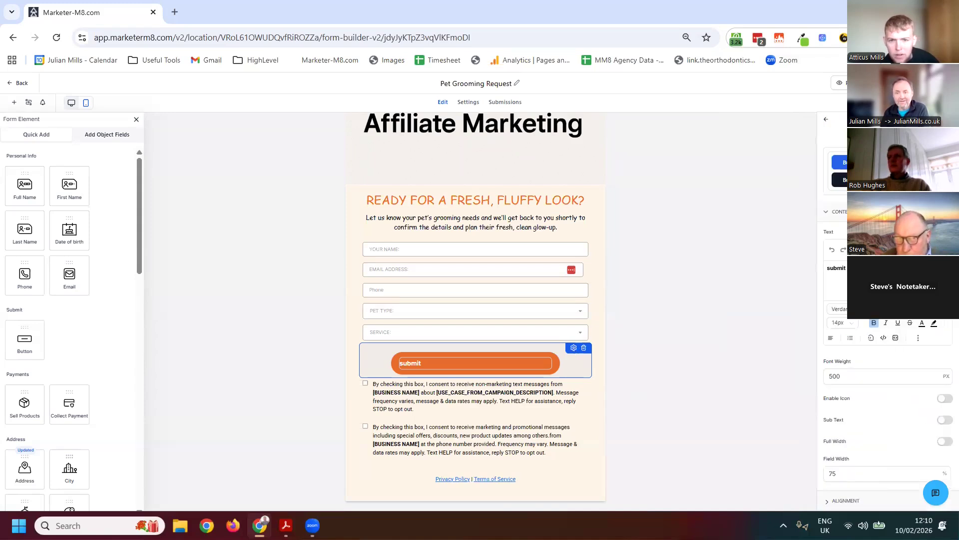
scroll(884, 350, down, 3)
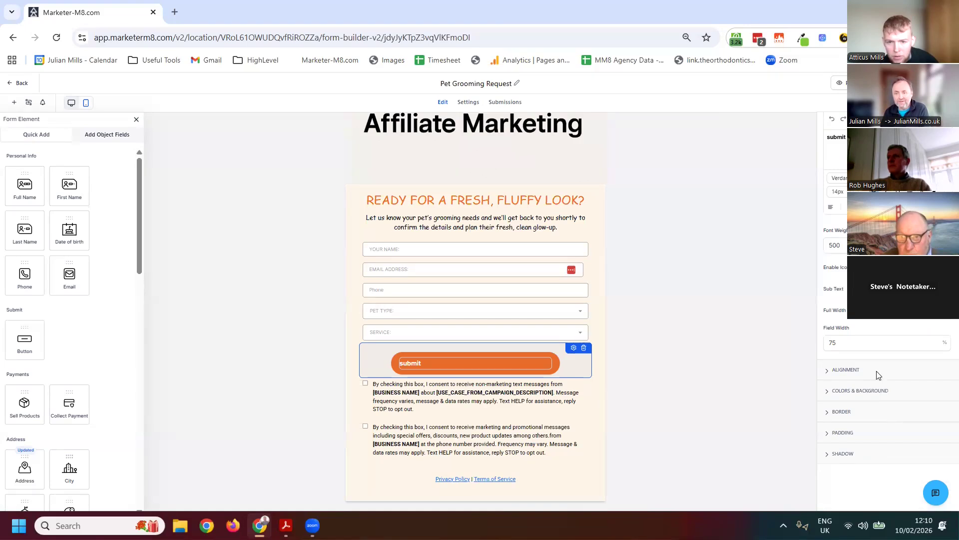
scroll(878, 373, up, 3)
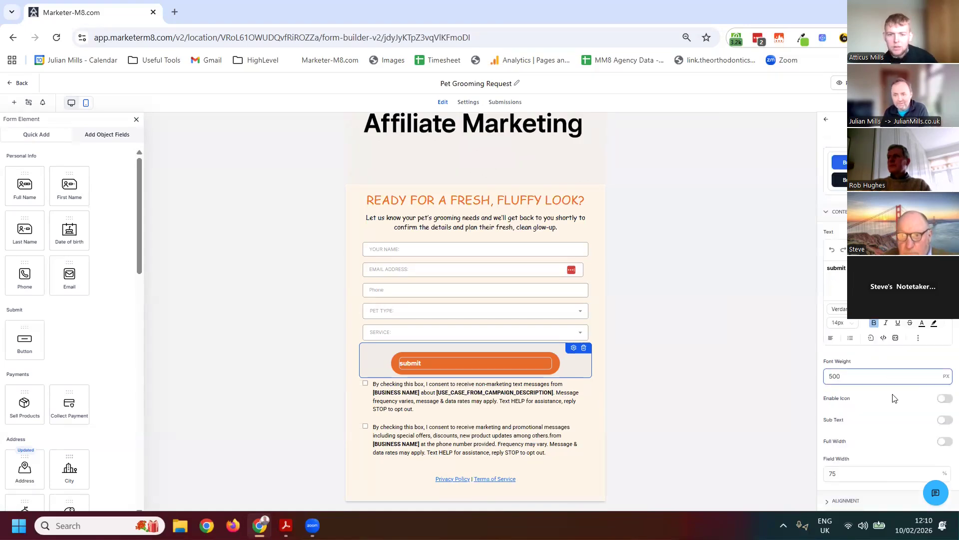
Set the submit button's background colour to blue #2160F4FF
scroll(875, 412, down, 3)
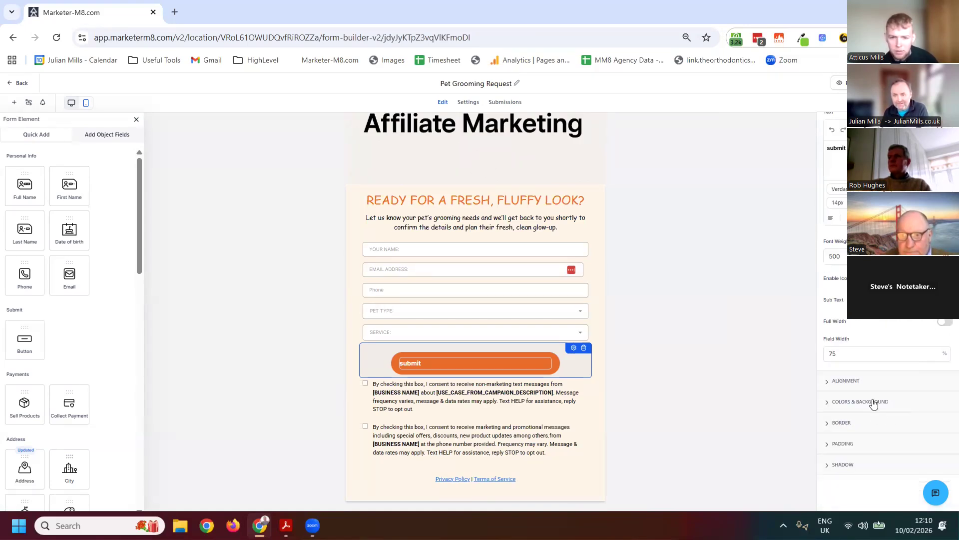
click(875, 401)
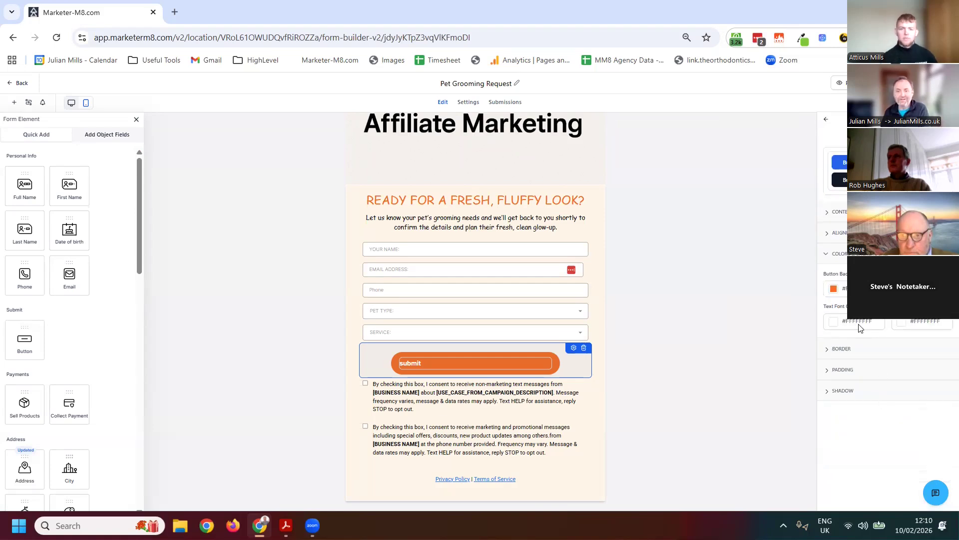
click(834, 290)
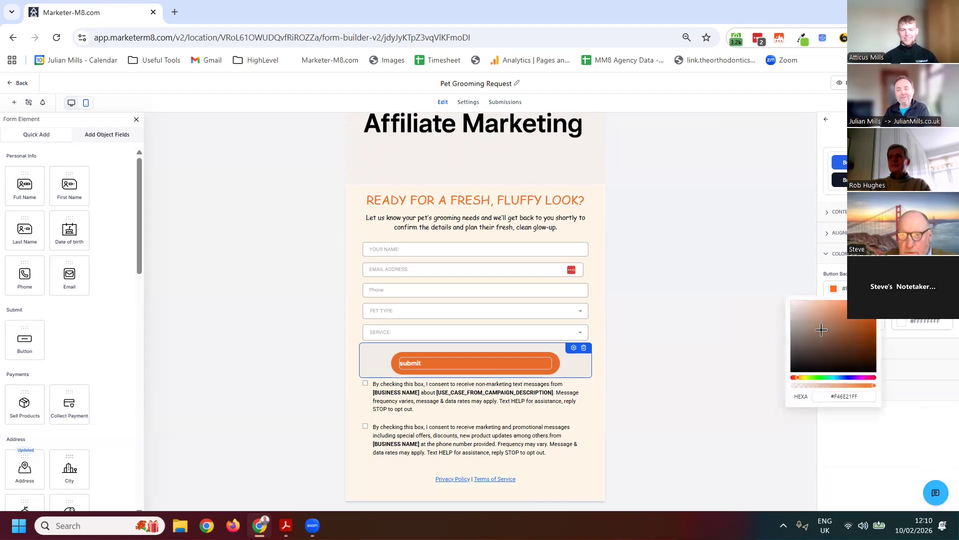
click(843, 378)
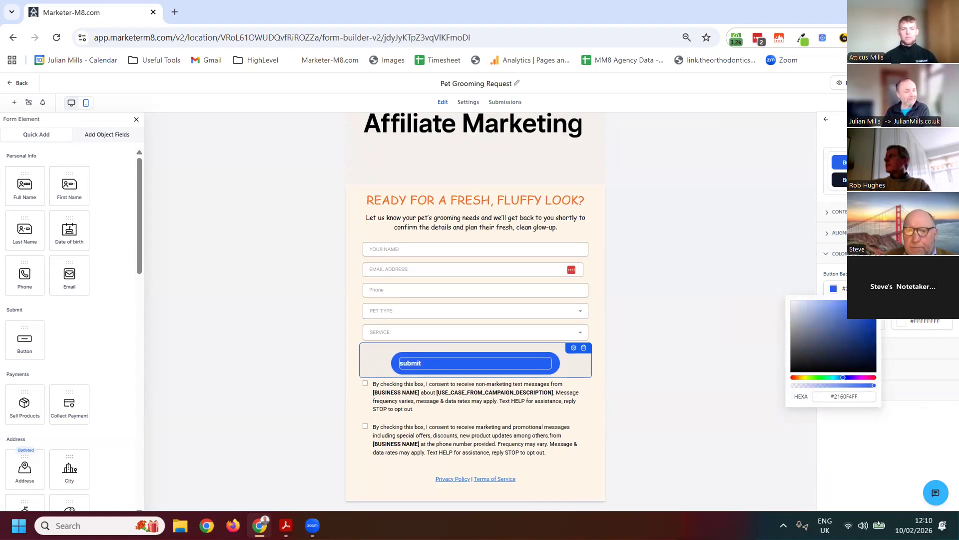
click(938, 495)
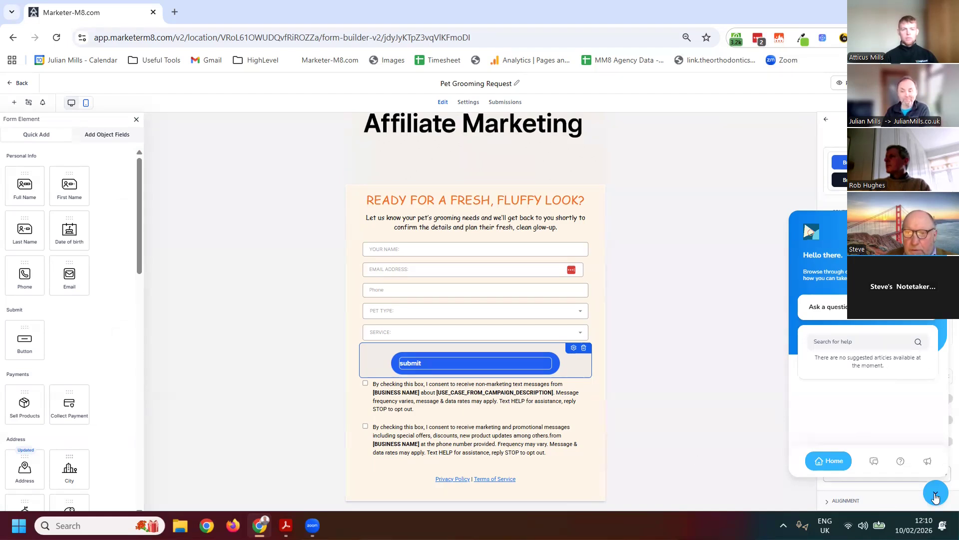
click(426, 262)
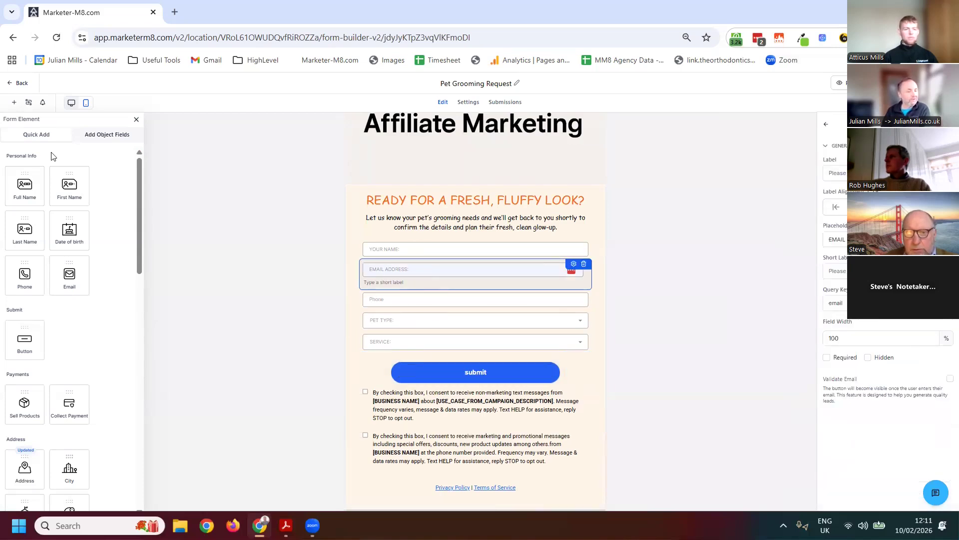
click(544, 254)
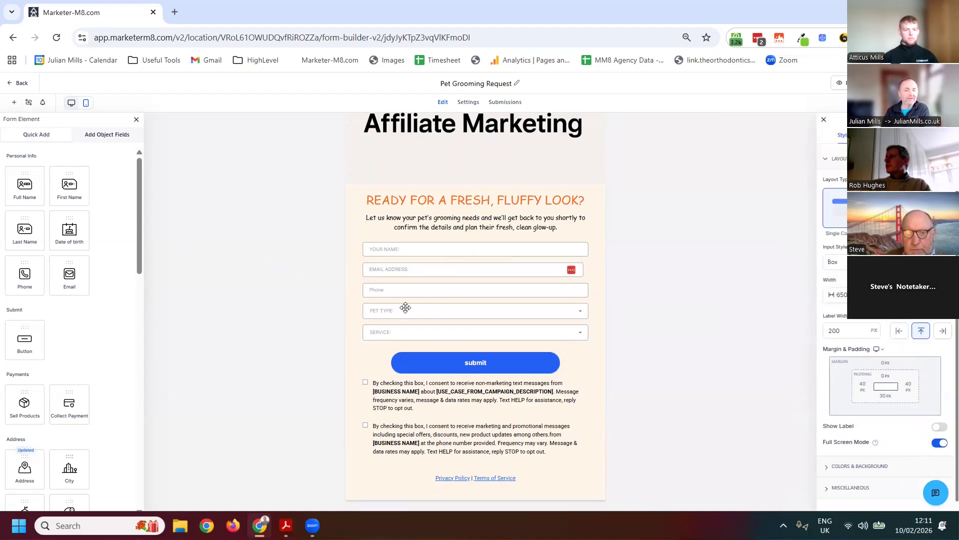
Add the Date Of Birth field from the Contact object's fields to the form, directly below Phone
click(104, 140)
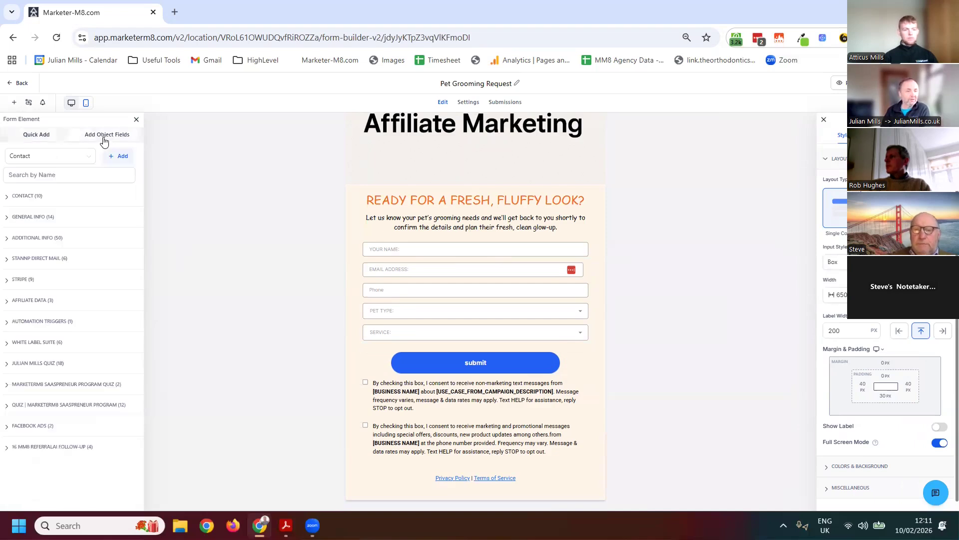
click(11, 198)
drag(39, 302, 390, 309)
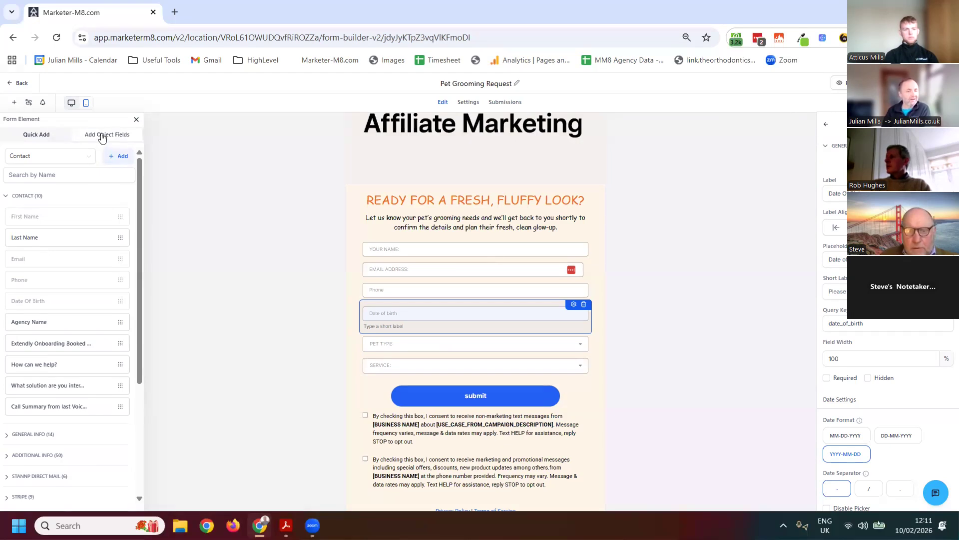
click(3, 195)
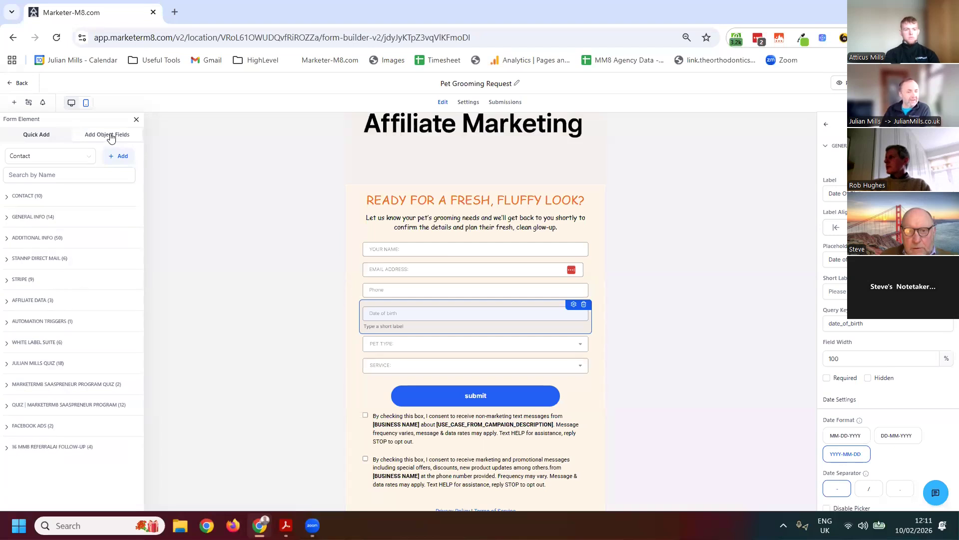
Add the Company Name field from the Company object's fields between the name and e-mail fields
click(53, 158)
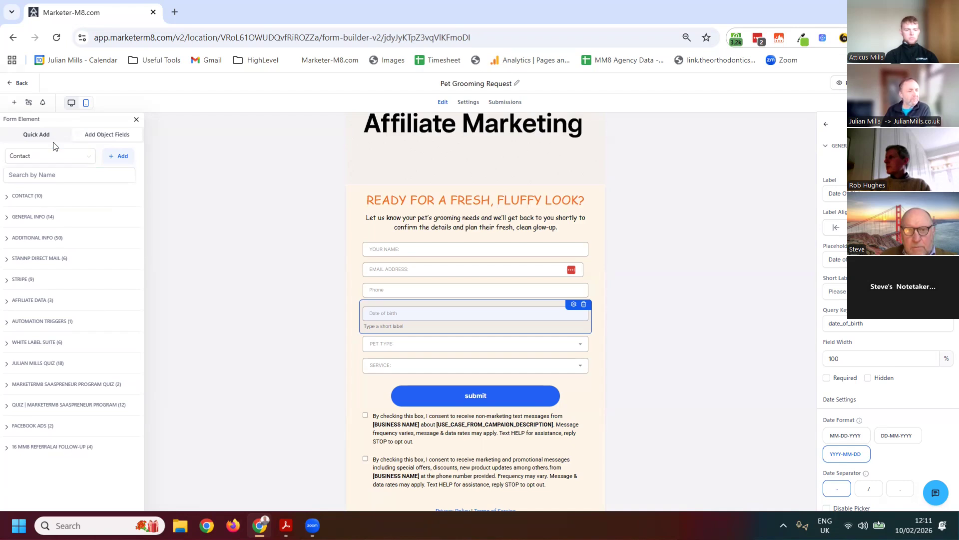
click(51, 157)
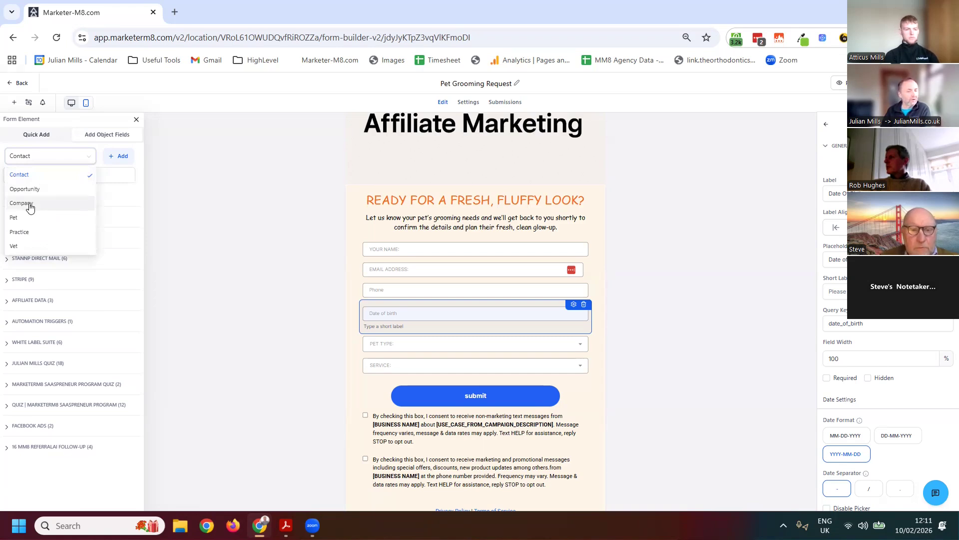
click(30, 206)
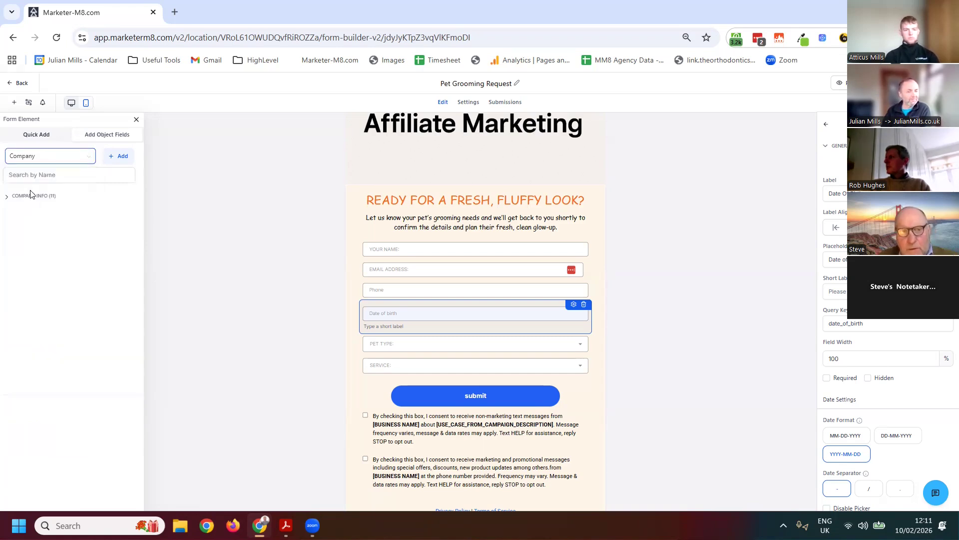
click(30, 195)
drag(37, 217, 415, 270)
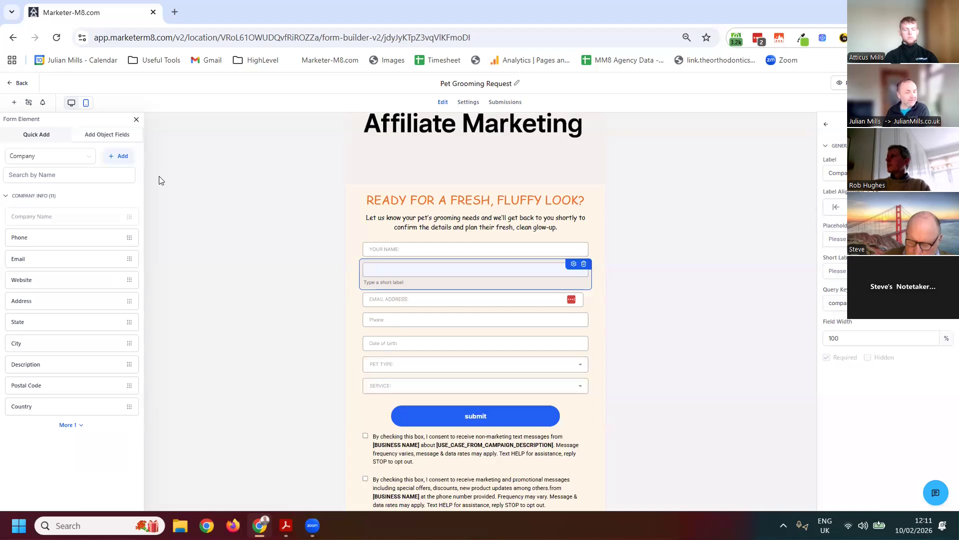
Examine the Opportunity object's available fields and look over the rest of the form
click(80, 156)
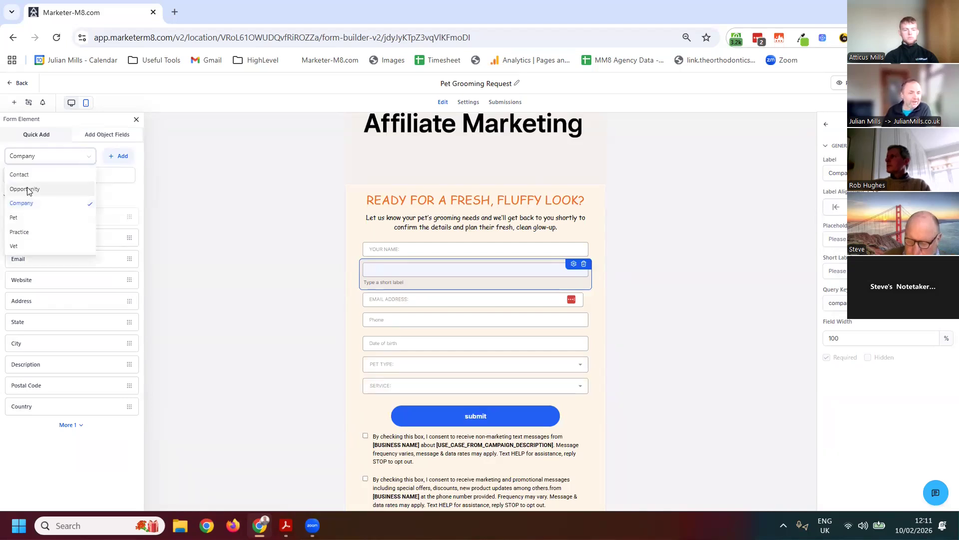
click(28, 190)
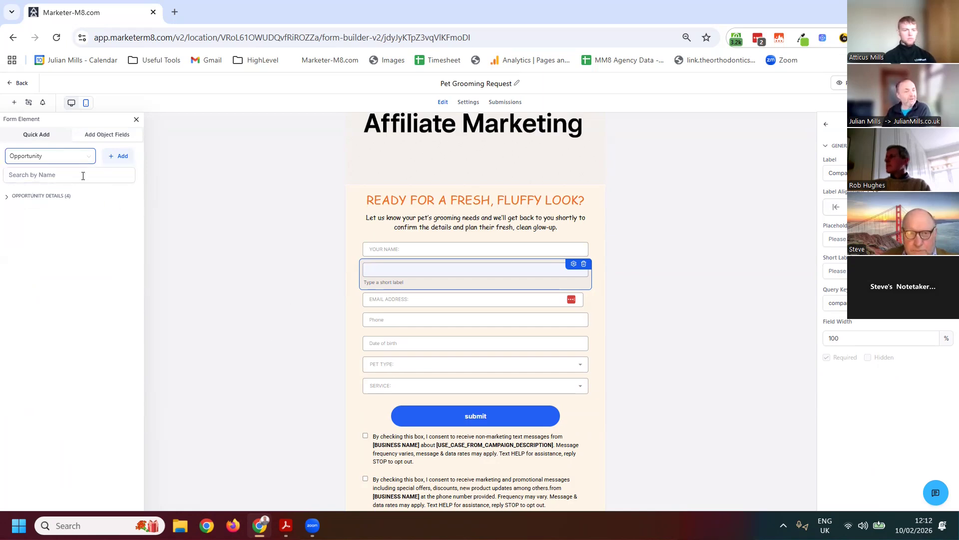
click(66, 196)
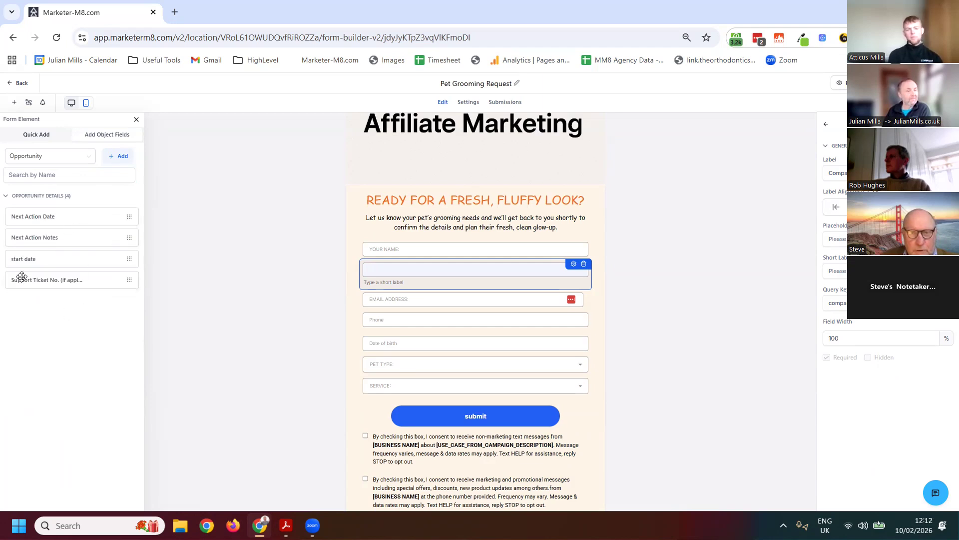
click(117, 168)
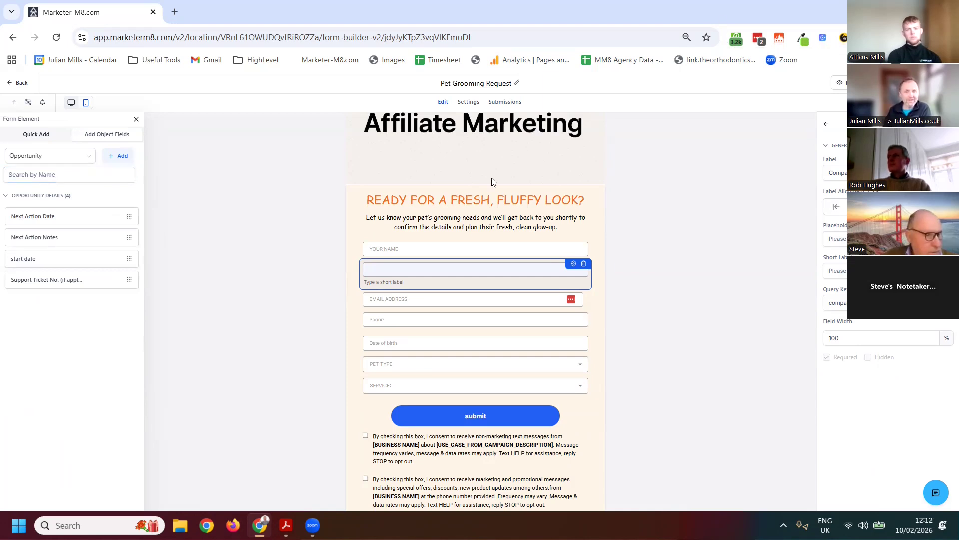
scroll(524, 298, down, 1)
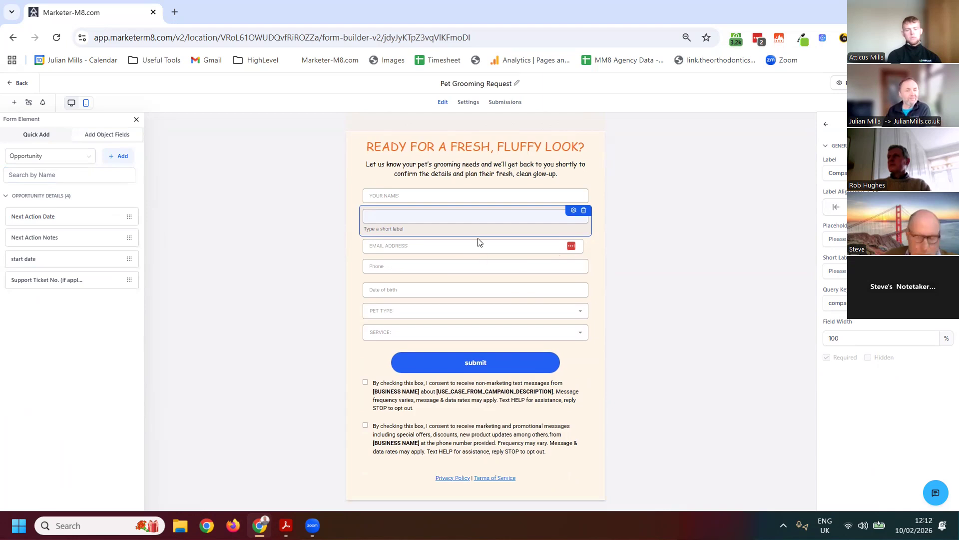
Leave the Pet Grooming Request form, discarding its unsaved work, and create a new form from scratch
click(20, 83)
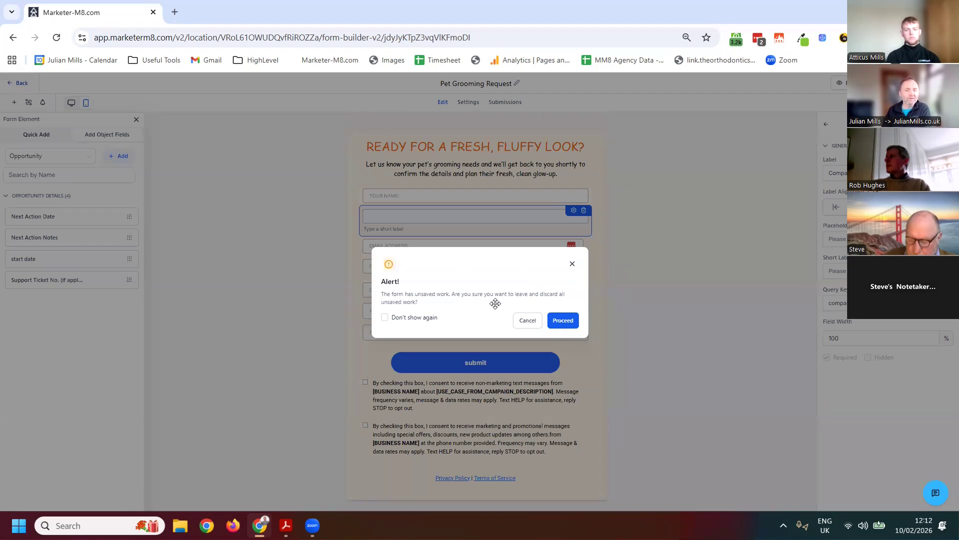
click(528, 321)
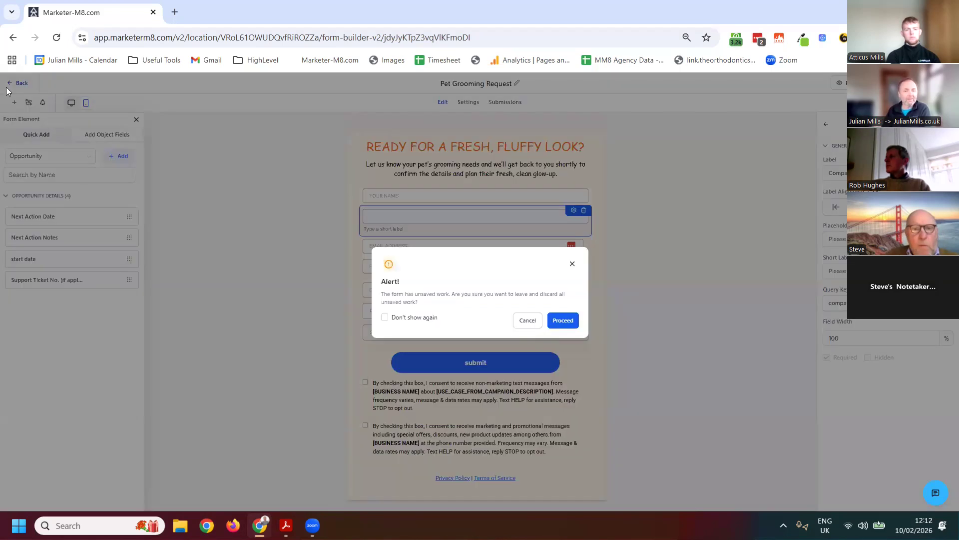
click(10, 84)
click(572, 325)
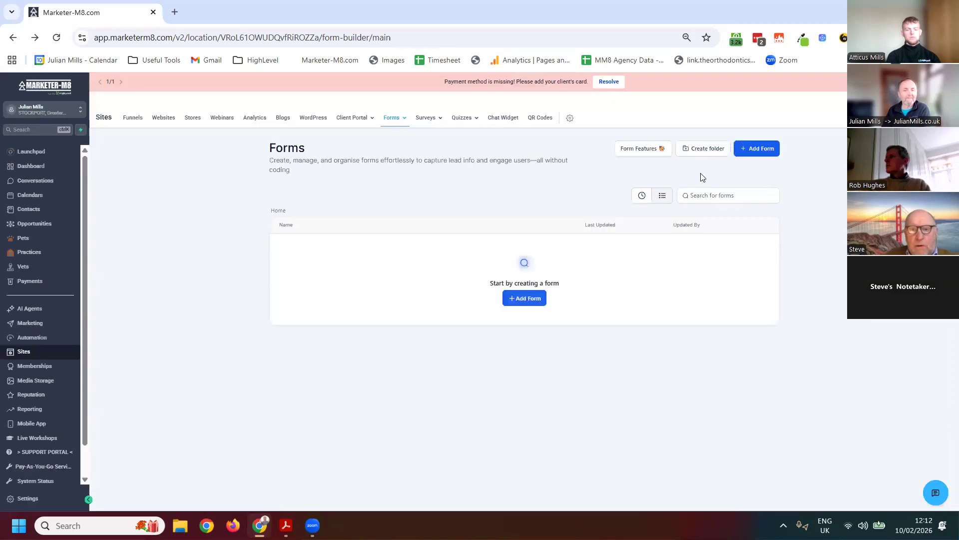
click(753, 149)
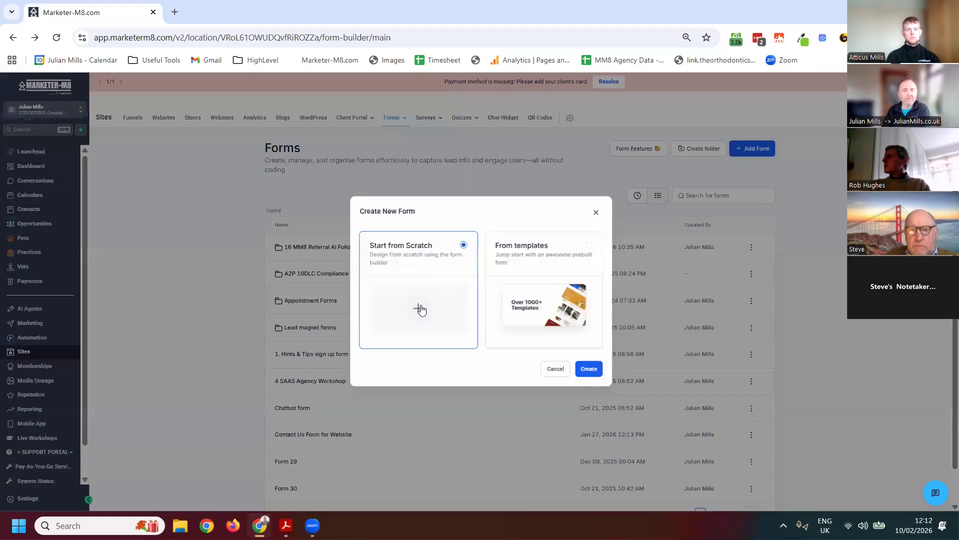
click(589, 371)
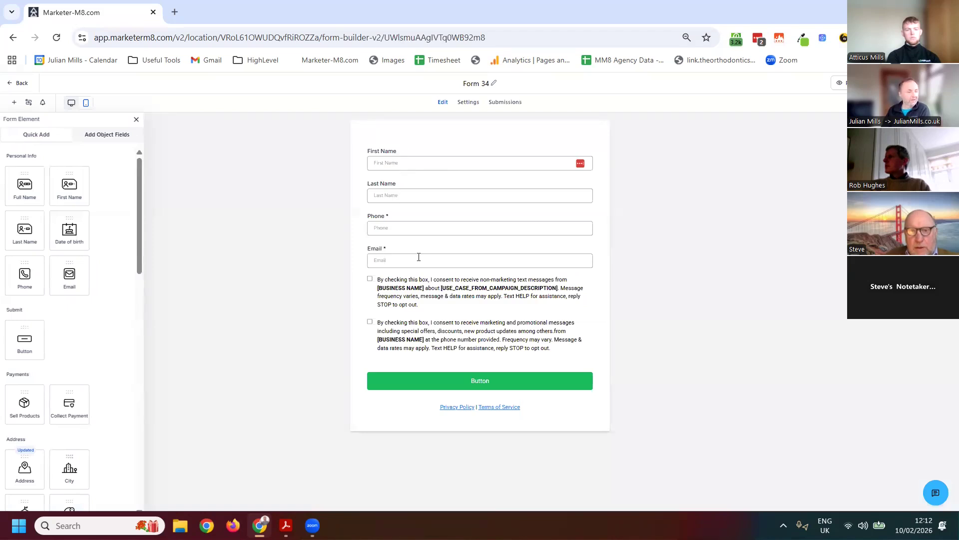
Delete the block with the two text-message consent checkboxes from the new form
click(458, 324)
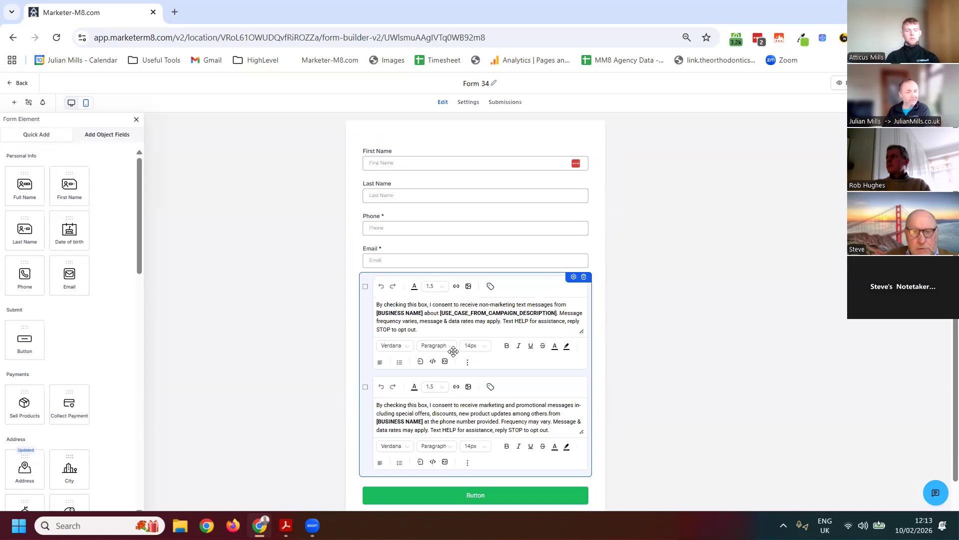
click(662, 329)
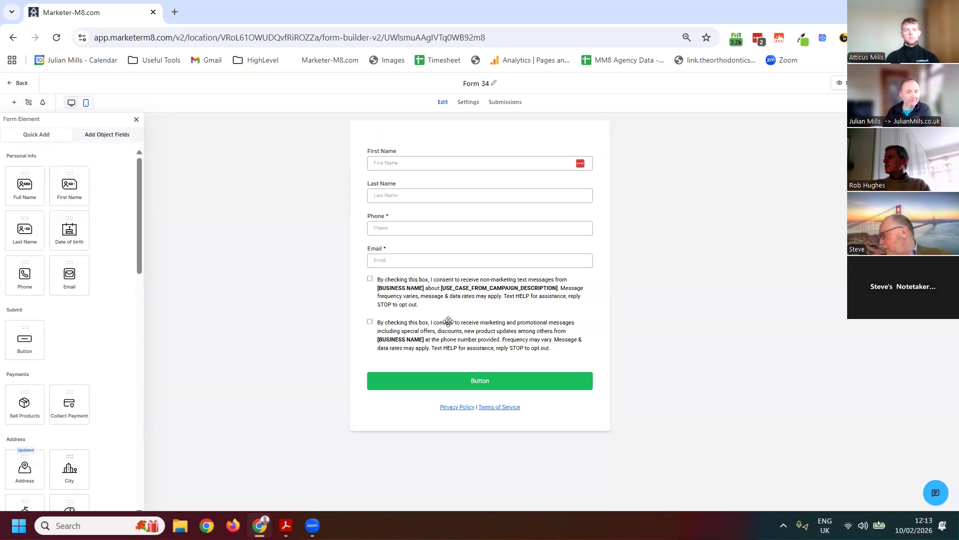
click(519, 323)
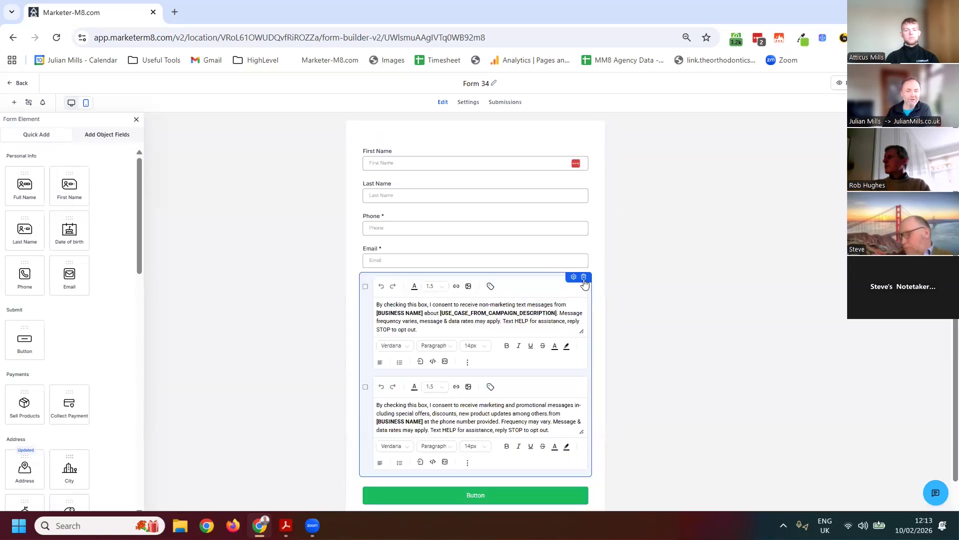
click(584, 277)
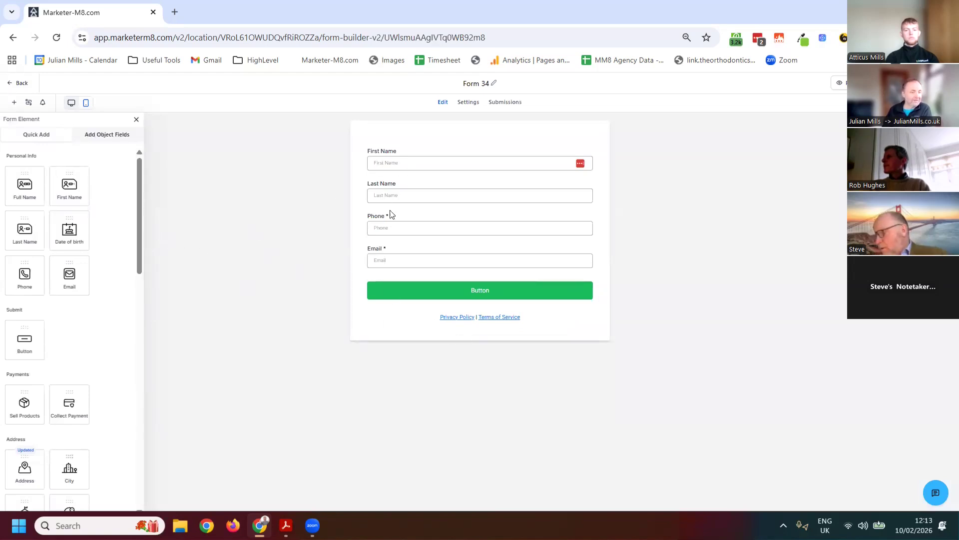
Replace the First Name and Last Name fields with a Full Name field above Phone
click(436, 163)
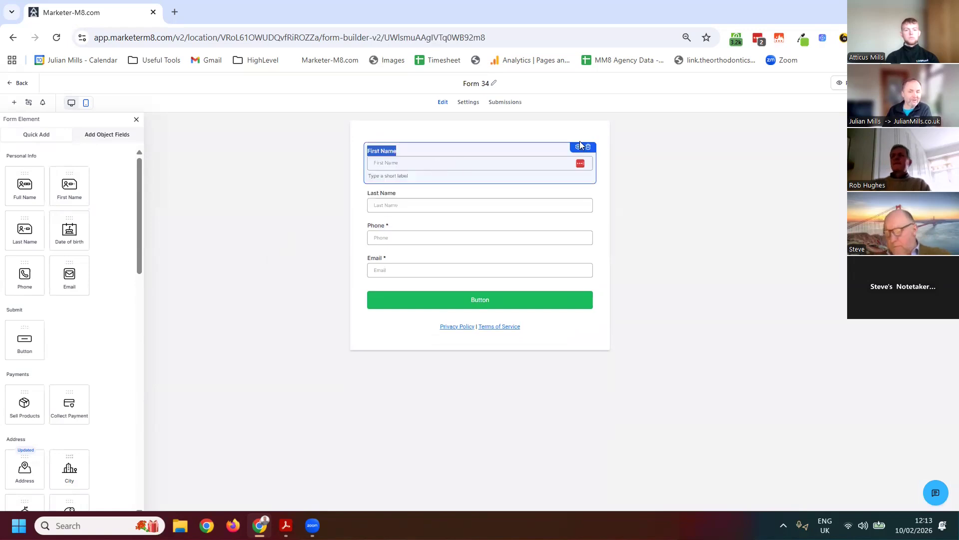
click(588, 147)
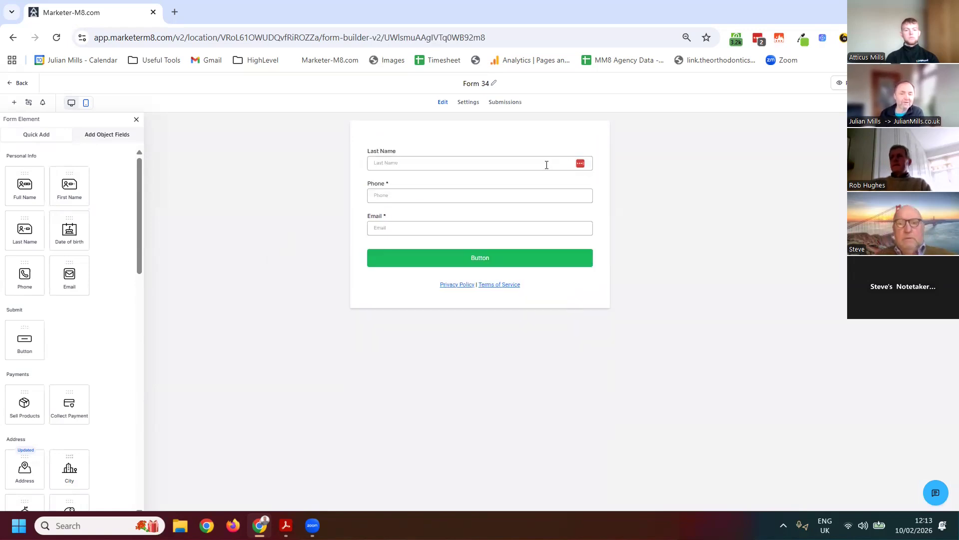
click(550, 163)
click(588, 147)
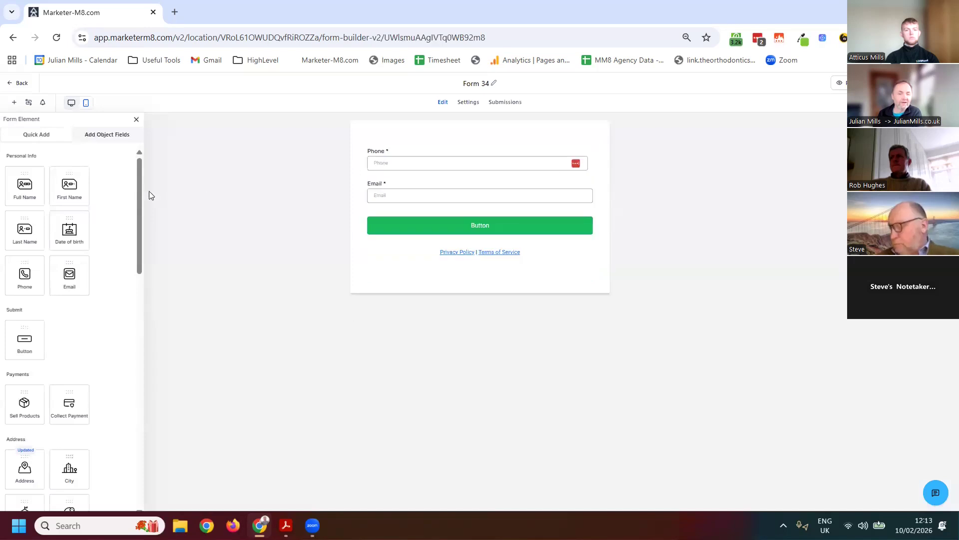
drag(43, 193, 448, 164)
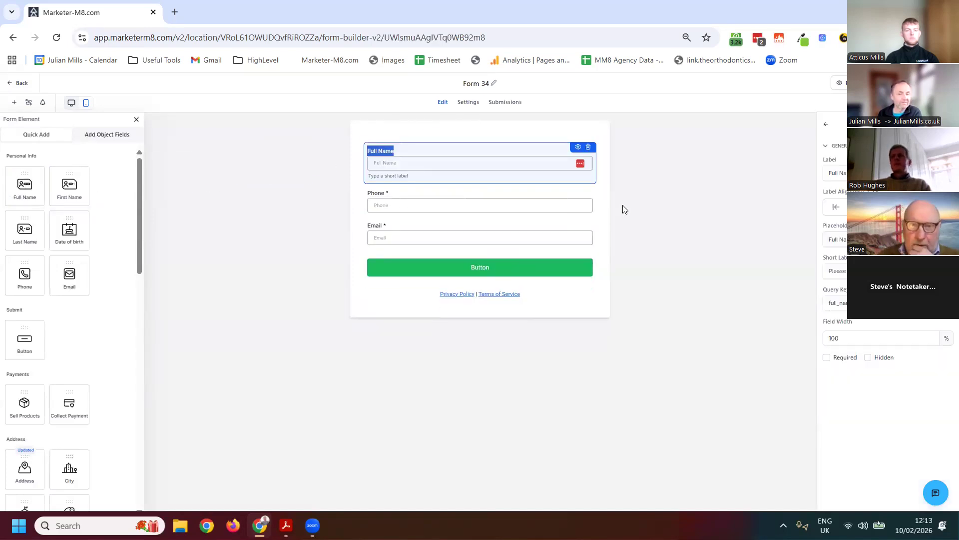
click(624, 210)
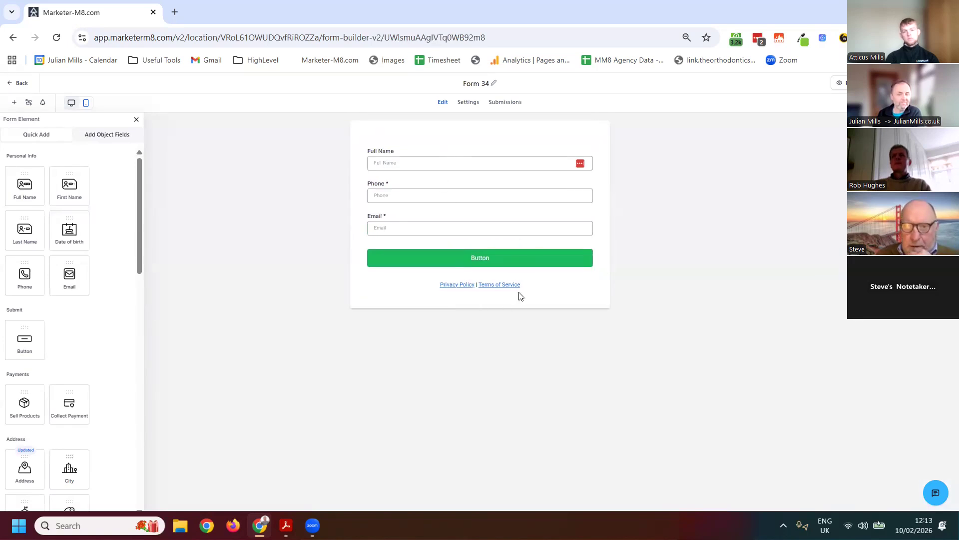
Open the new form's embed and share options, copy the inline embed code, and select the Popup layout type
click(437, 260)
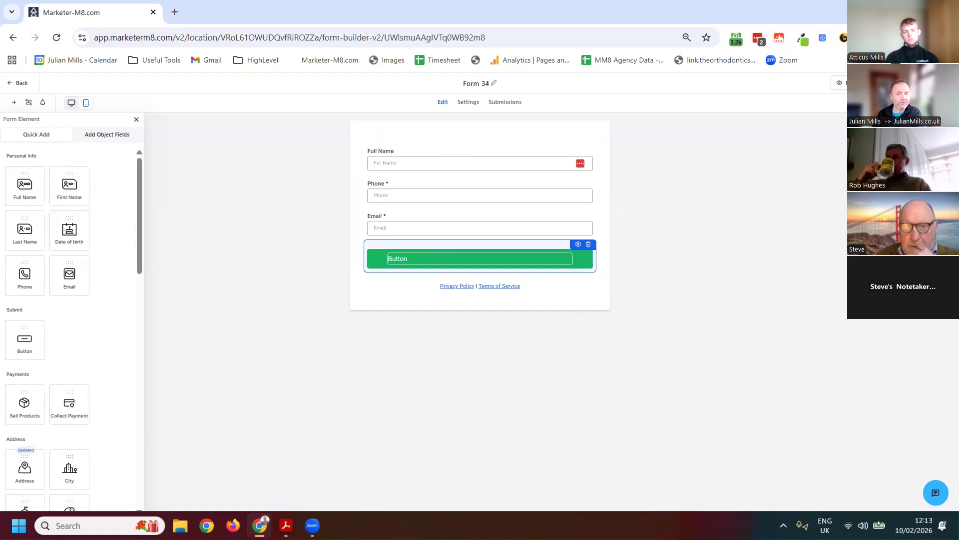
click(529, 210)
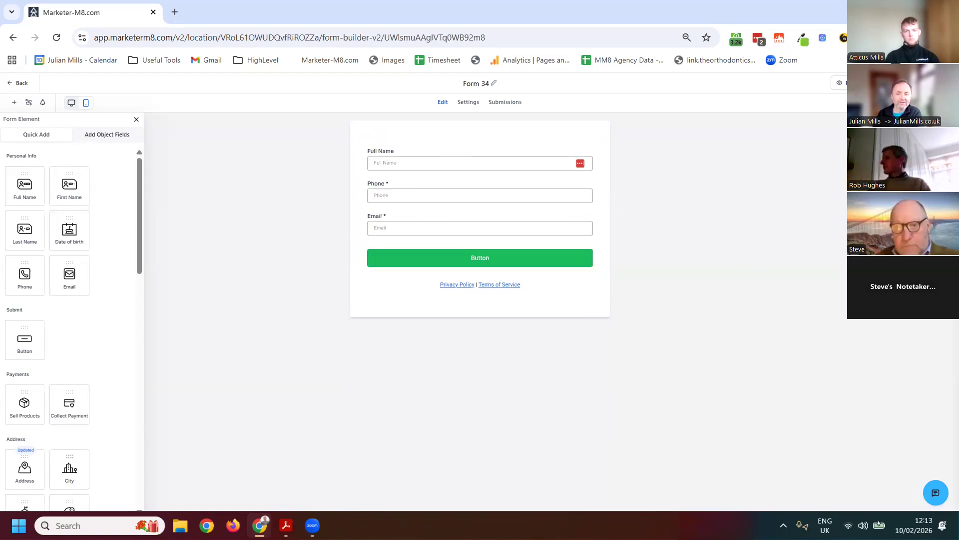
click(944, 102)
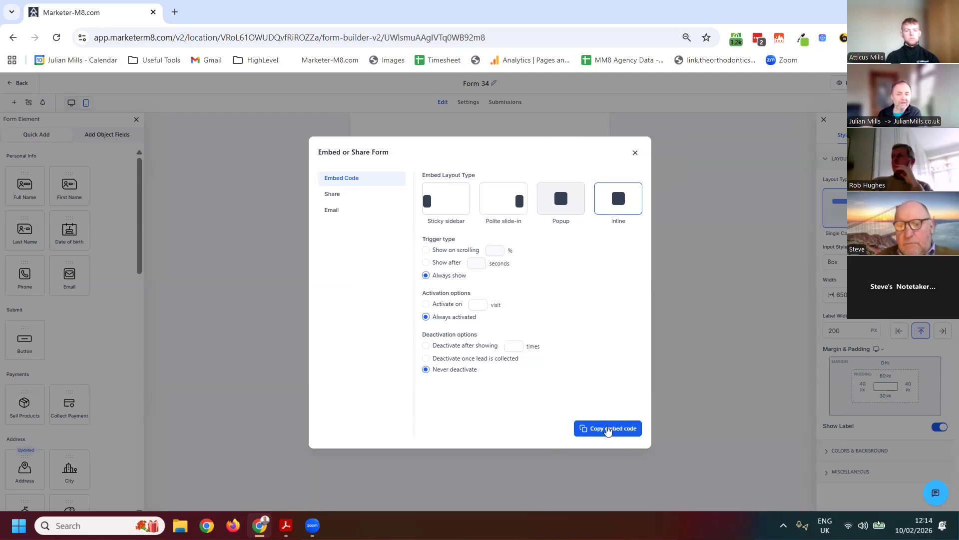
click(608, 431)
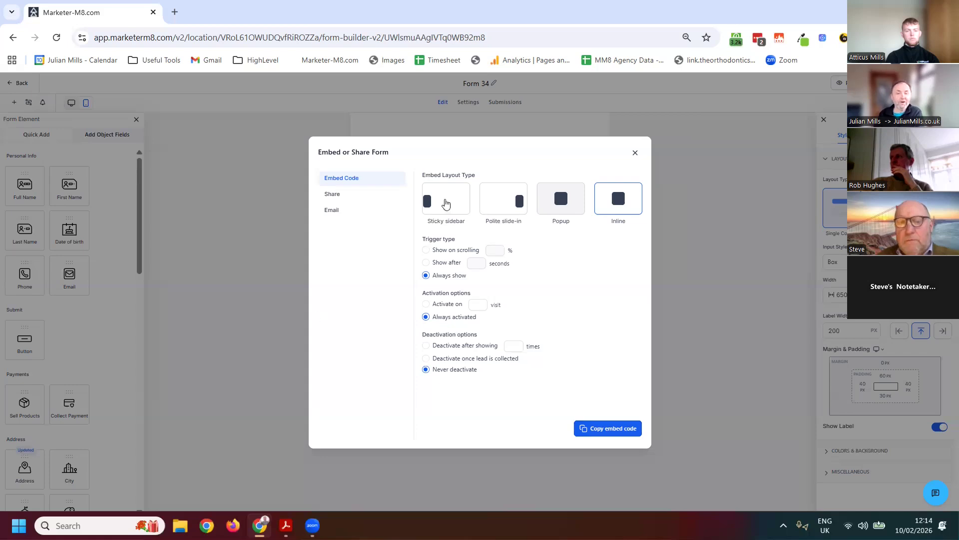
click(564, 209)
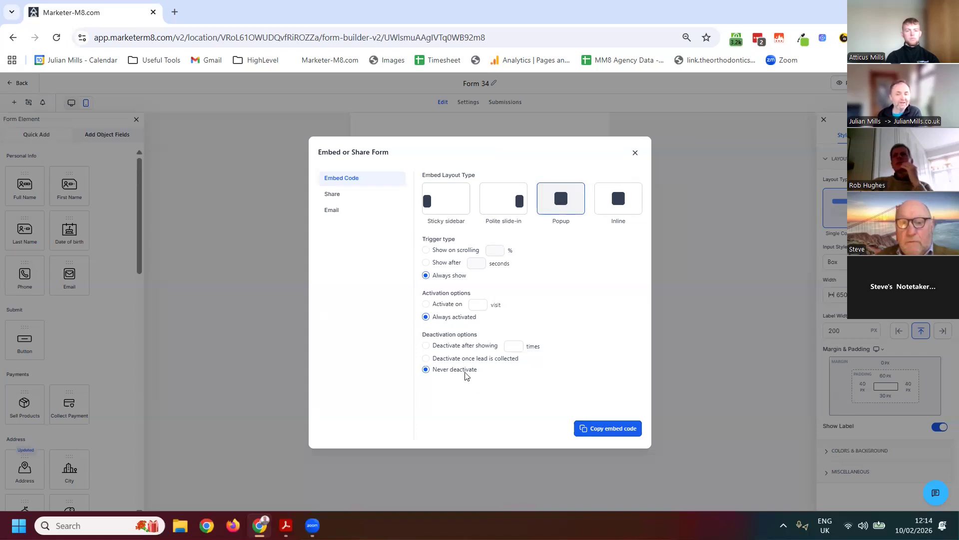
click(477, 303)
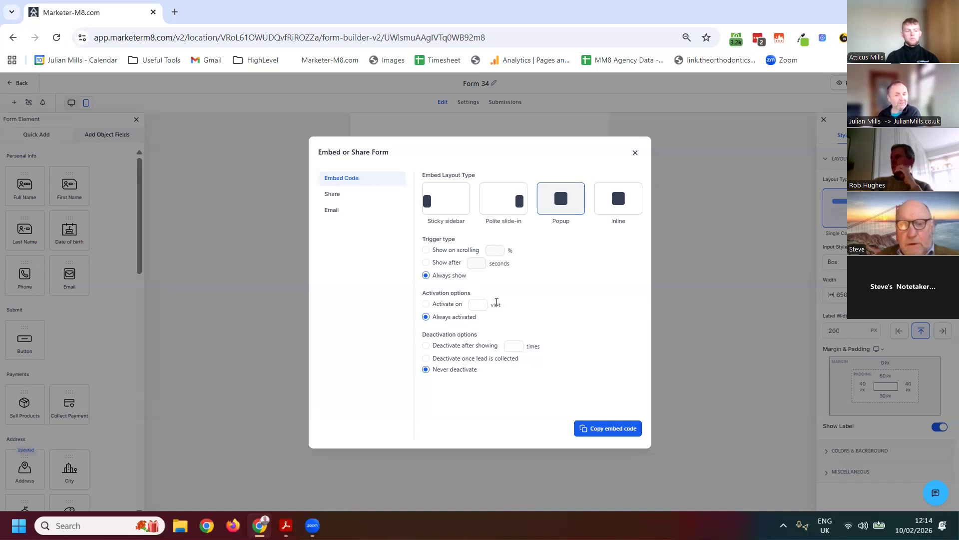
Show the form's share link, select its full address, and close the share options
click(332, 197)
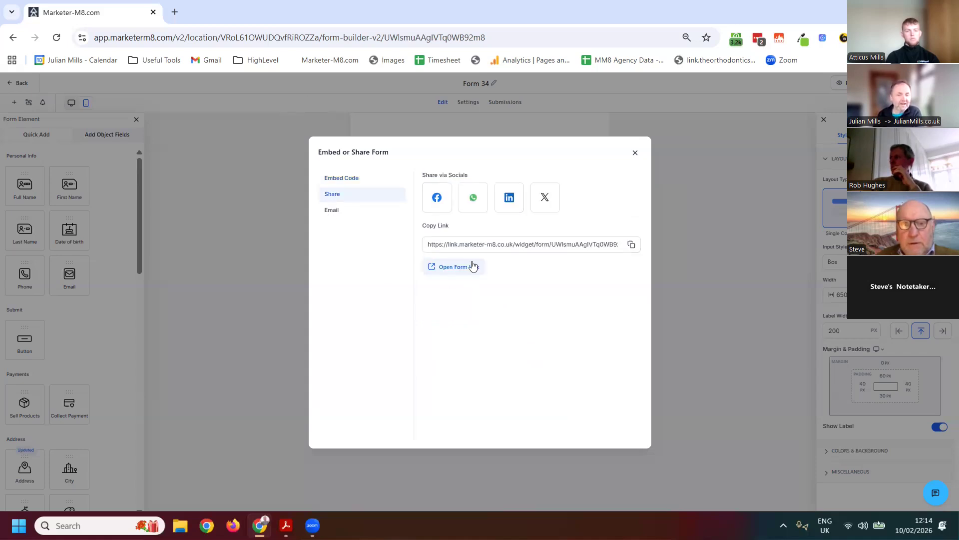
click(487, 244)
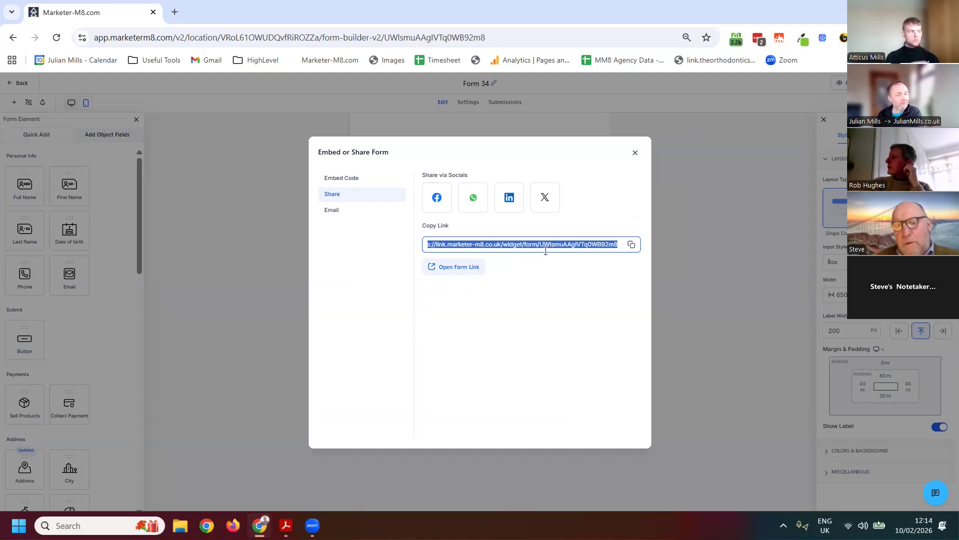
click(688, 256)
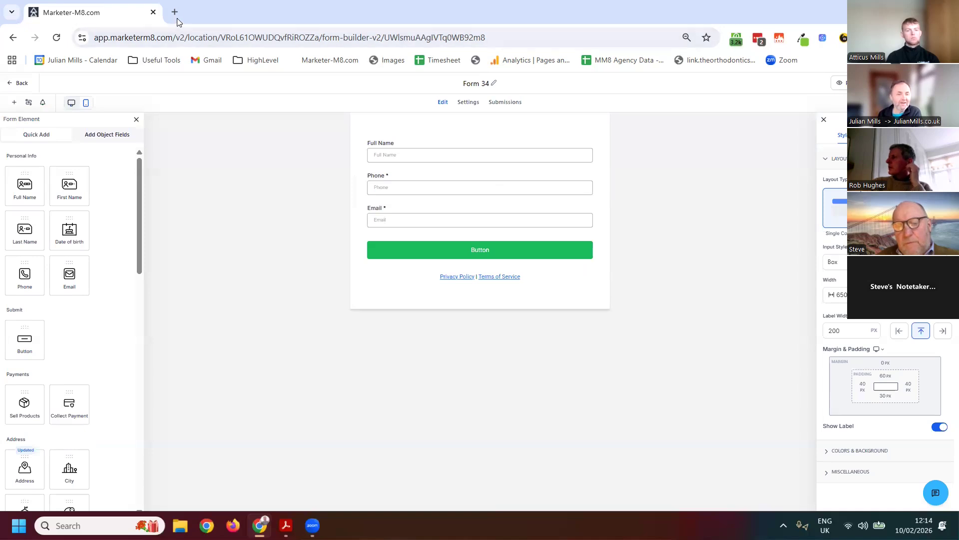
Open the bookmarked Referral Capture form from the HighLevel bookmarks folder in a new browser tab
click(176, 15)
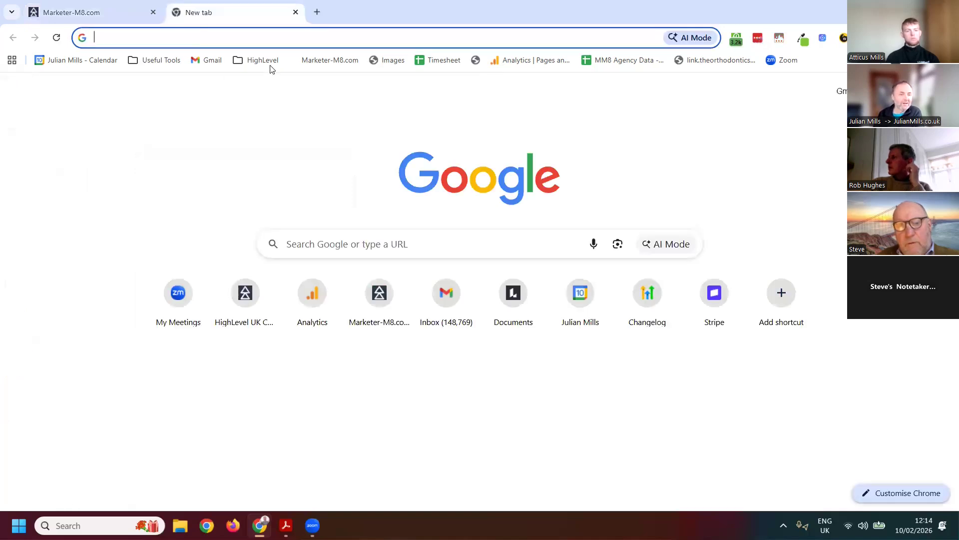
click(260, 62)
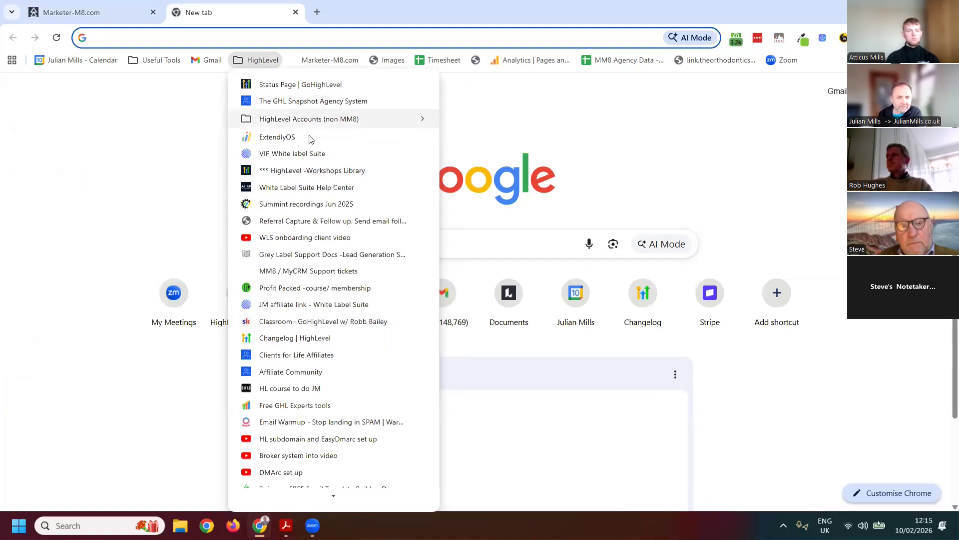
click(311, 221)
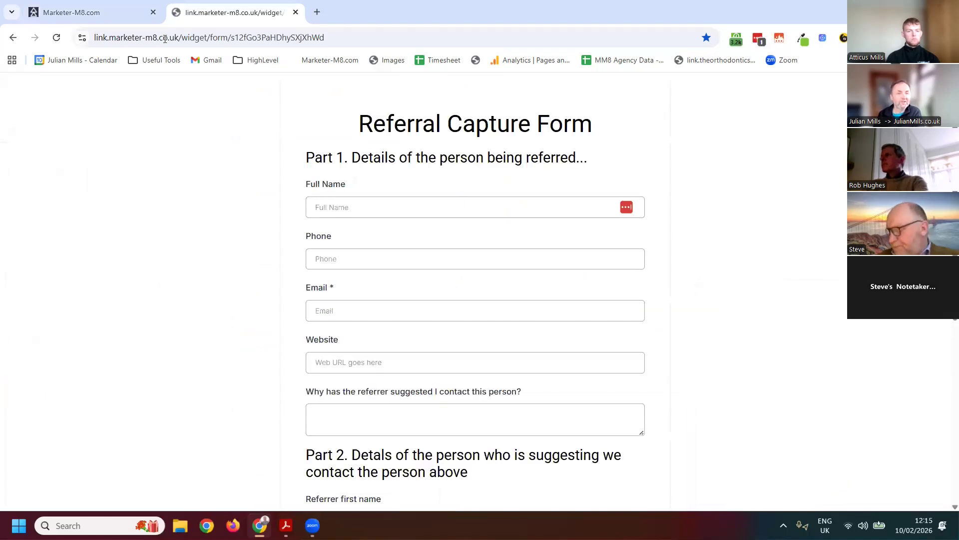
Examine the Referral Capture form's web address, its two parts of fields, the submit button and the consent text
drag(325, 38, 53, 53)
click(742, 203)
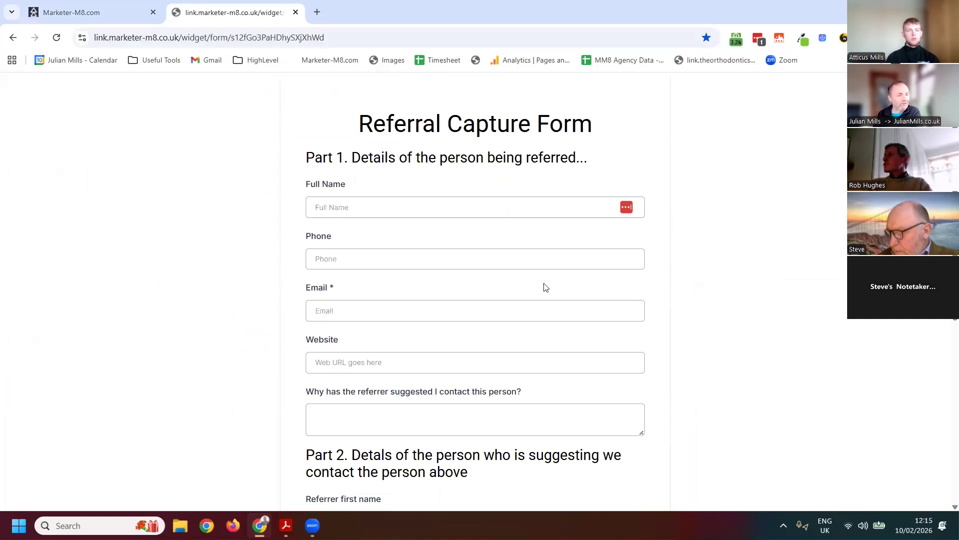
scroll(427, 294, down, 6)
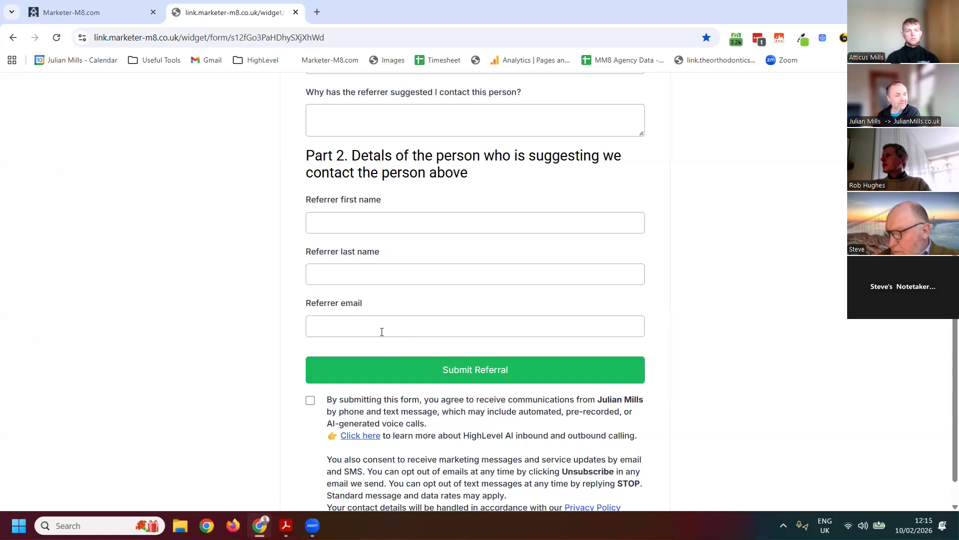
scroll(712, 331, up, 6)
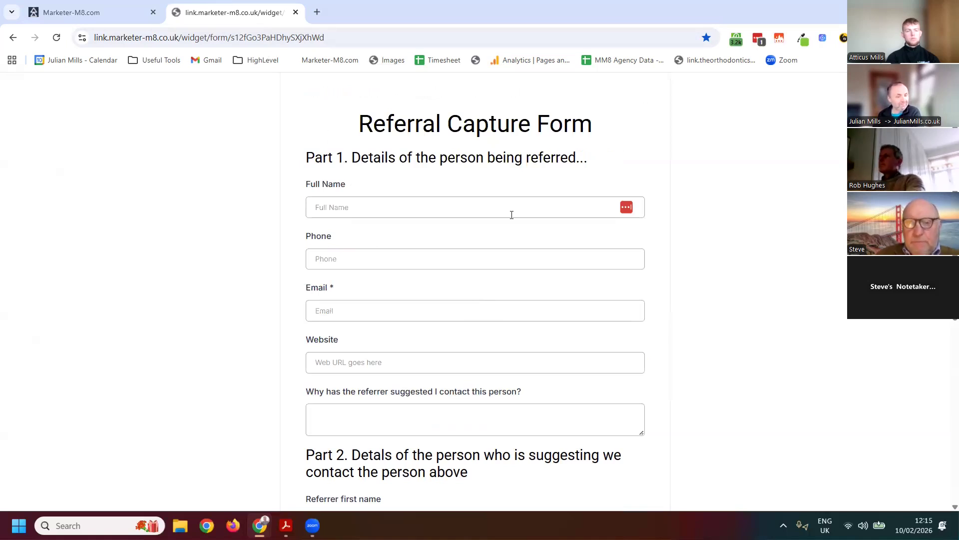
scroll(590, 416, down, 5)
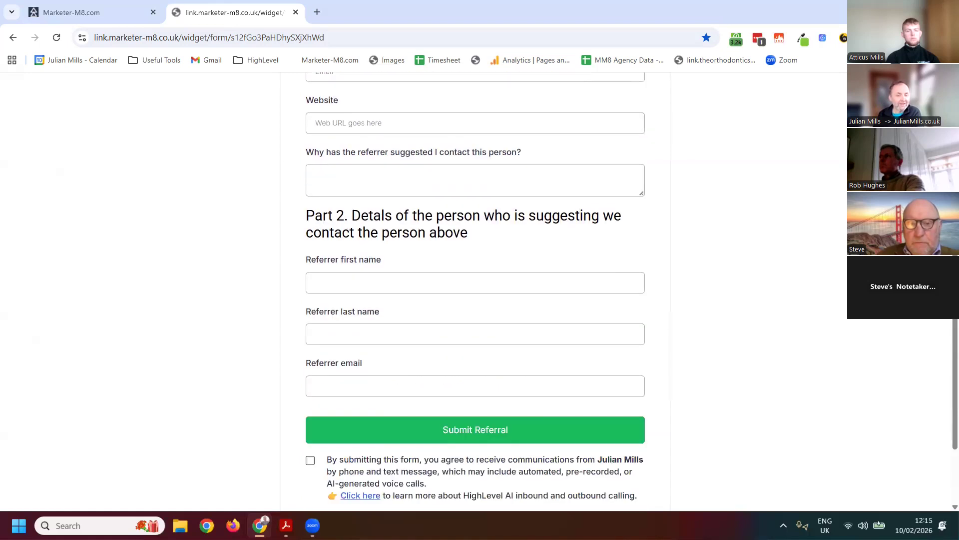
scroll(421, 483, down, 2)
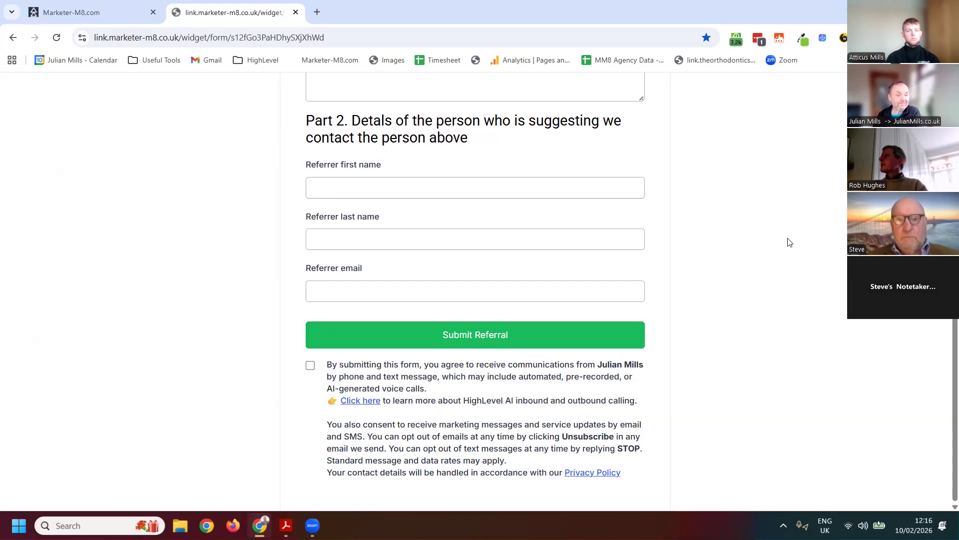
scroll(581, 178, up, 7)
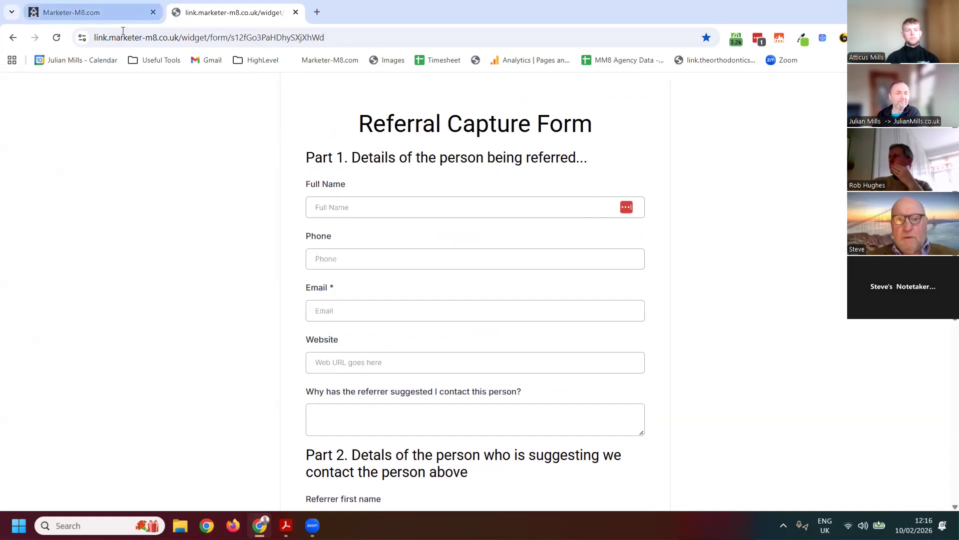
Return to Form 34 and review its On Submit choices, message styling, Facebook Pixel and general form settings
click(120, 14)
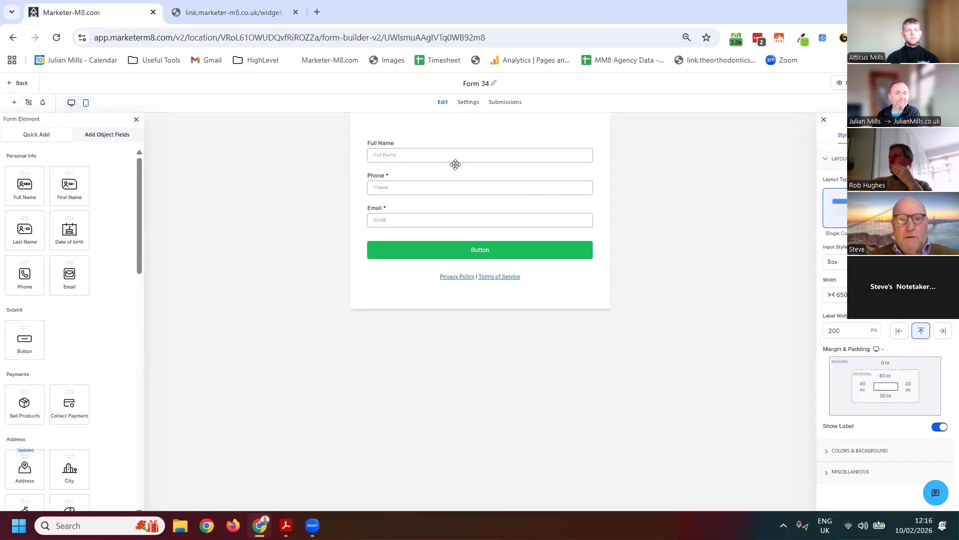
click(469, 105)
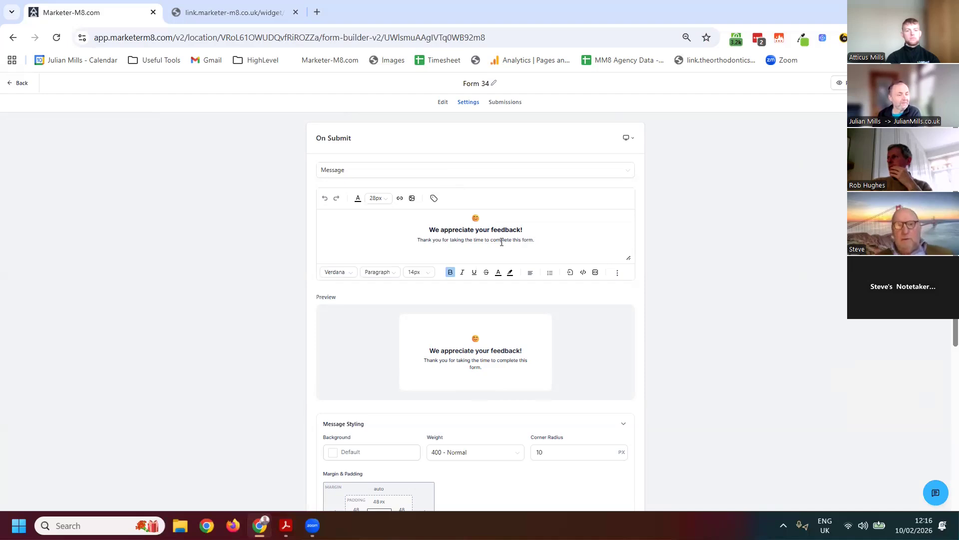
click(390, 173)
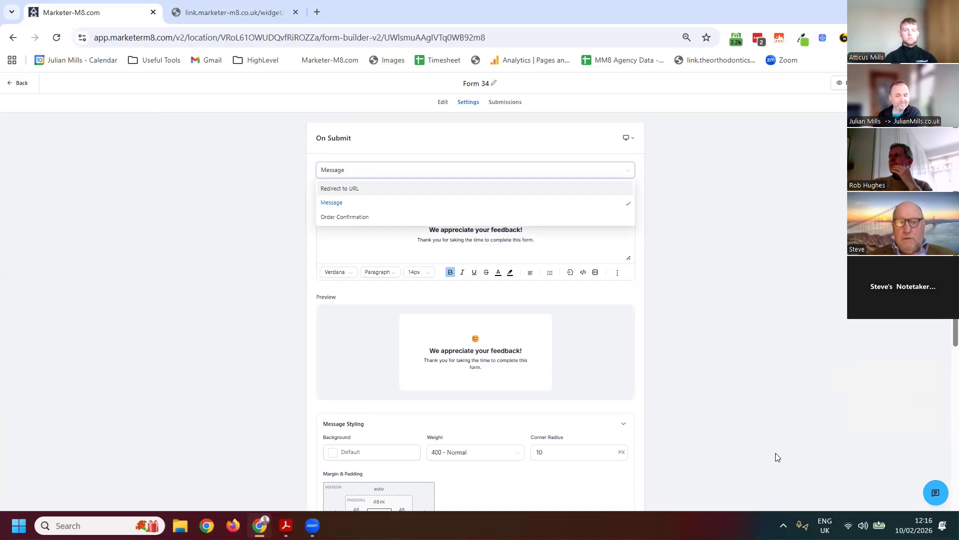
scroll(550, 295, down, 3)
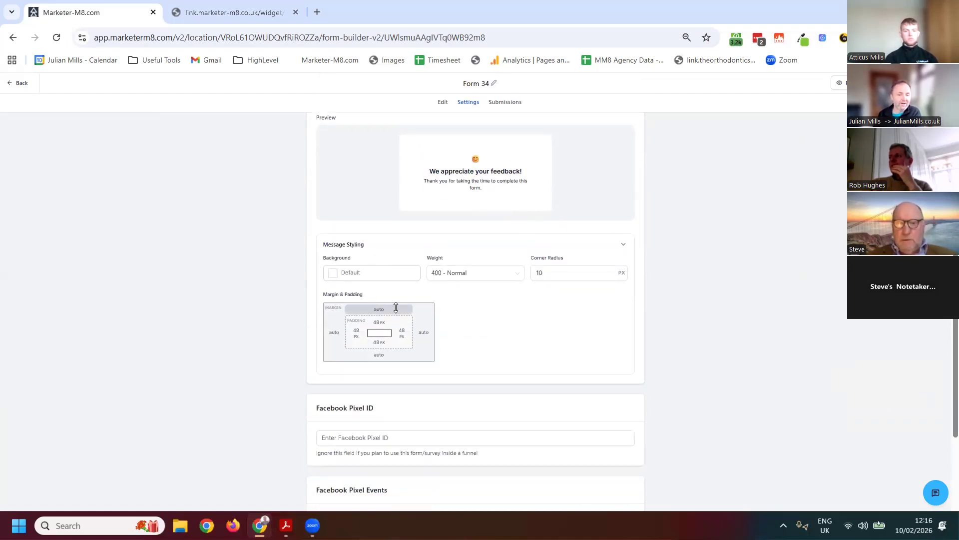
scroll(415, 317, down, 3)
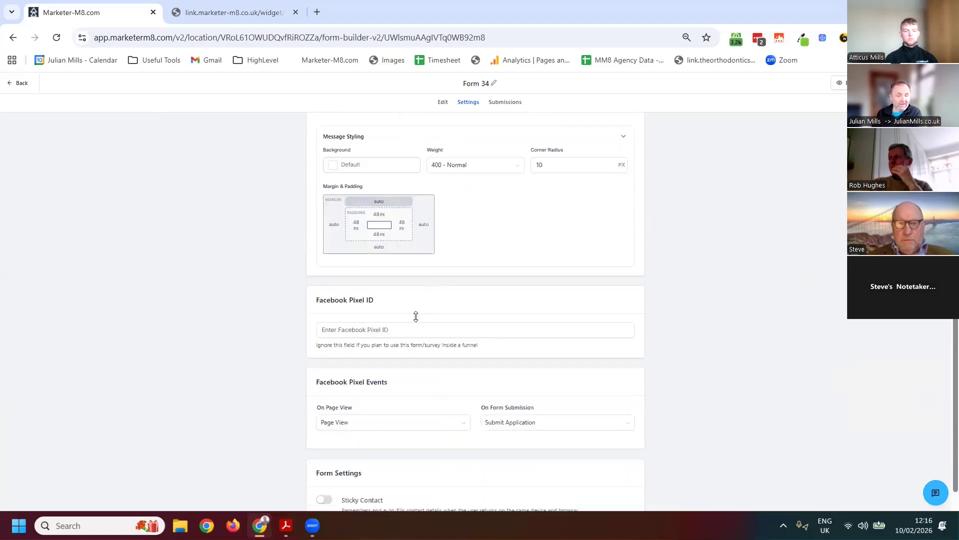
click(413, 265)
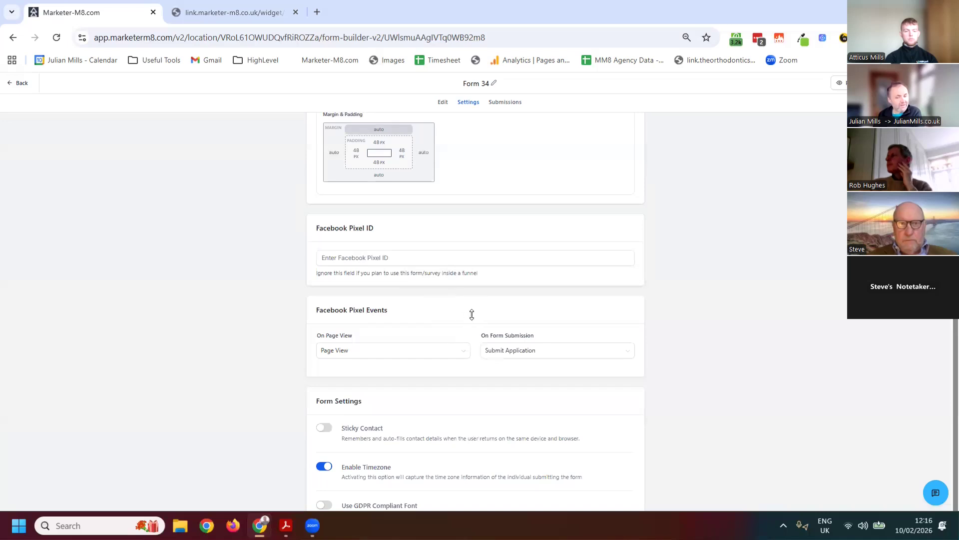
scroll(469, 316, down, 1)
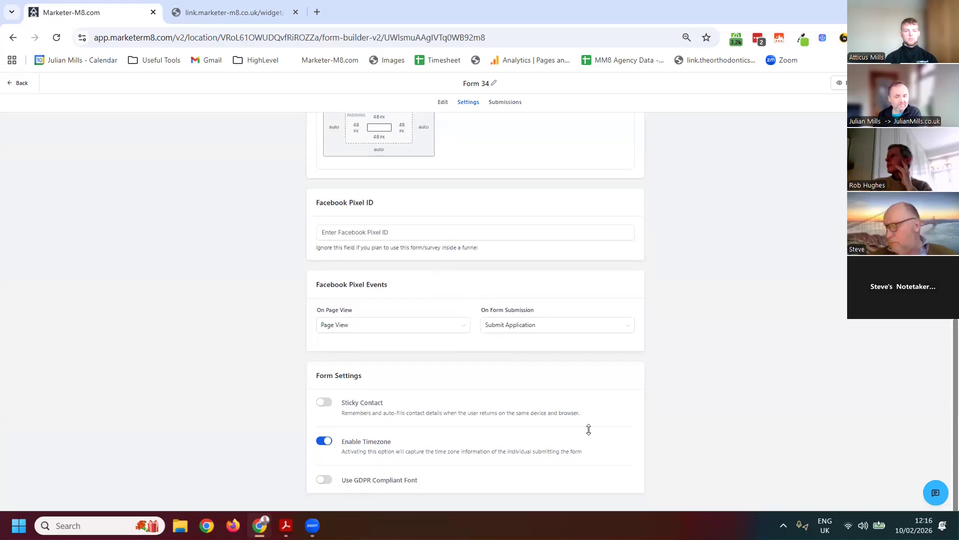
scroll(487, 397, up, 7)
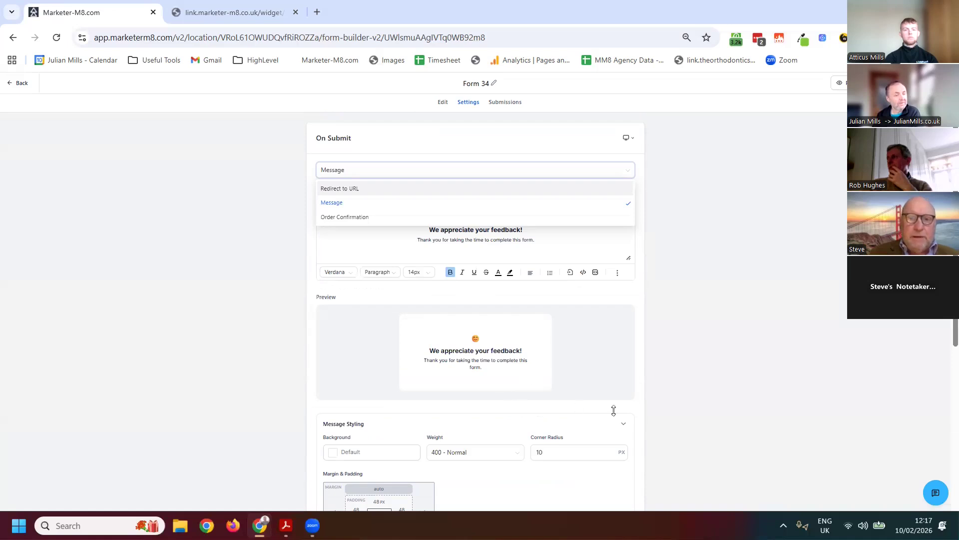
click(442, 103)
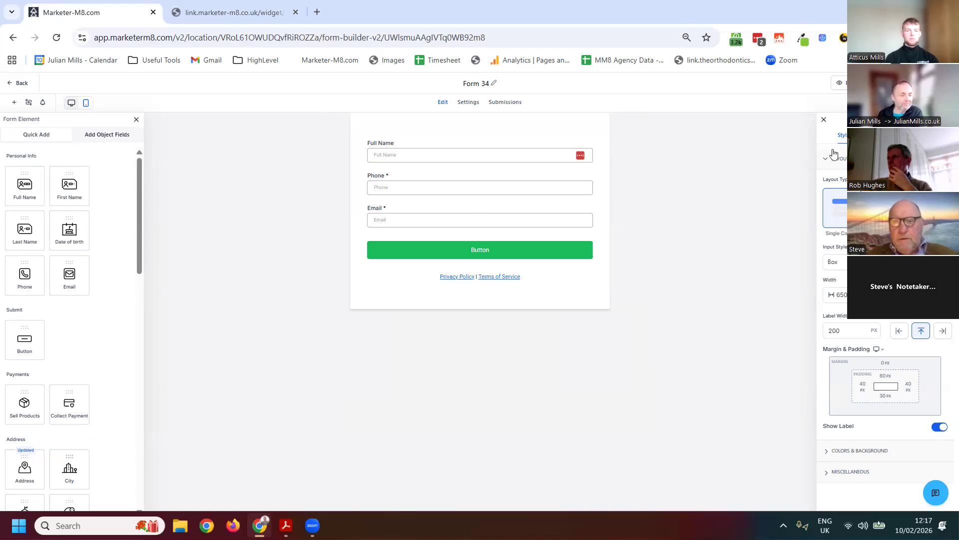
Show the Eye Dropper extension's palette and locate Eye Dropper among the browser's installed extensions
click(802, 40)
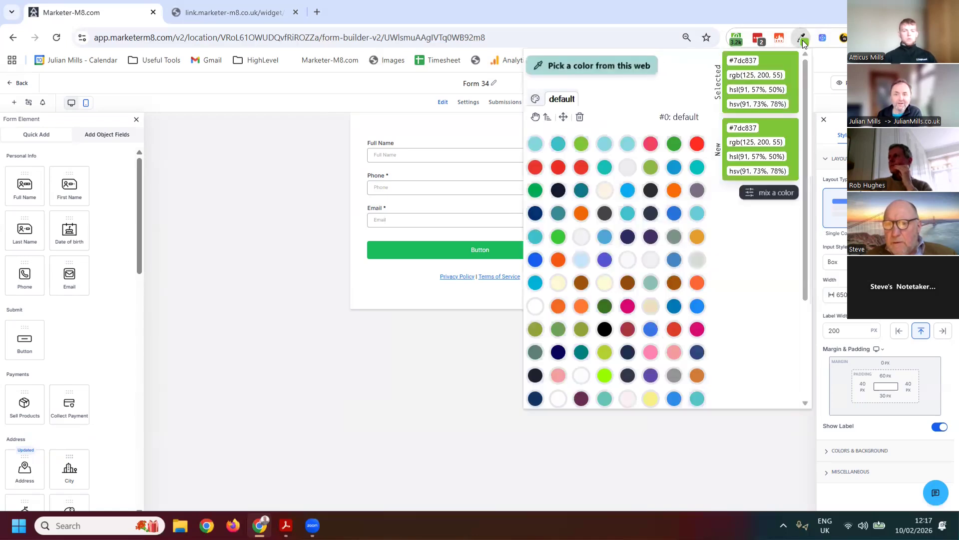
click(947, 37)
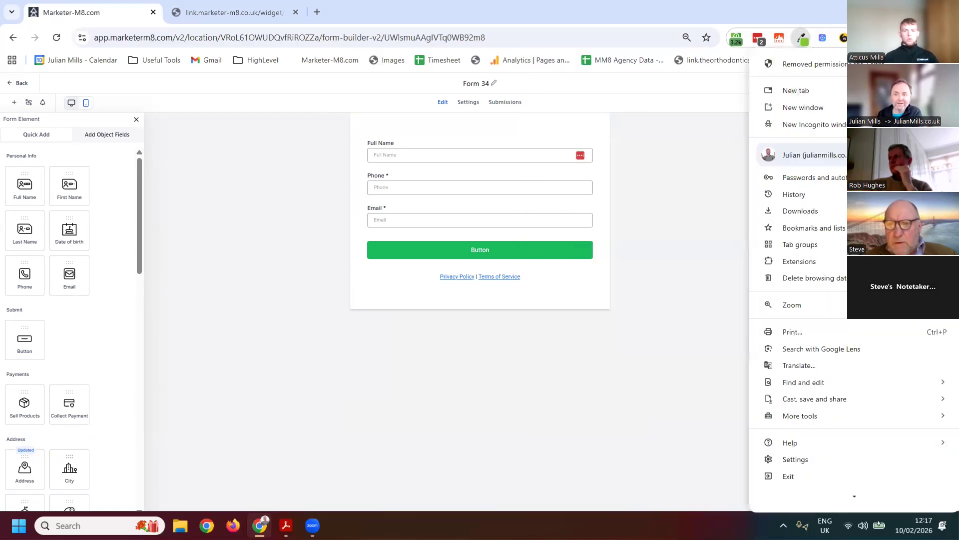
click(947, 37)
click(947, 37)
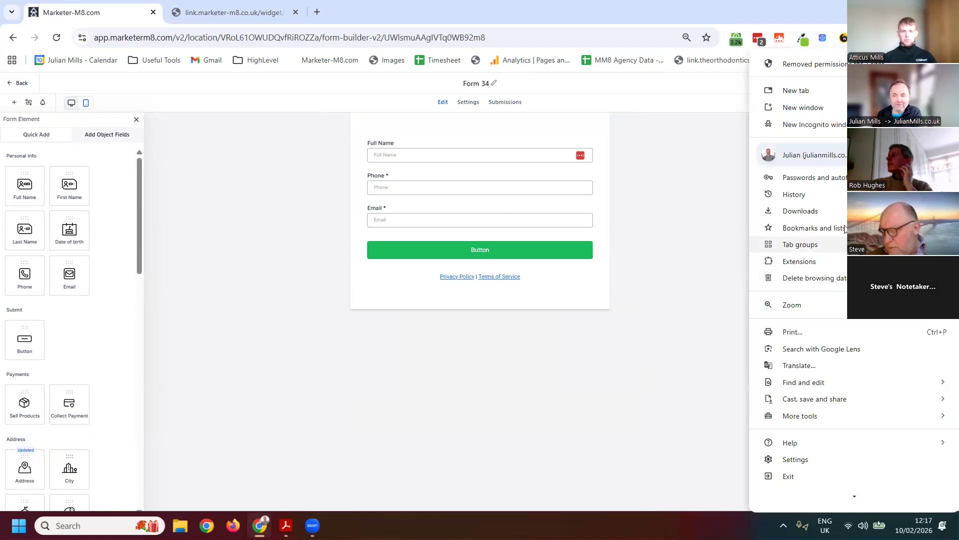
mouse_move(801, 264)
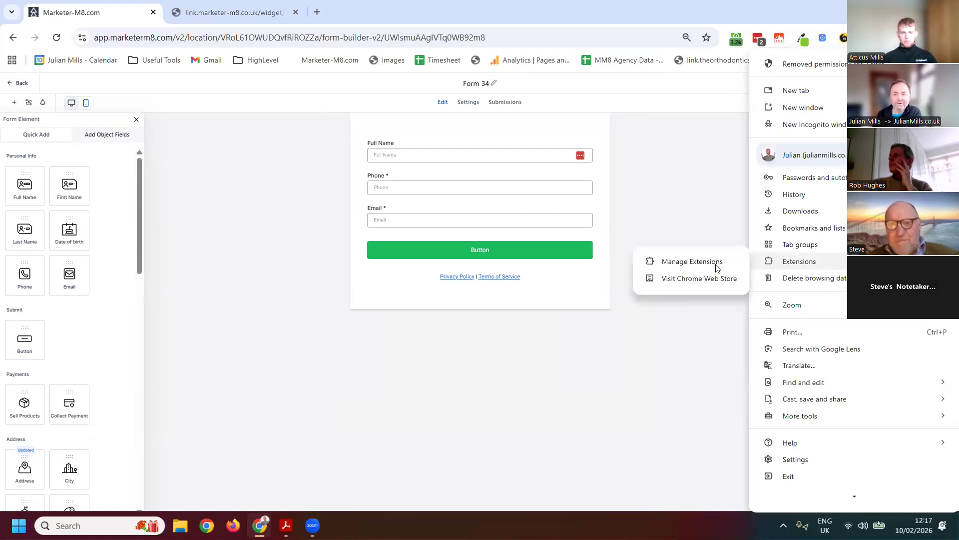
click(717, 268)
scroll(420, 273, down, 1)
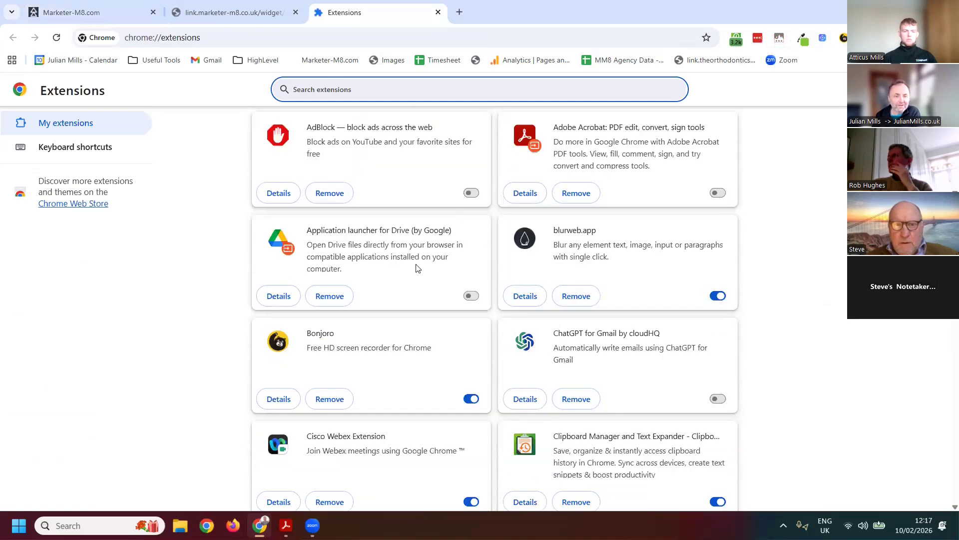
scroll(590, 308, down, 5)
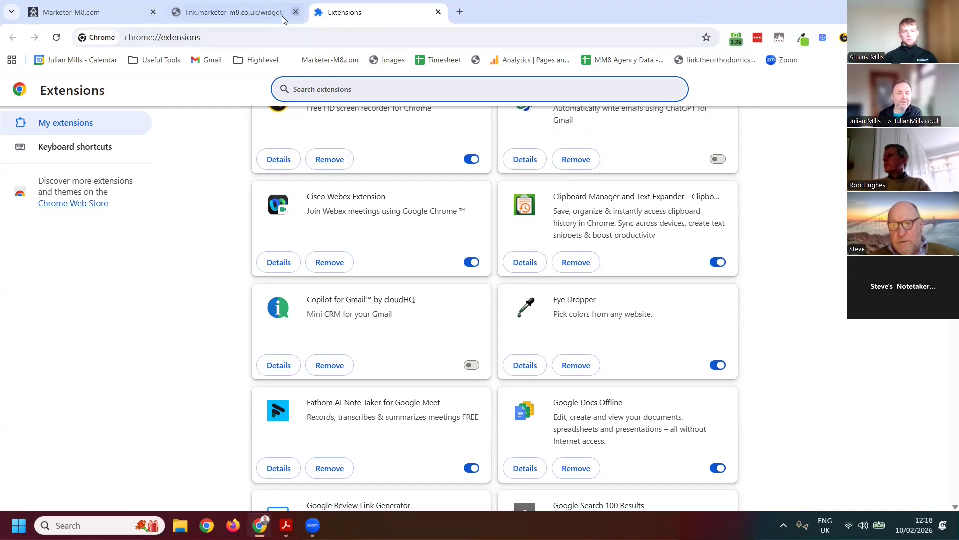
Sample the green of Form 34's submit button with Eye Dropper and show its colour codes in the palette
click(65, 14)
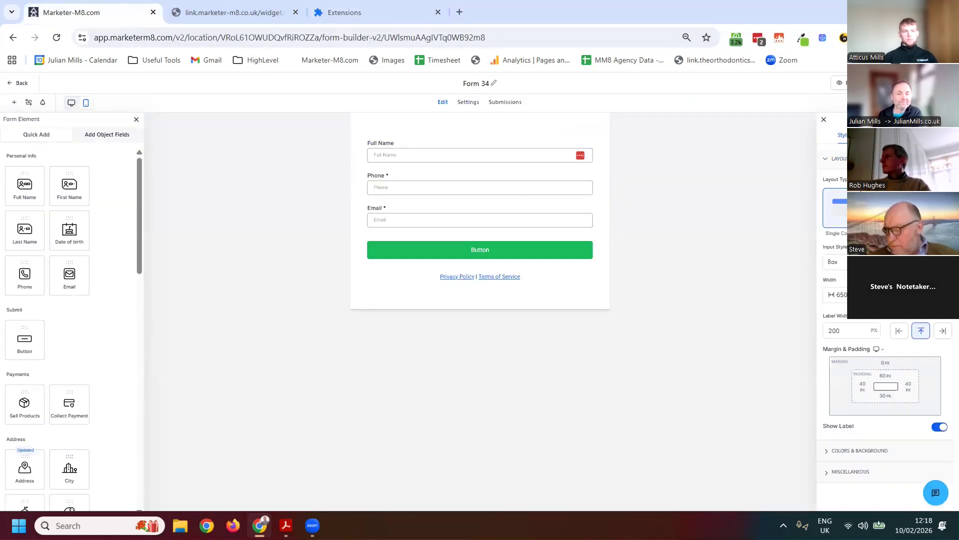
click(803, 39)
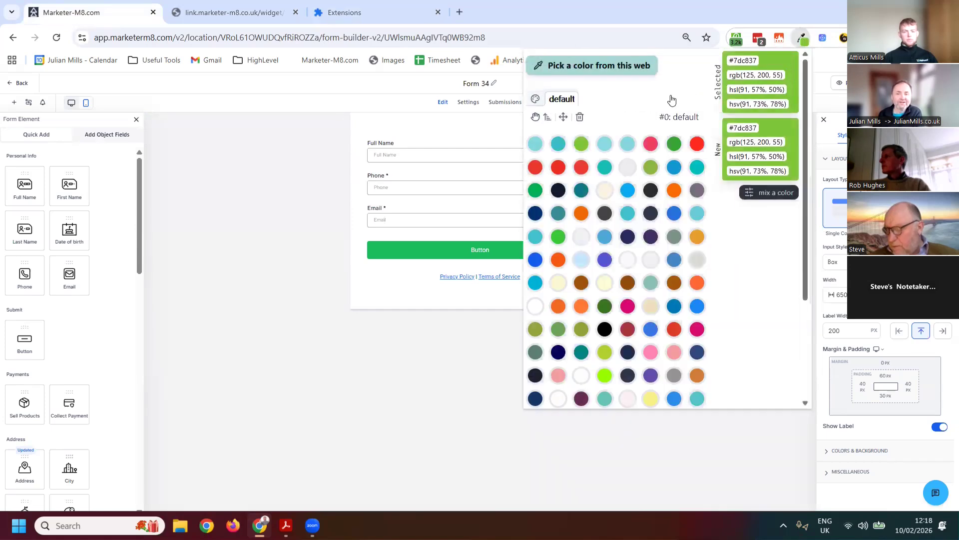
click(577, 67)
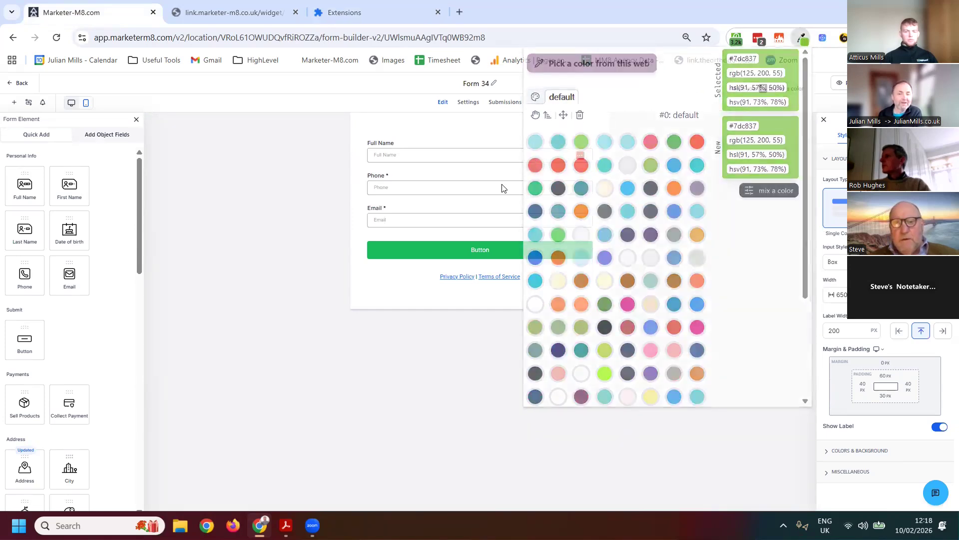
click(394, 246)
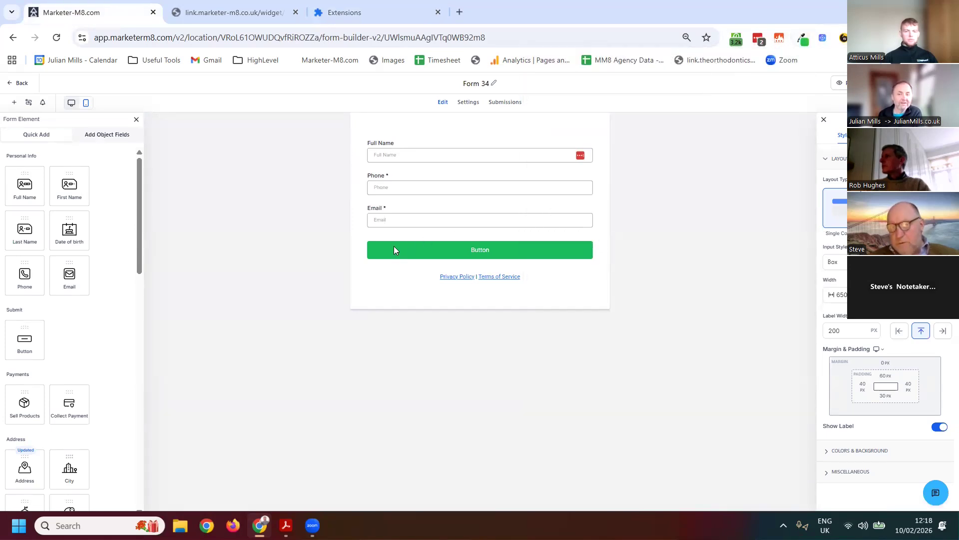
click(440, 256)
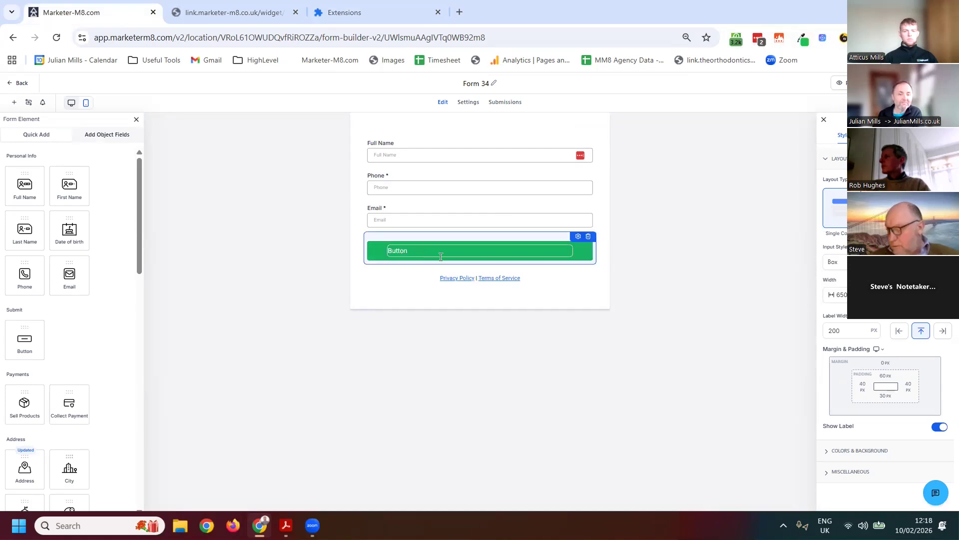
click(803, 40)
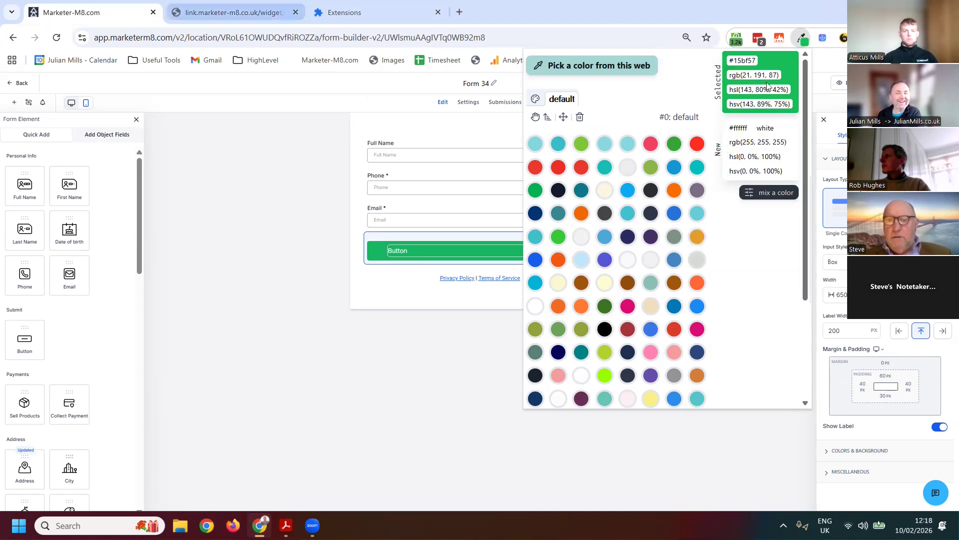
click(343, 91)
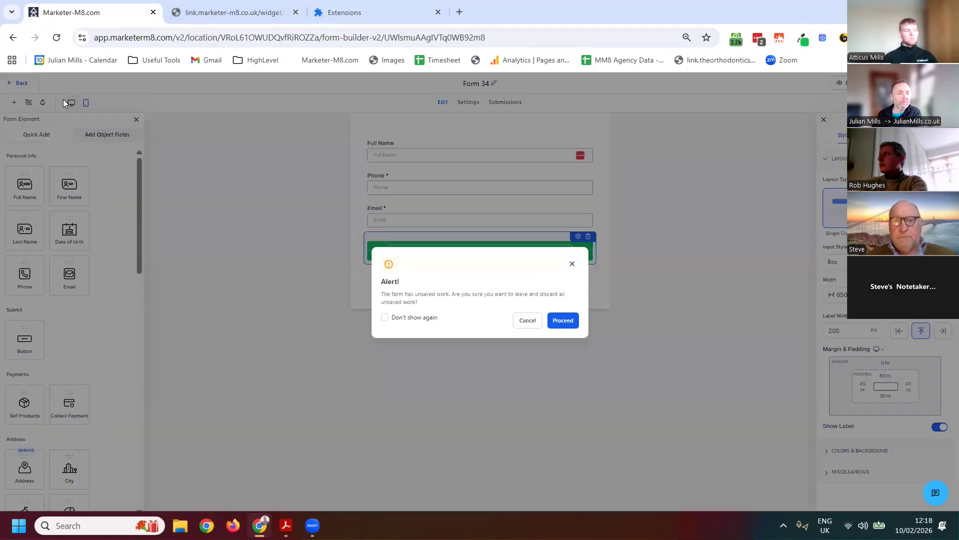
Leave Form 34, discarding its unsaved work, and open Contact Us Form for Website from the forms list
click(15, 84)
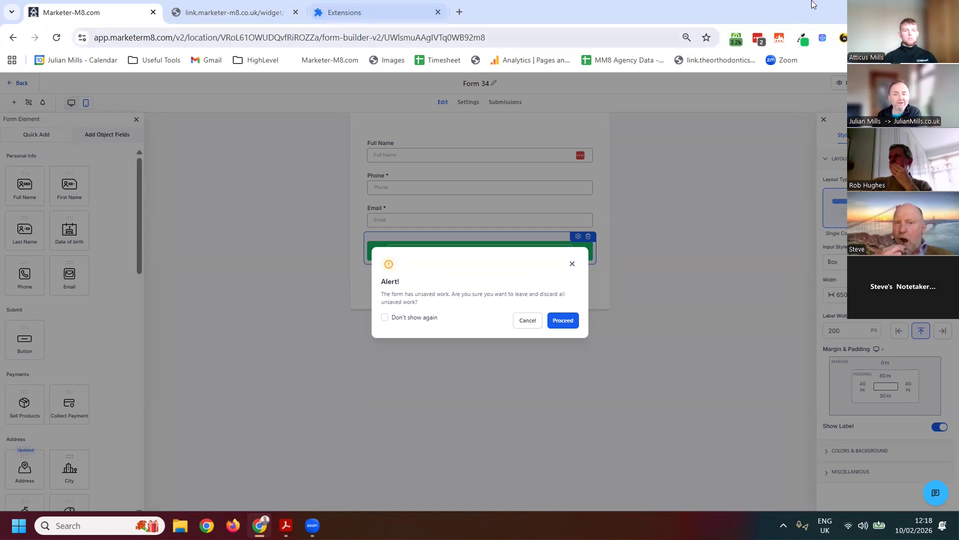
click(719, 172)
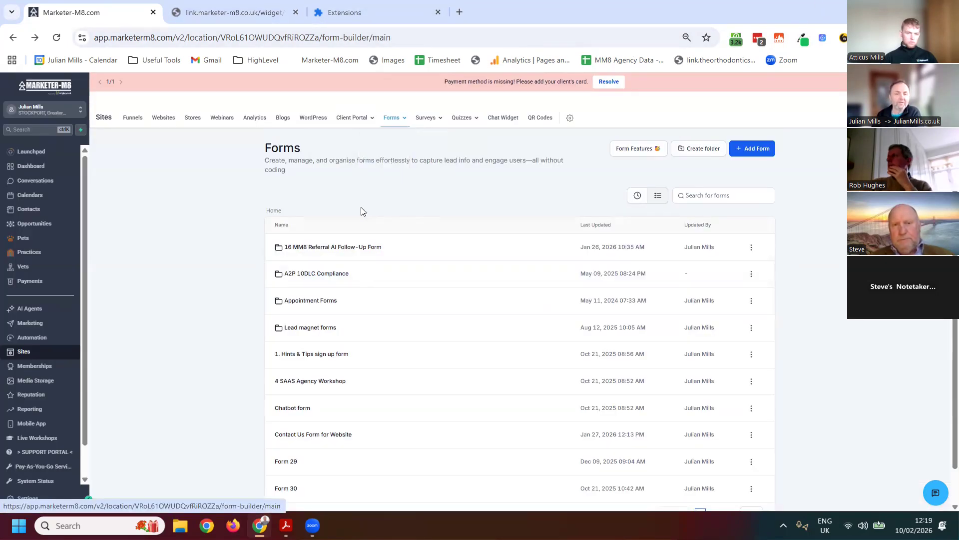
scroll(361, 334, down, 1)
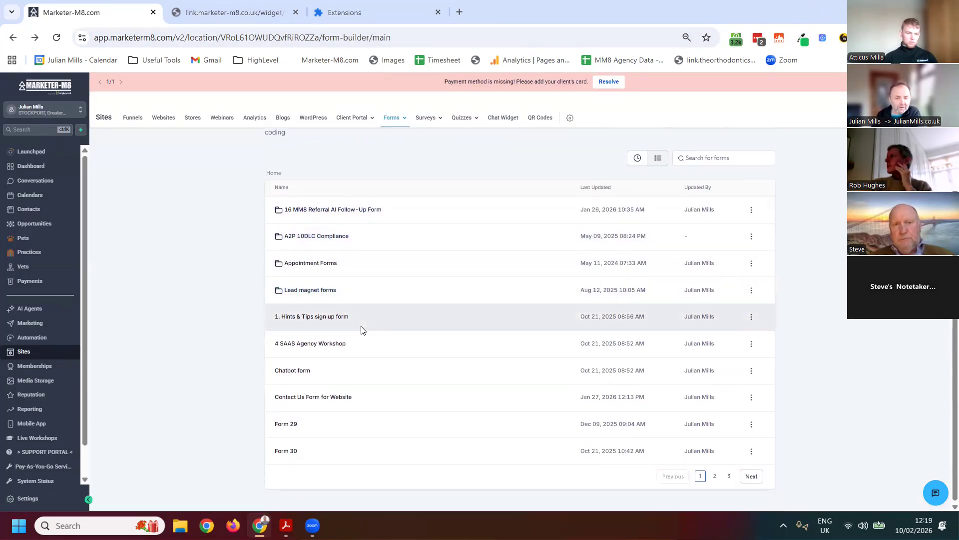
click(307, 397)
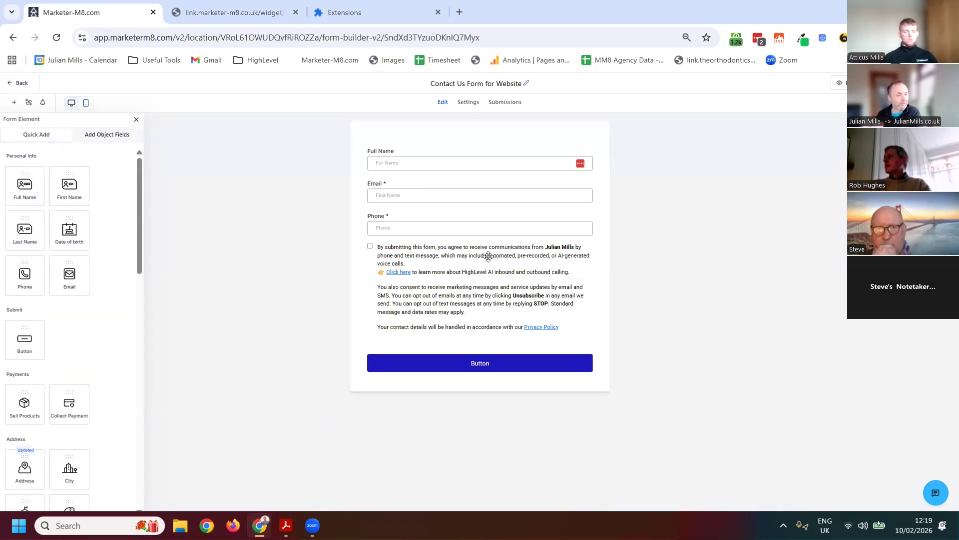
Leave the contact form and create a new blank workflow in the Automation area
click(10, 84)
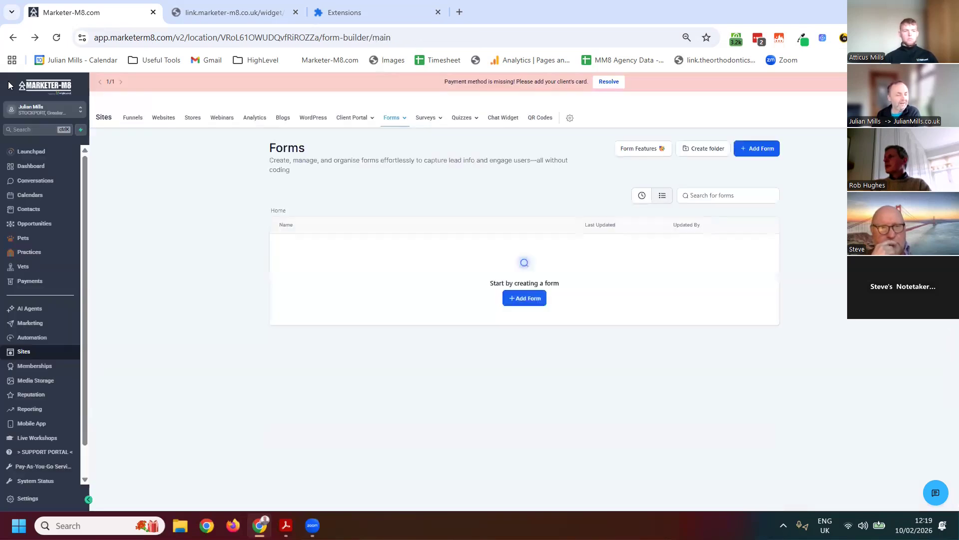
scroll(45, 319, down, 1)
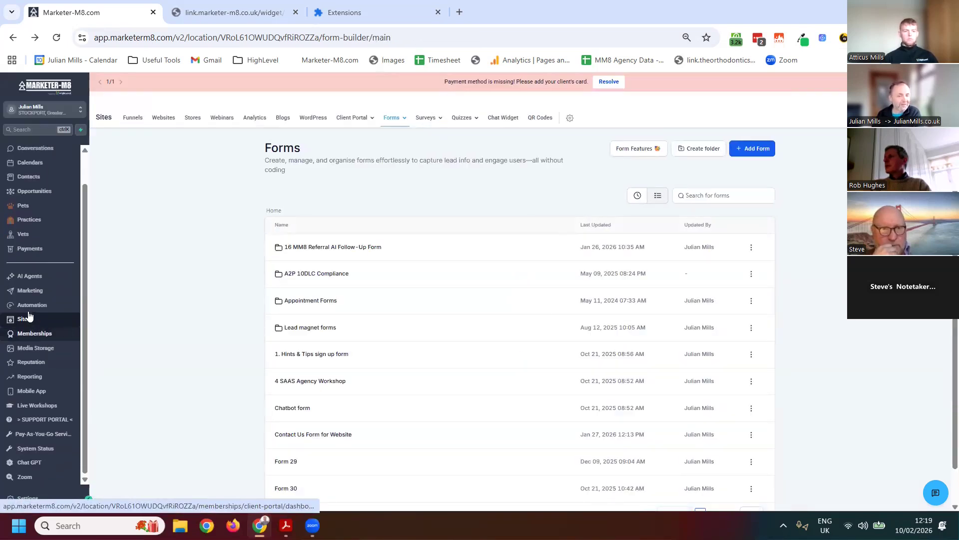
click(30, 307)
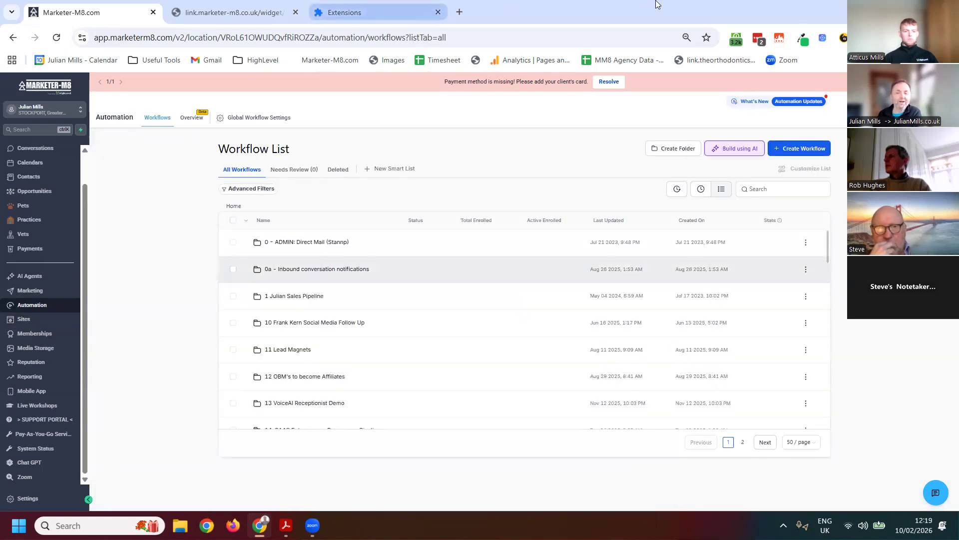
mouse_move(799, 148)
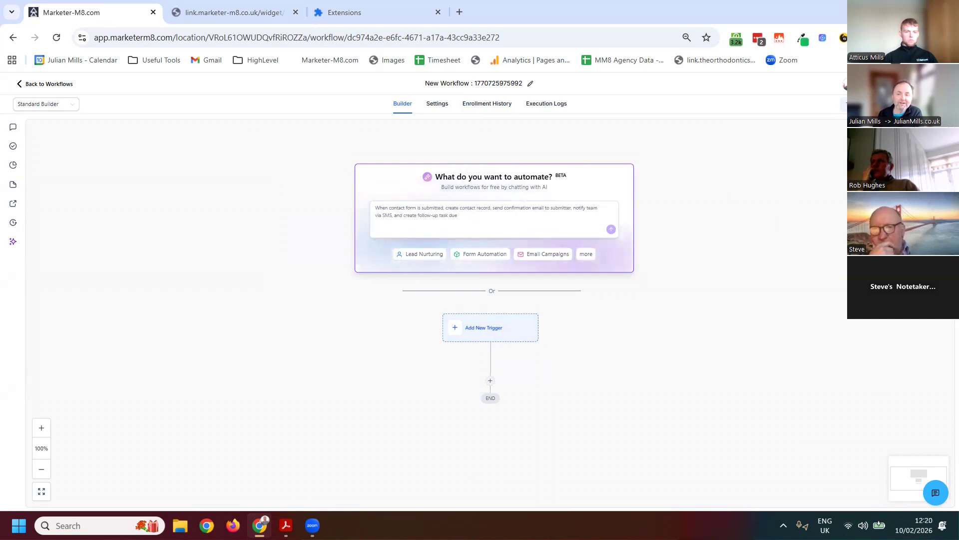
Add a Form Submitted trigger to the new workflow
click(484, 327)
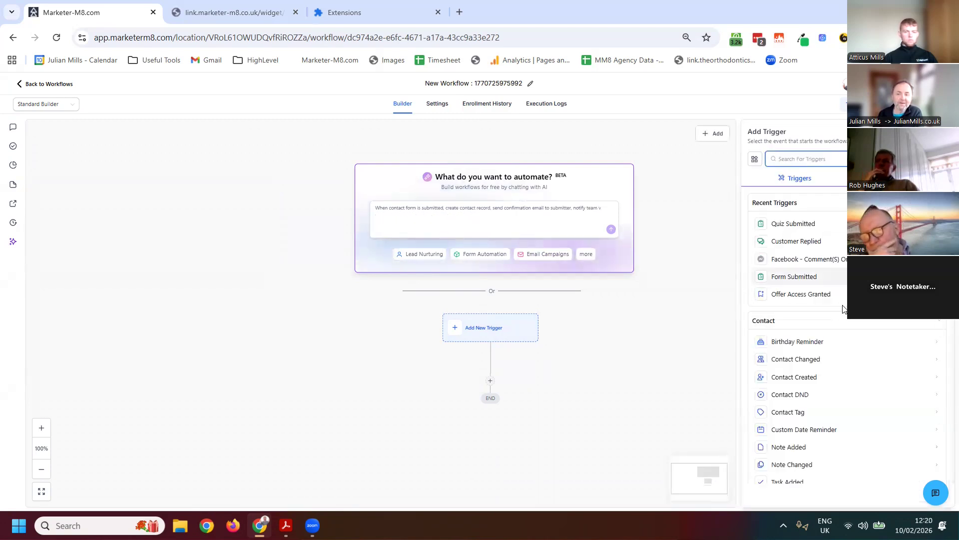
click(788, 275)
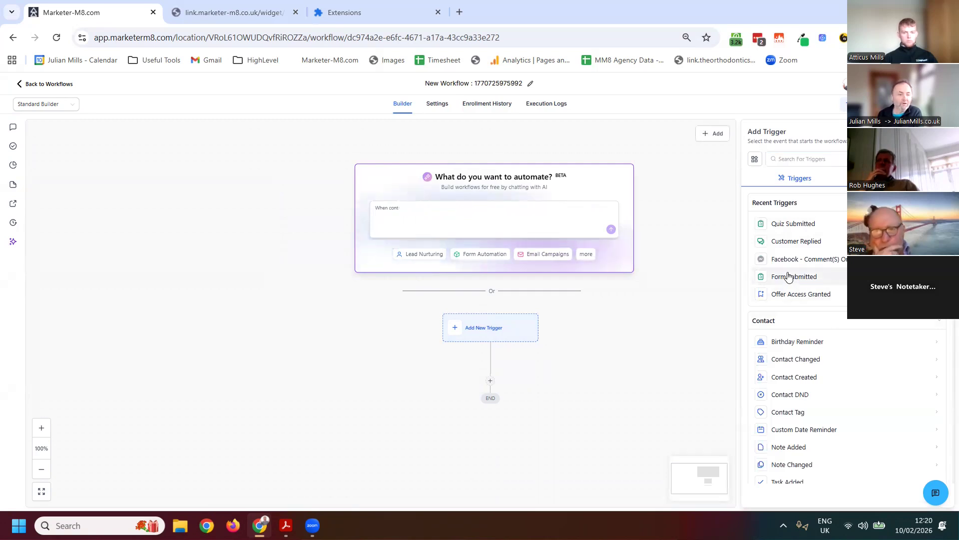
drag(788, 275, 528, 353)
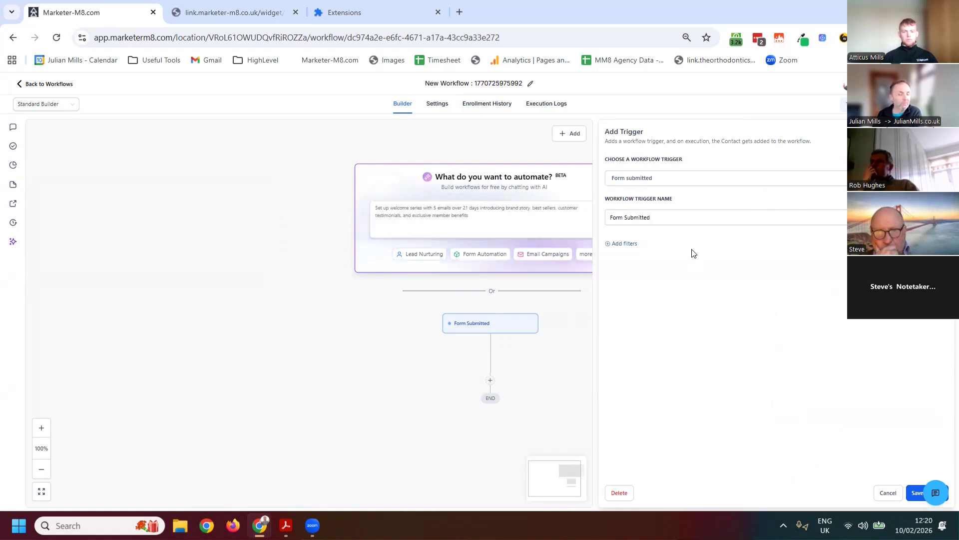
Filter the Form Submitted trigger with "Form is" set to the Contact Us Form for Website
click(623, 243)
click(627, 257)
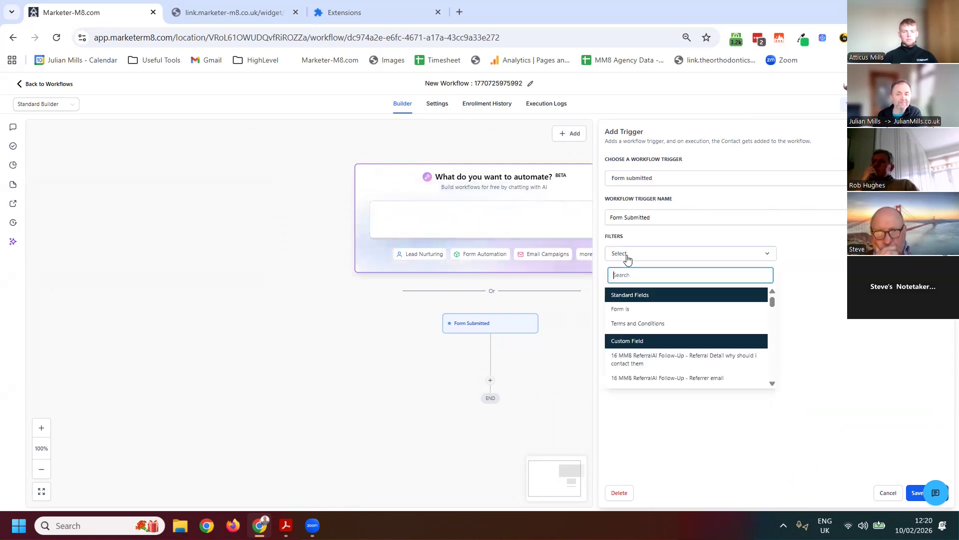
click(620, 310)
click(822, 256)
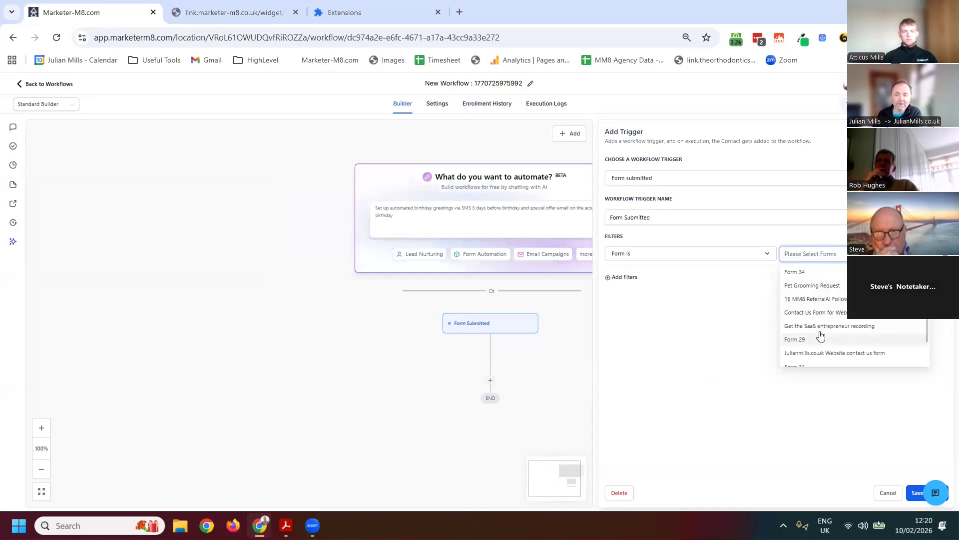
scroll(830, 332, down, 2)
scroll(849, 355, up, 3)
scroll(847, 320, down, 2)
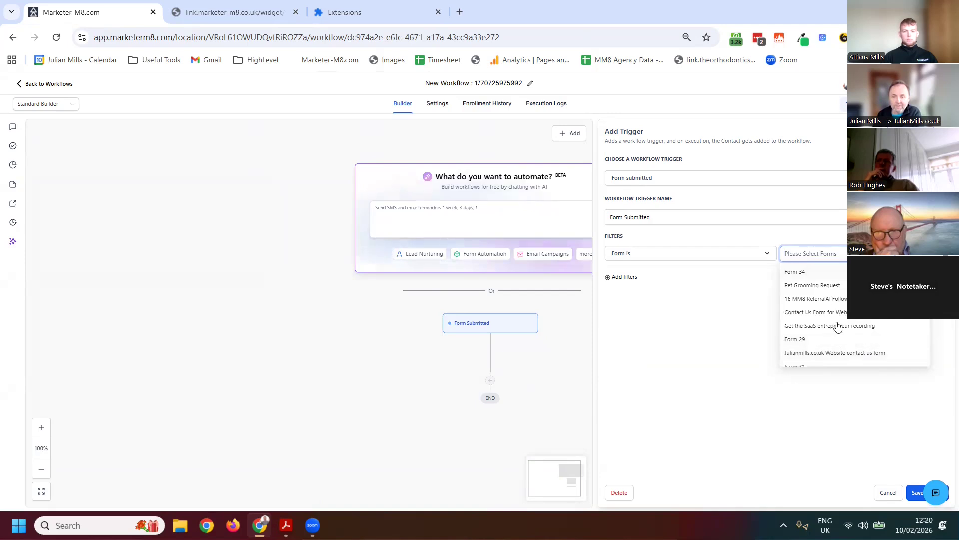
click(814, 315)
click(730, 335)
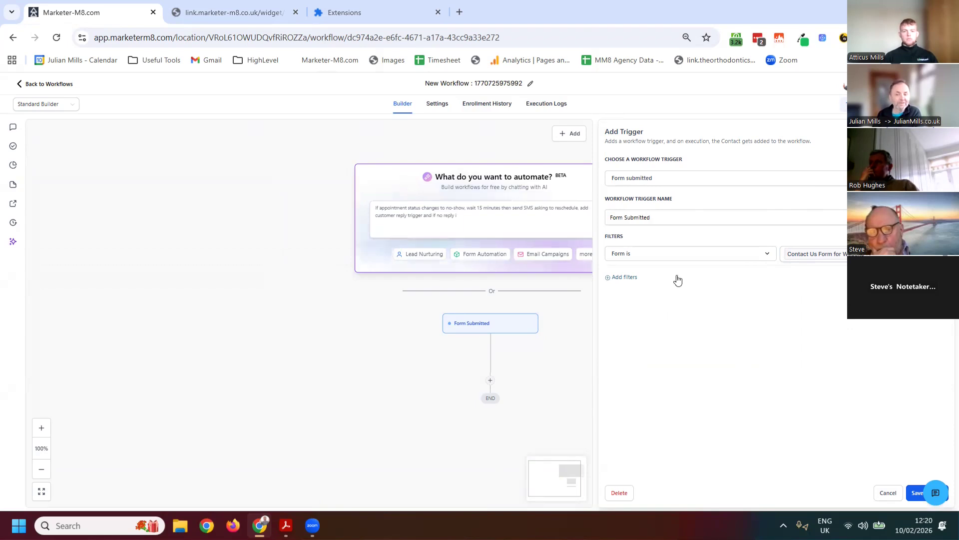
Try a second trigger filter with Terms and Conditions set to Yes, and remove it again
click(631, 278)
click(636, 282)
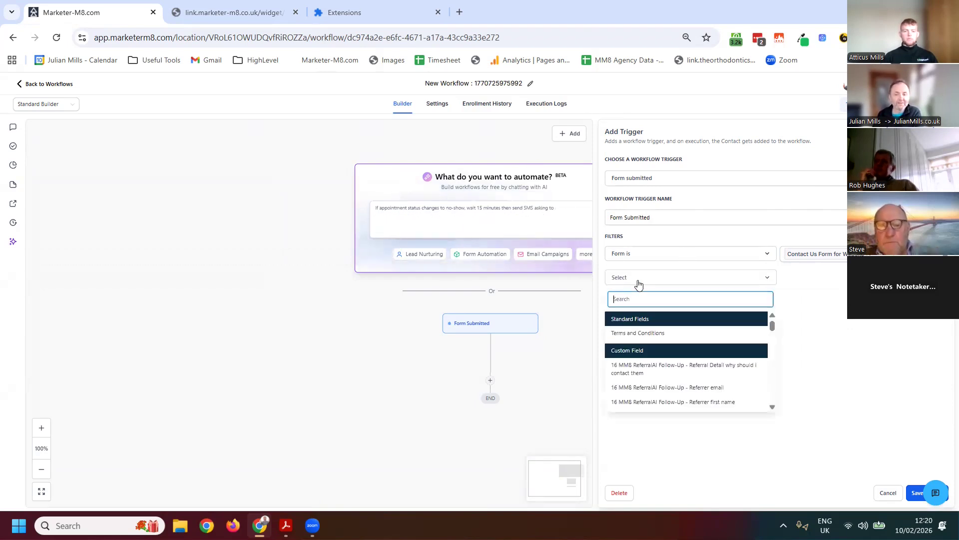
click(638, 333)
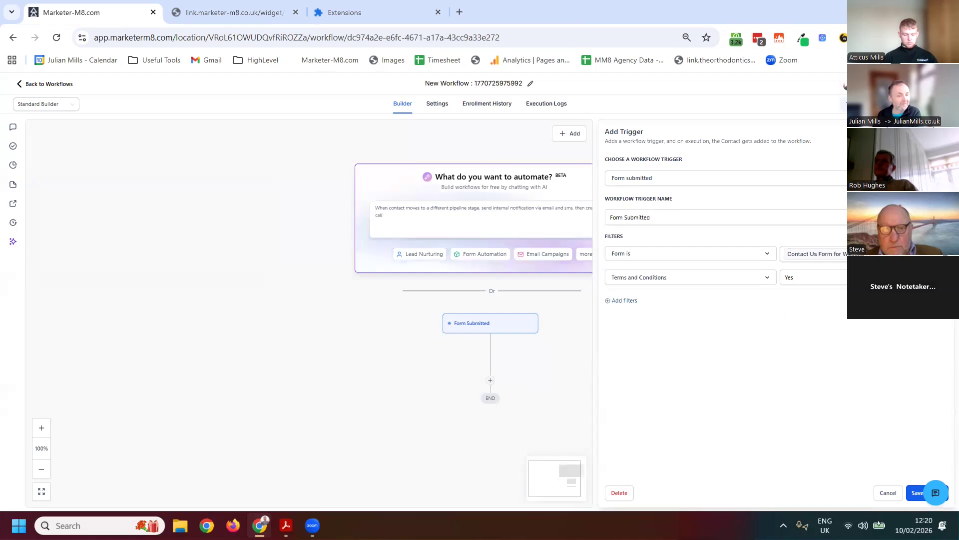
click(941, 277)
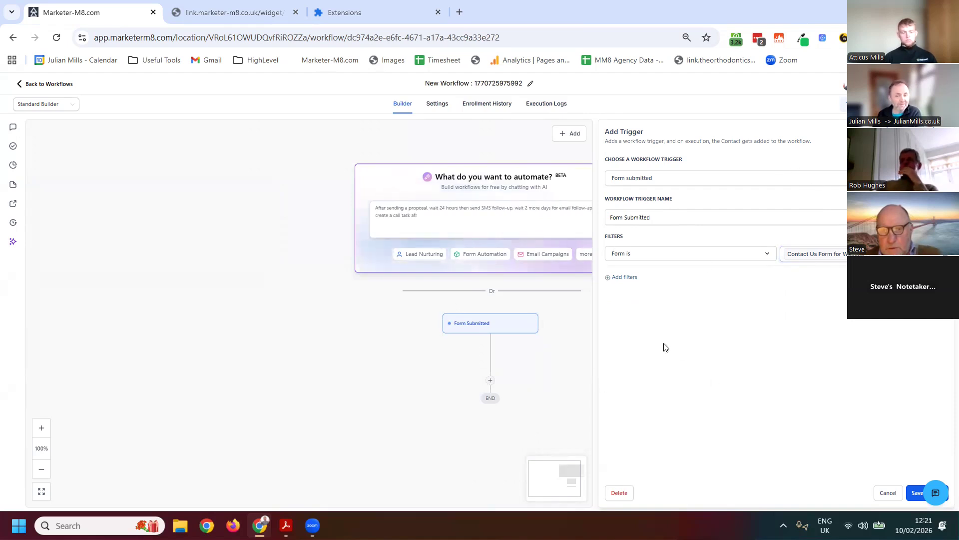
Save the Form Submitted trigger with its form filter, keeping the changes instead of discarding them
click(888, 492)
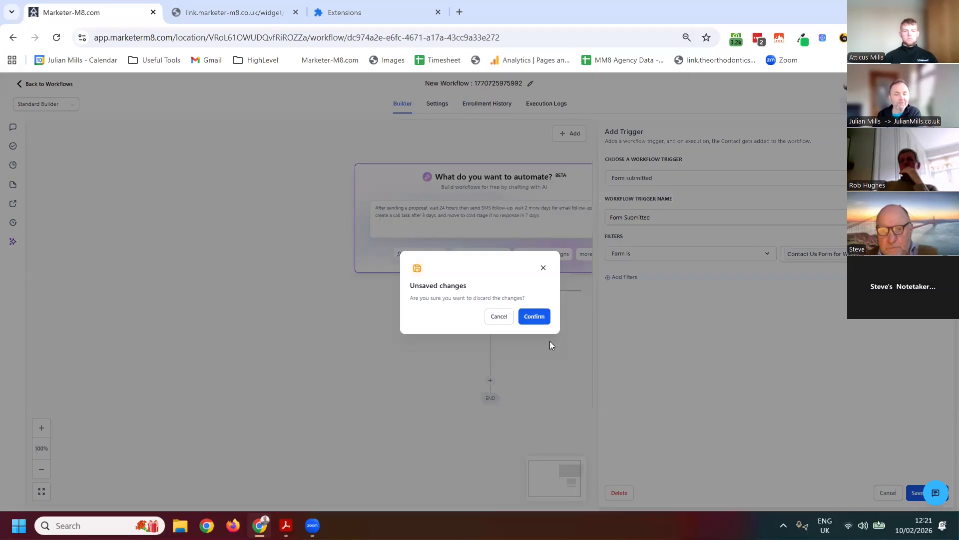
click(499, 316)
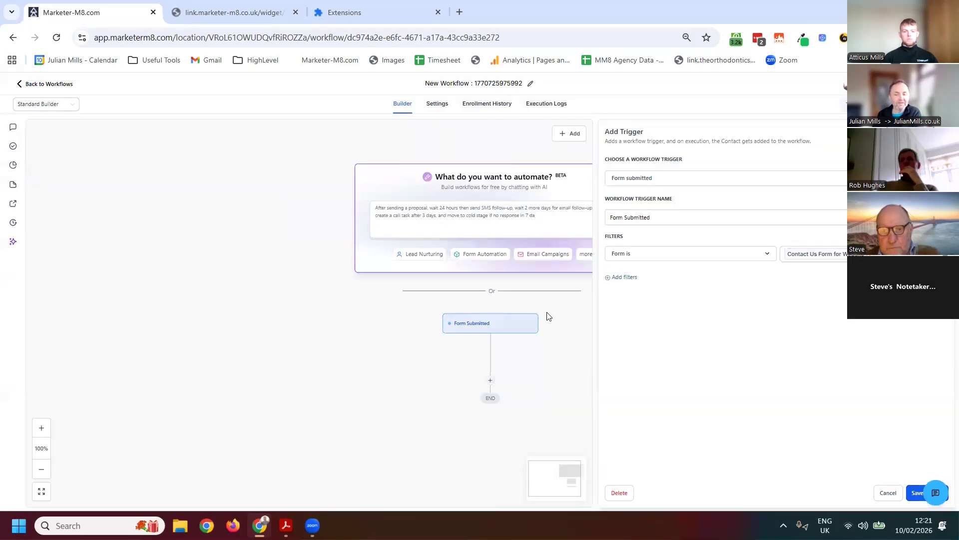
click(911, 500)
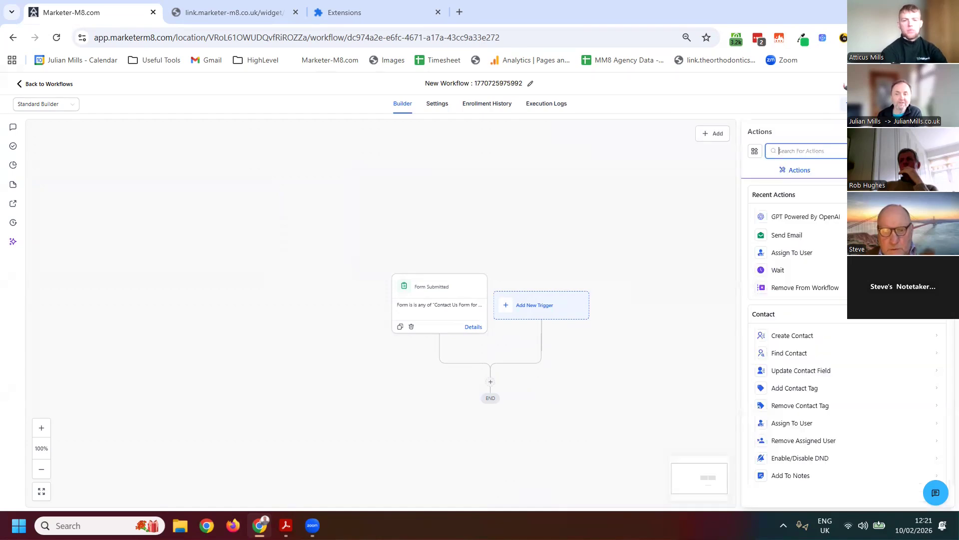
Add a Send Email action below the trigger, set its subject to "test" and save it
drag(799, 236, 520, 386)
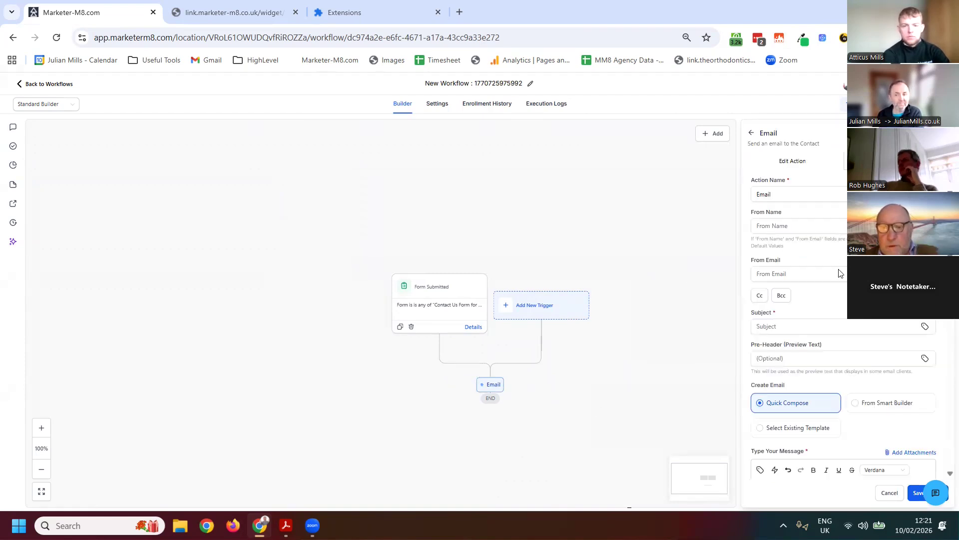
scroll(839, 273, down, 3)
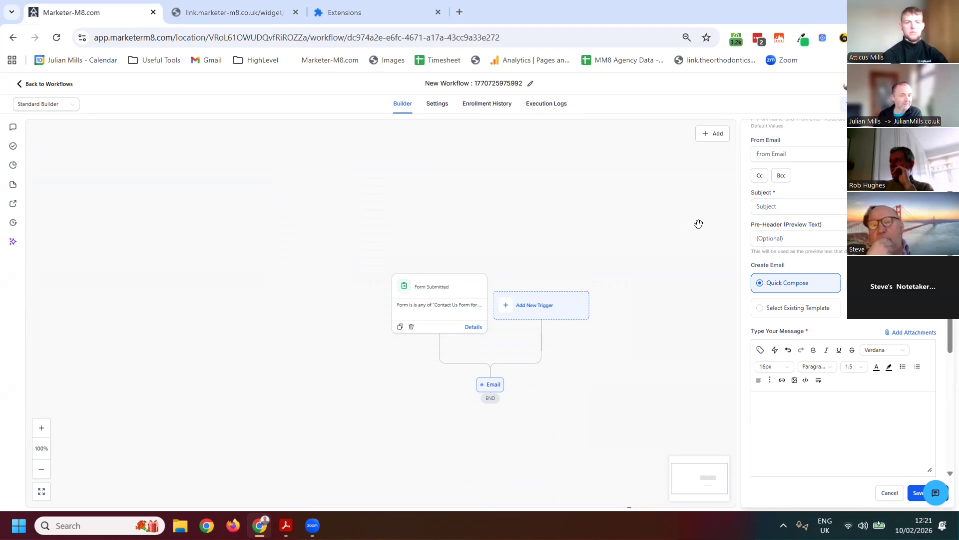
click(769, 207)
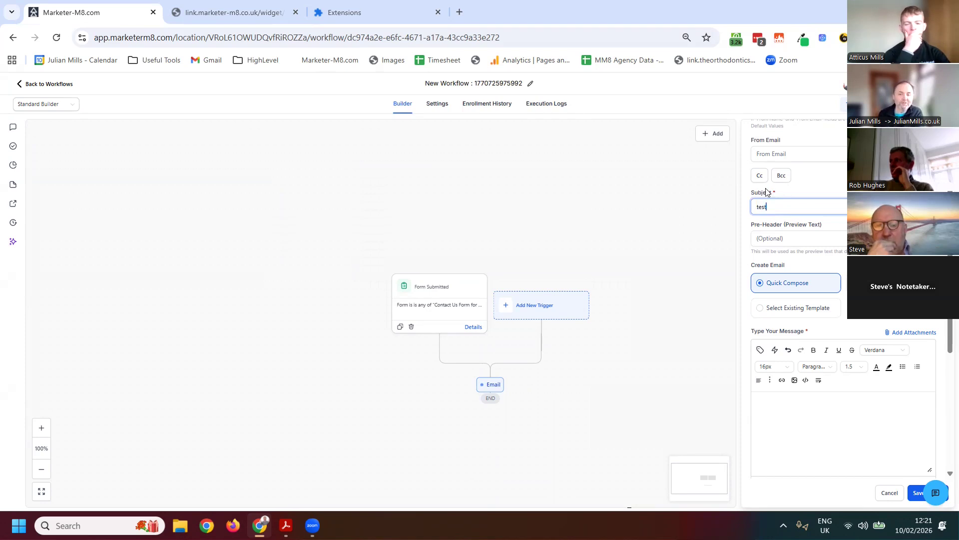
click(912, 501)
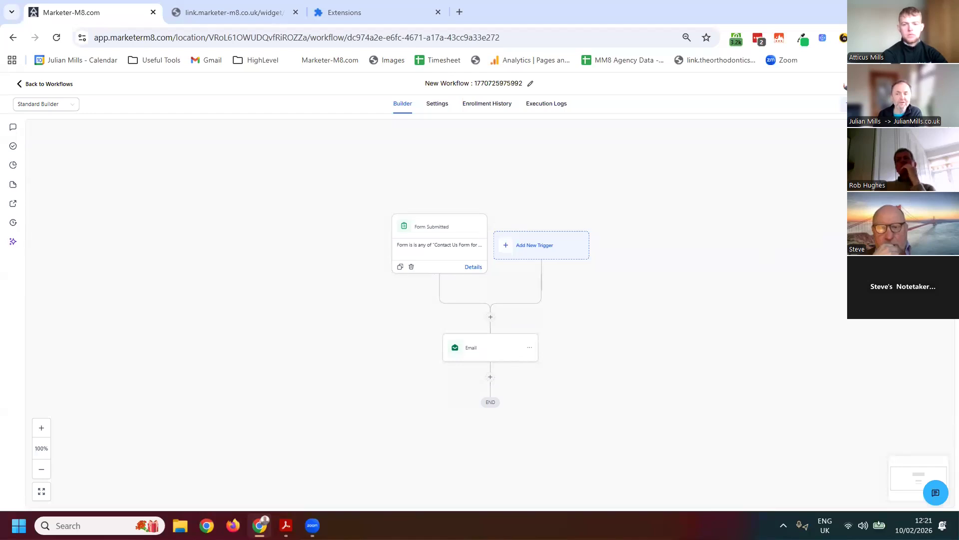
Search the workflow actions for "opp" and add a Create Opportunity action after the email
click(931, 134)
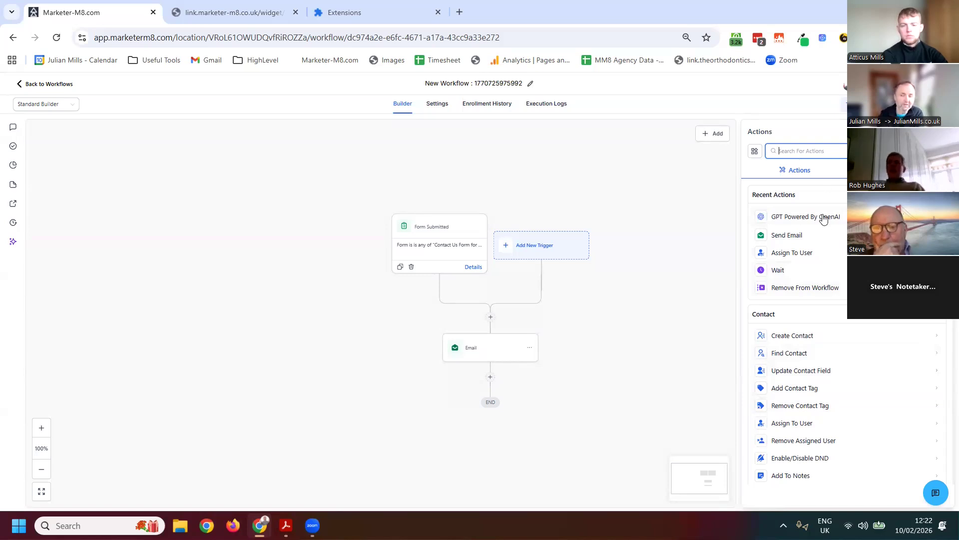
text(opp)
drag(777, 344, 537, 381)
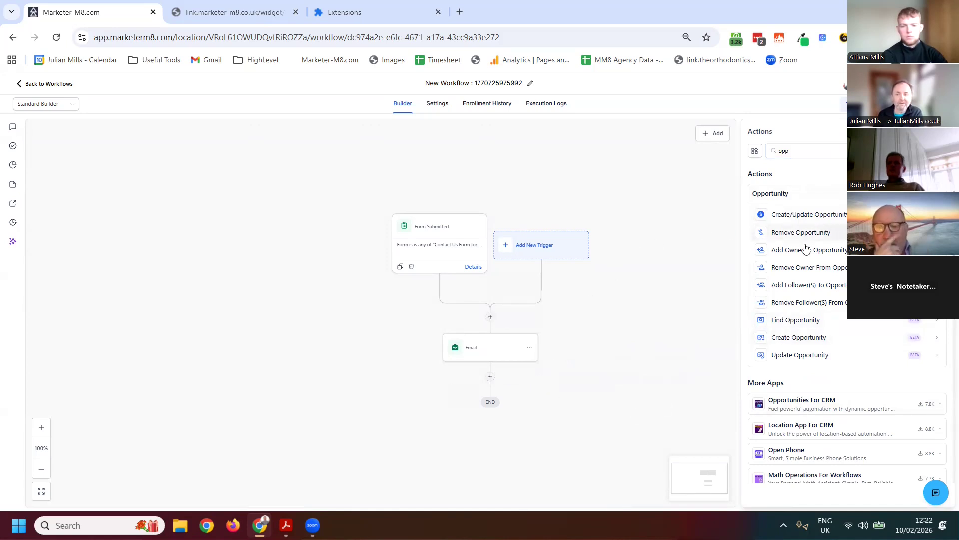
drag(799, 339, 487, 376)
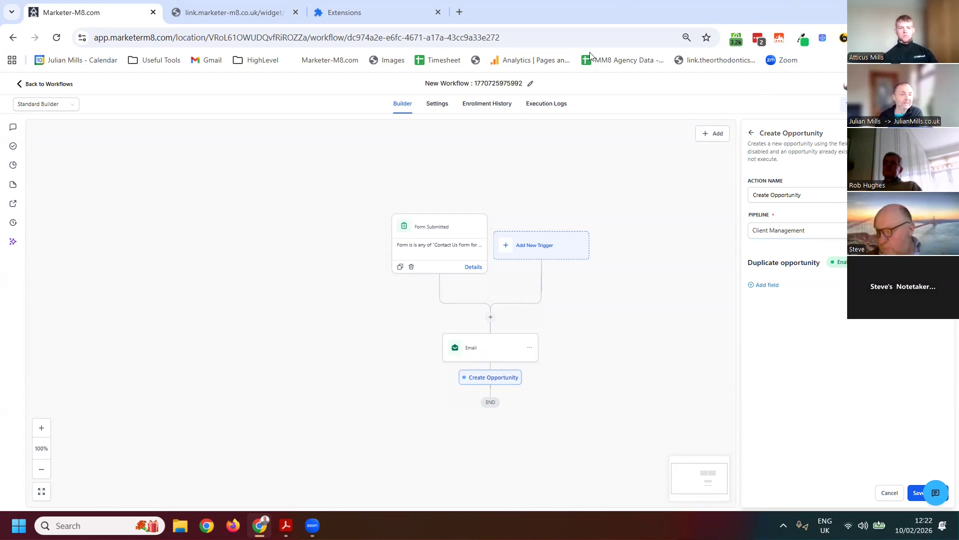
Leave the workflow and open the Marketing Agency survey last updated Jun 26, 2025 from the Sites surveys list
click(50, 84)
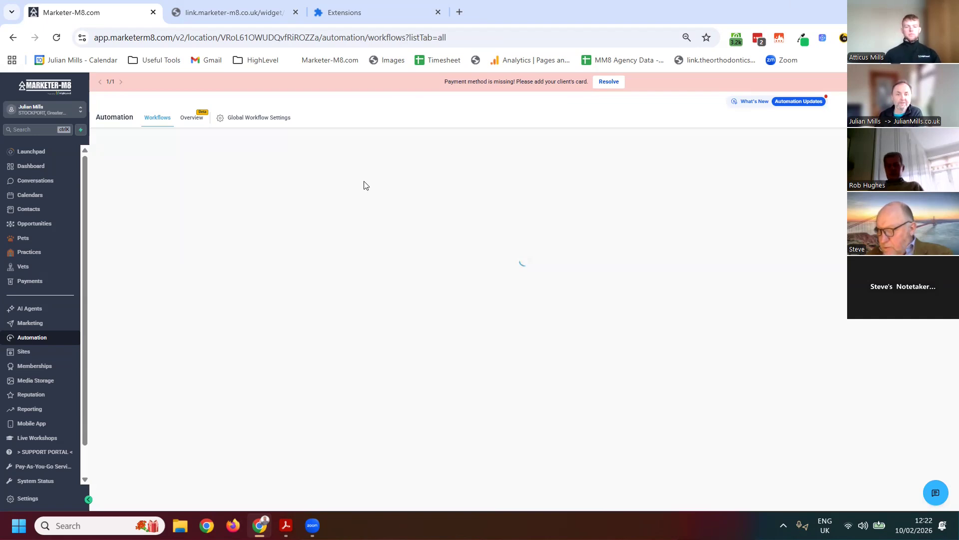
click(24, 351)
click(407, 137)
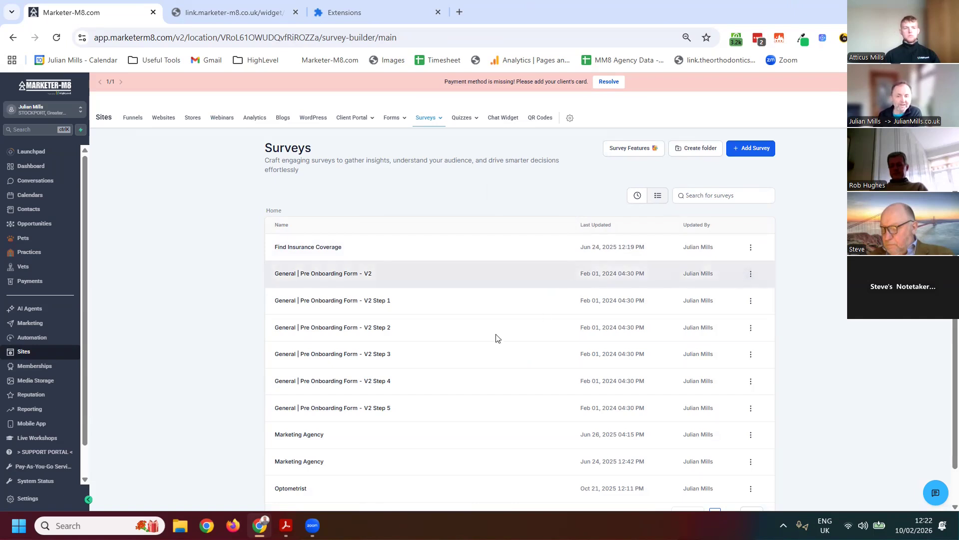
scroll(439, 360, down, 1)
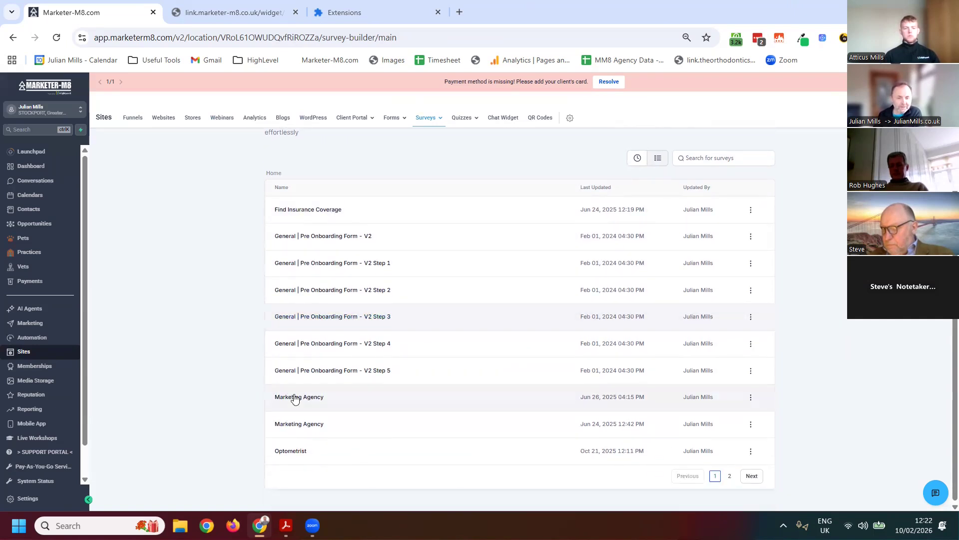
click(300, 398)
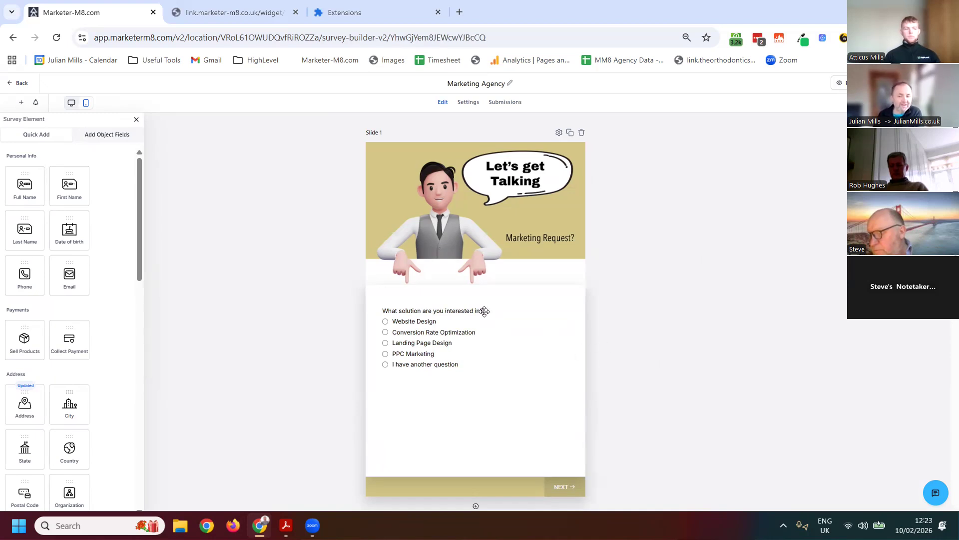
Look through the survey's slides, from the solution question to the contact details, and return to the first slide
scroll(501, 327, down, 7)
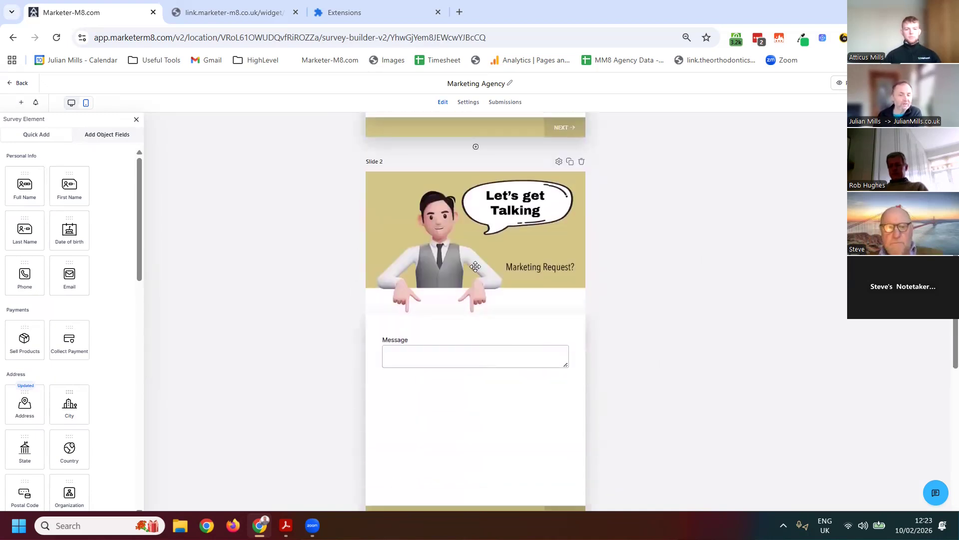
scroll(497, 392, down, 8)
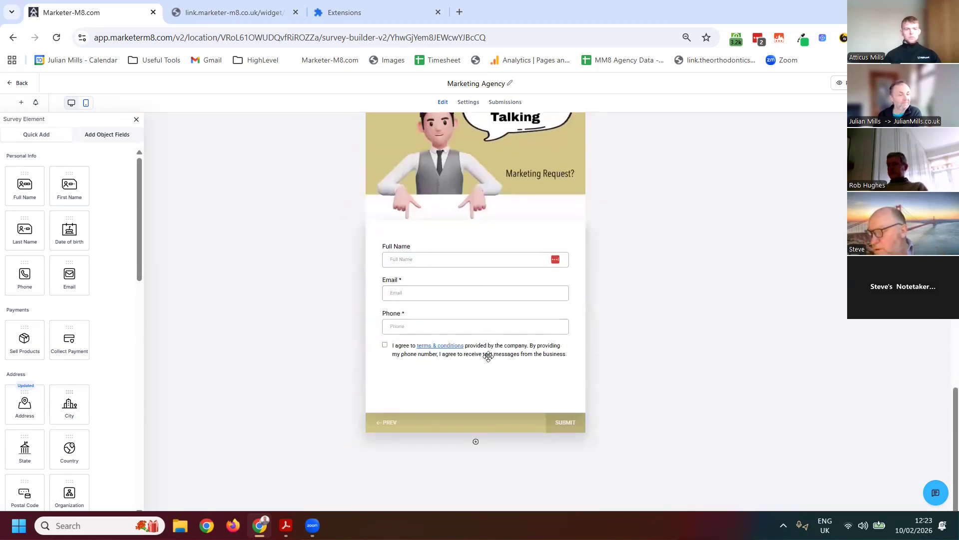
scroll(489, 356, up, 8)
scroll(489, 356, up, 5)
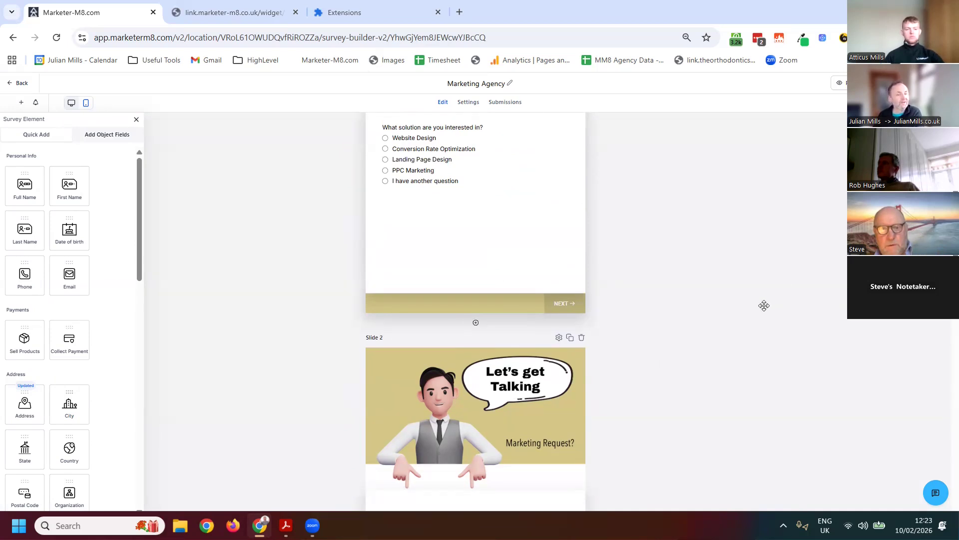
scroll(505, 287, up, 2)
Open the settings of the "What solution are you interested in?" question and view the slide destinations its answer logic offers
click(475, 272)
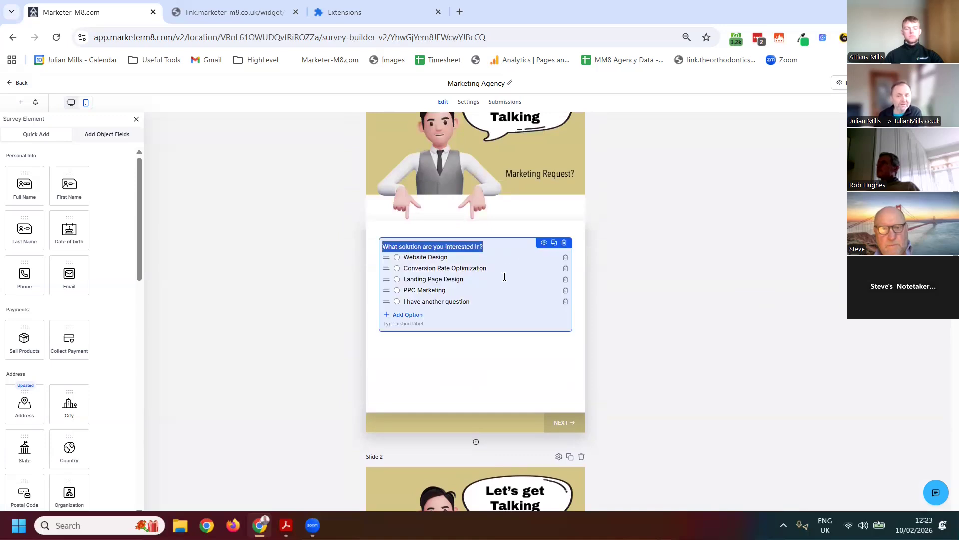
click(544, 243)
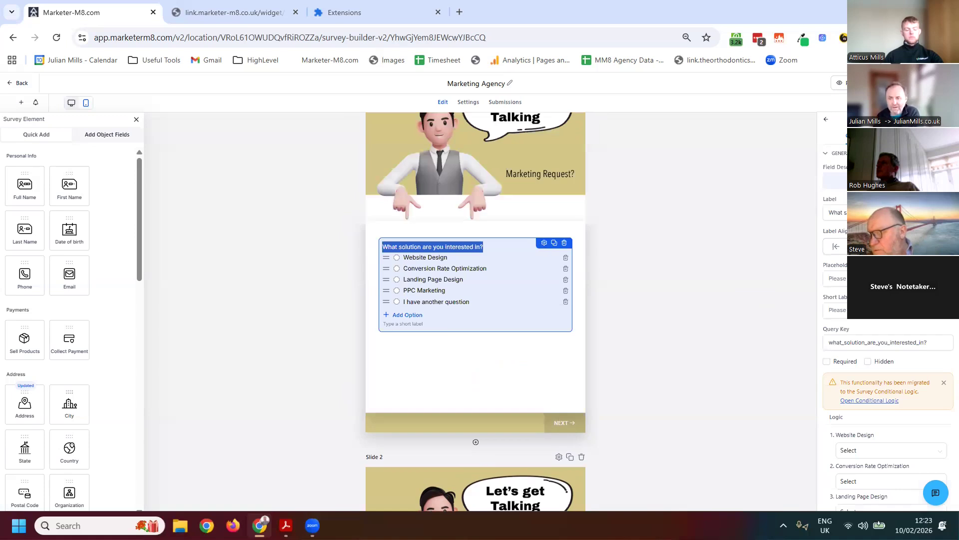
scroll(884, 350, down, 3)
scroll(802, 299, down, 2)
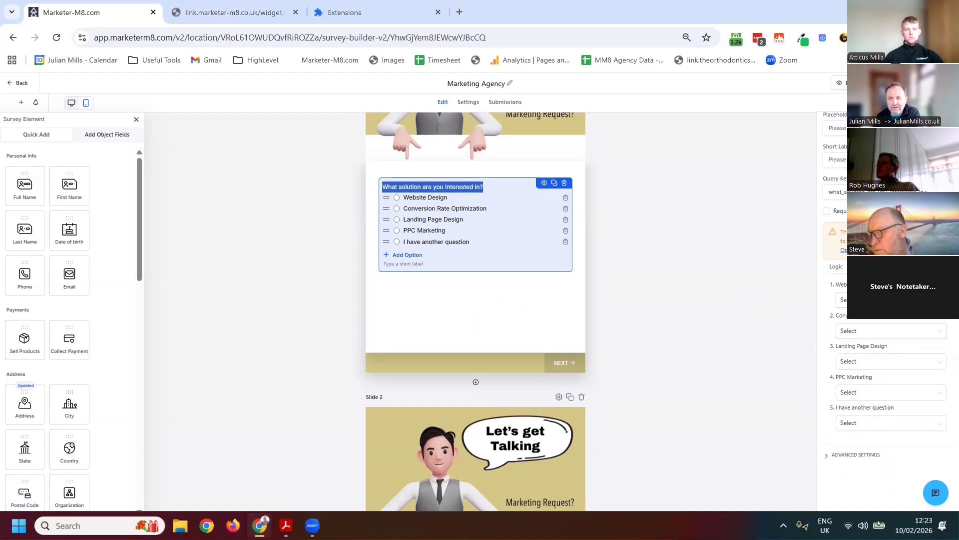
click(864, 330)
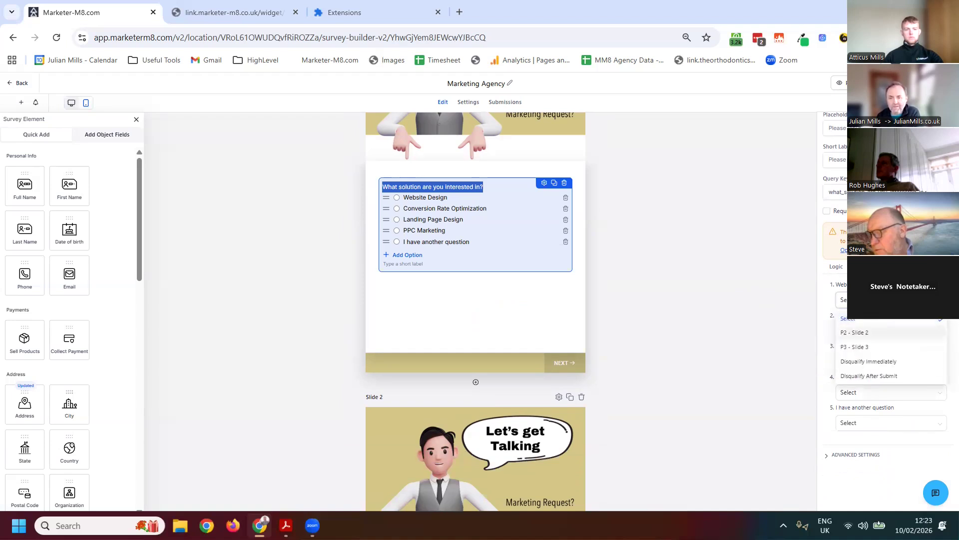
click(636, 269)
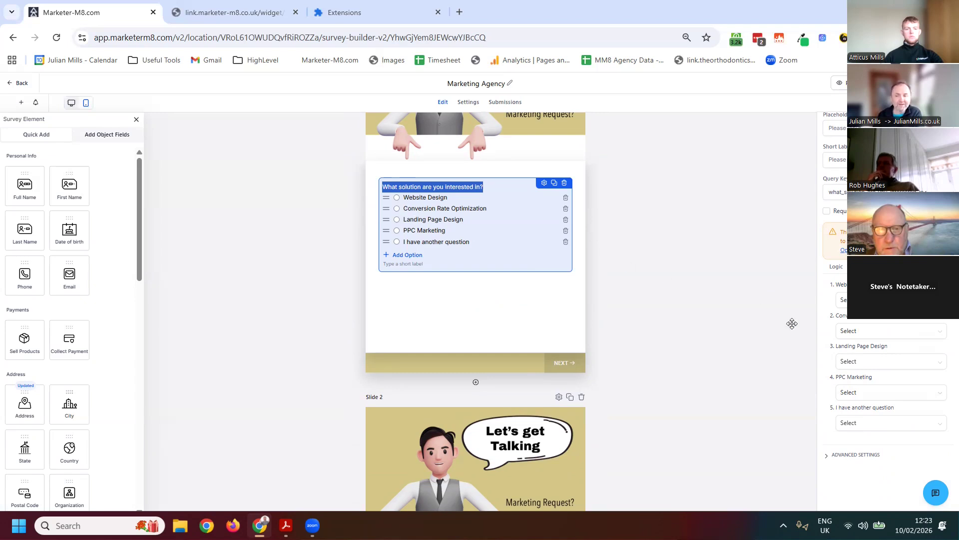
Set the question's logic so Website Design leads to P2 - Slide 2 and Conversion Rate Optimization to P3 - Slide 3
click(845, 305)
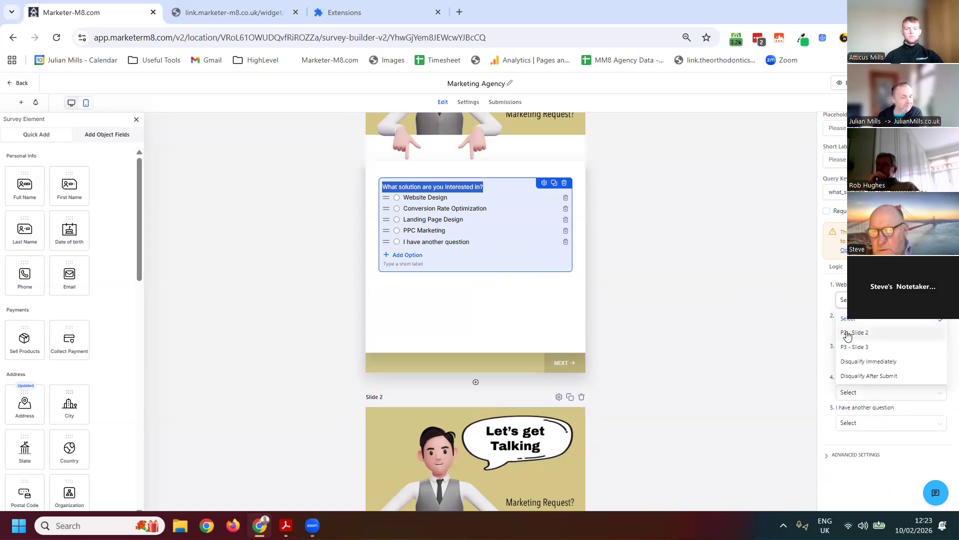
click(883, 333)
click(882, 334)
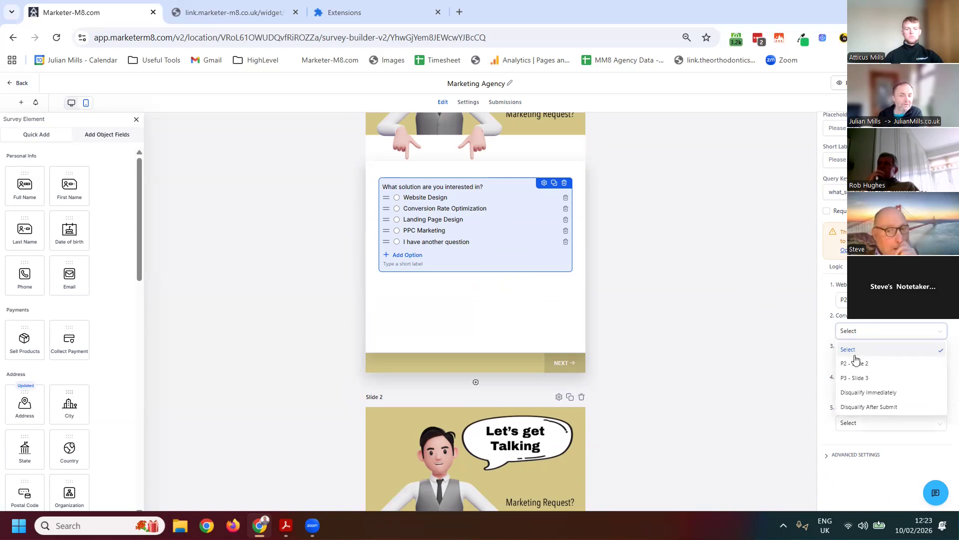
click(850, 378)
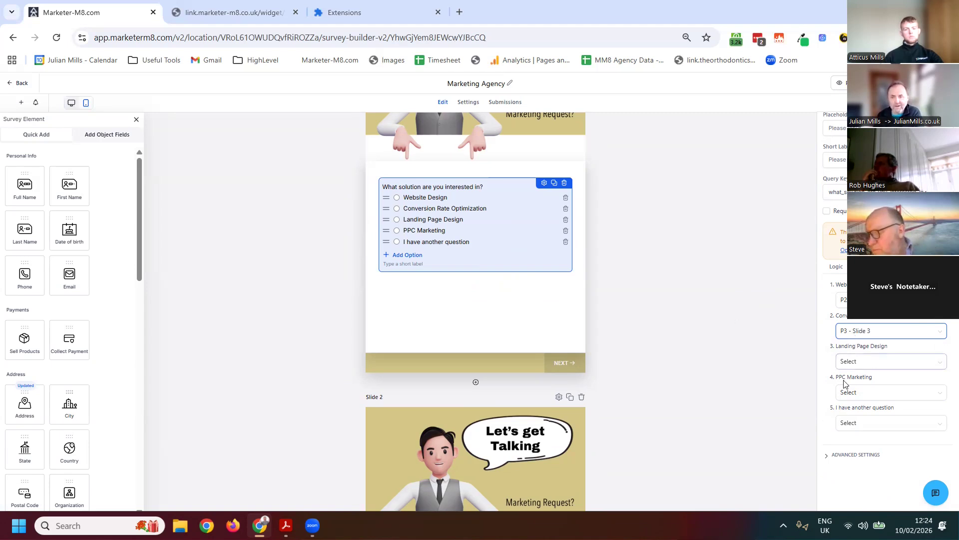
scroll(845, 350, up, 3)
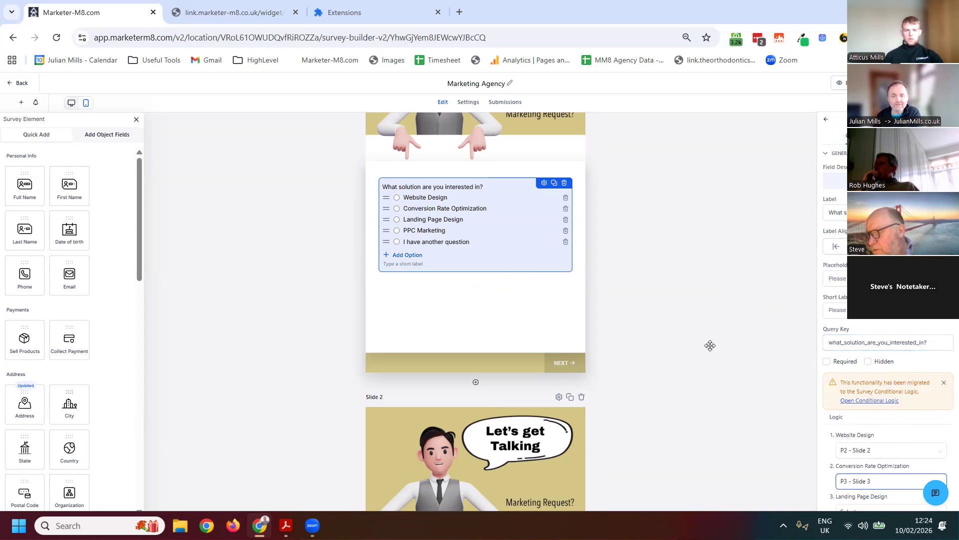
scroll(695, 343, down, 2)
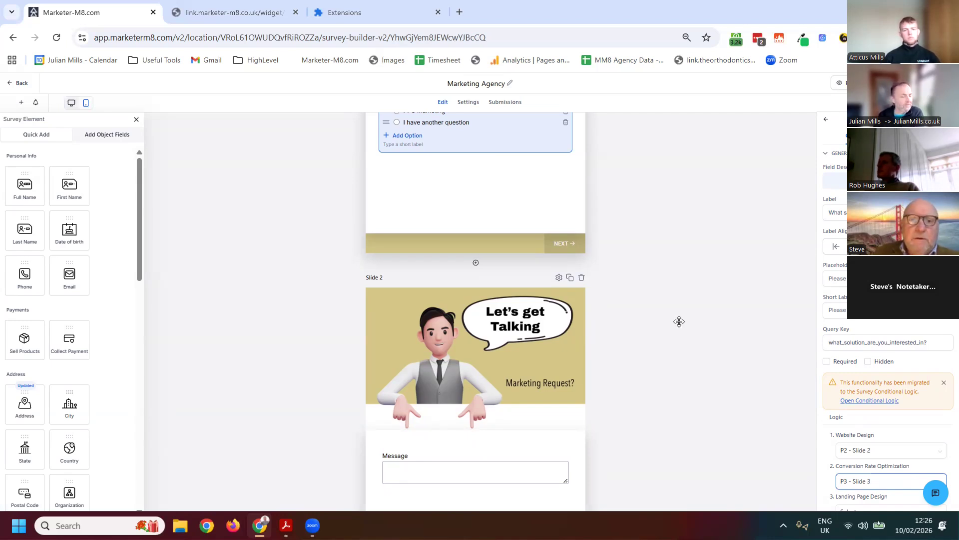
Review the survey's on-submit settings and its submissions, and return to the surveys list
click(469, 104)
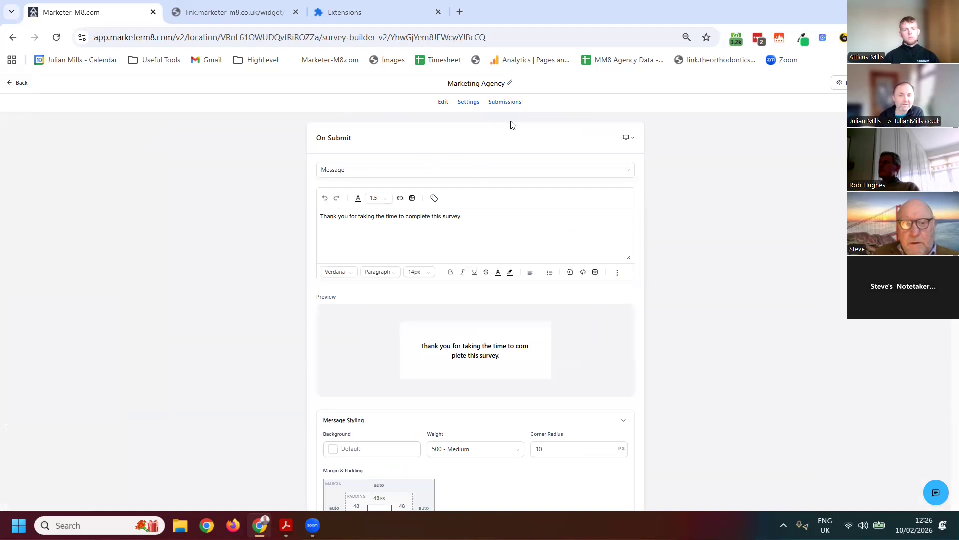
click(506, 103)
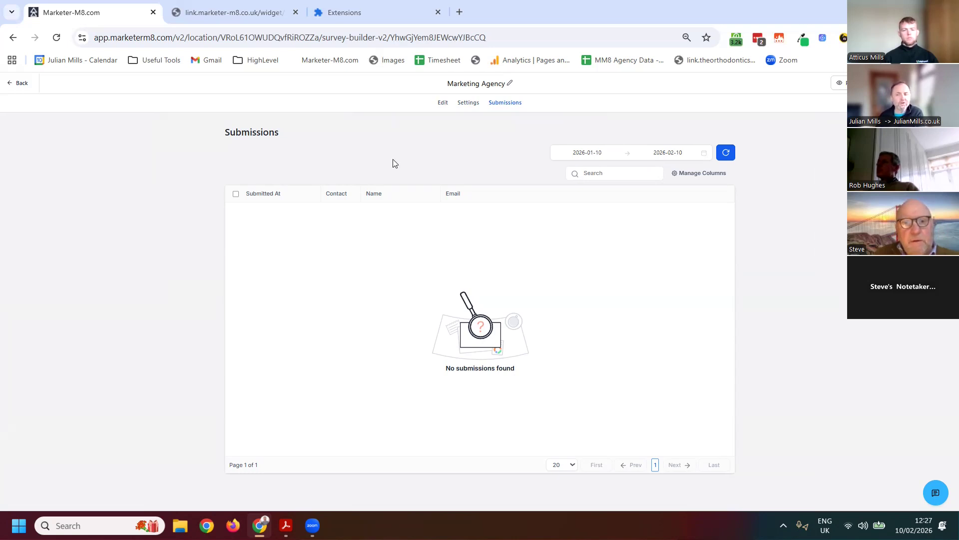
click(16, 83)
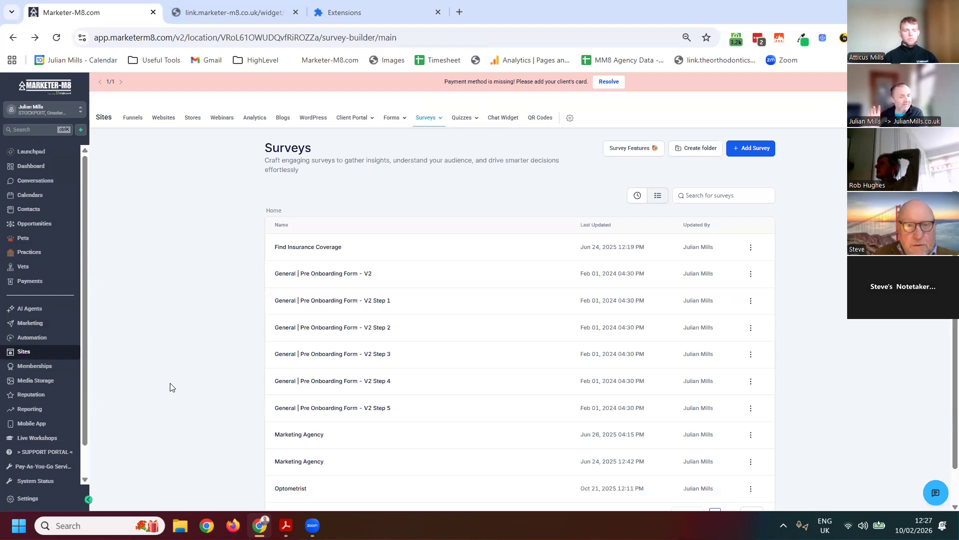
Open the dashboard in edit mode and look over its existing widgets and the available widget categories
click(35, 166)
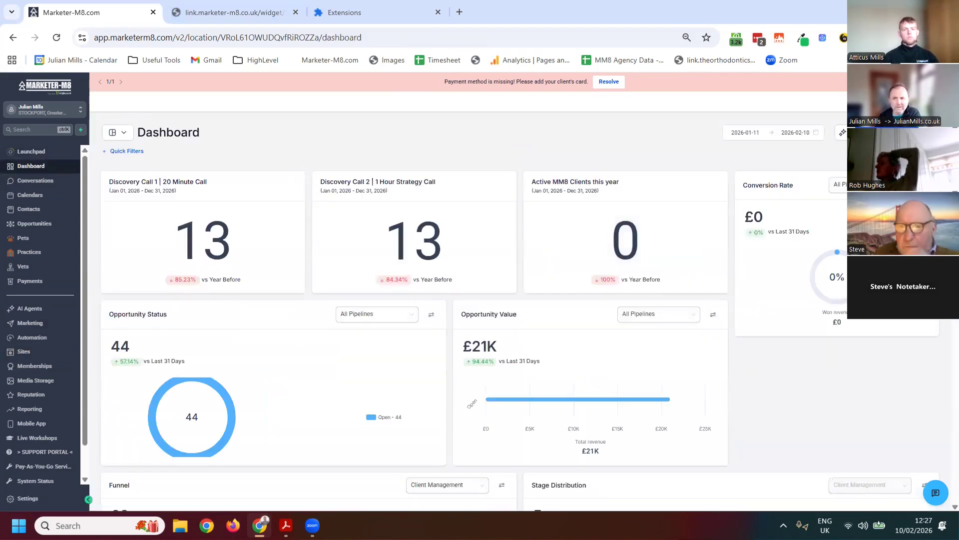
click(891, 132)
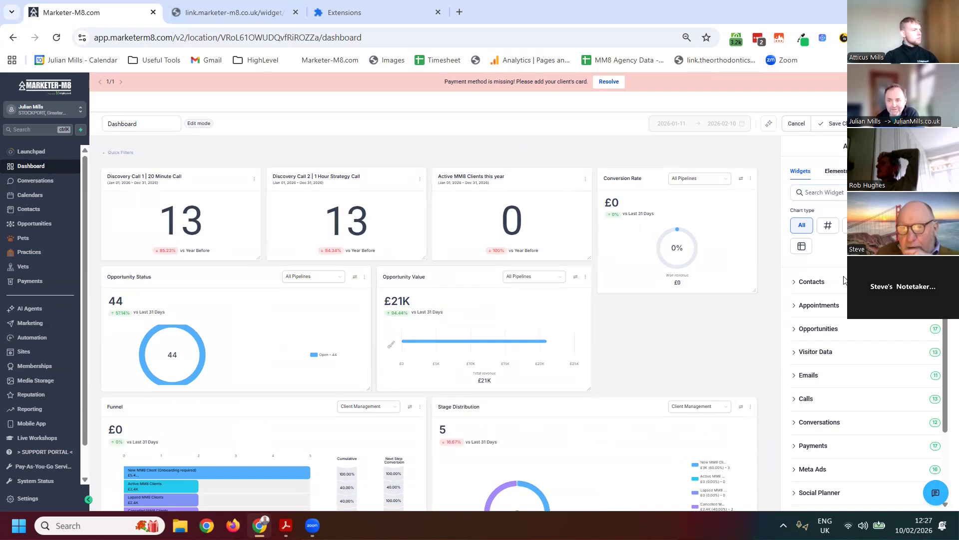
scroll(846, 299, down, 1)
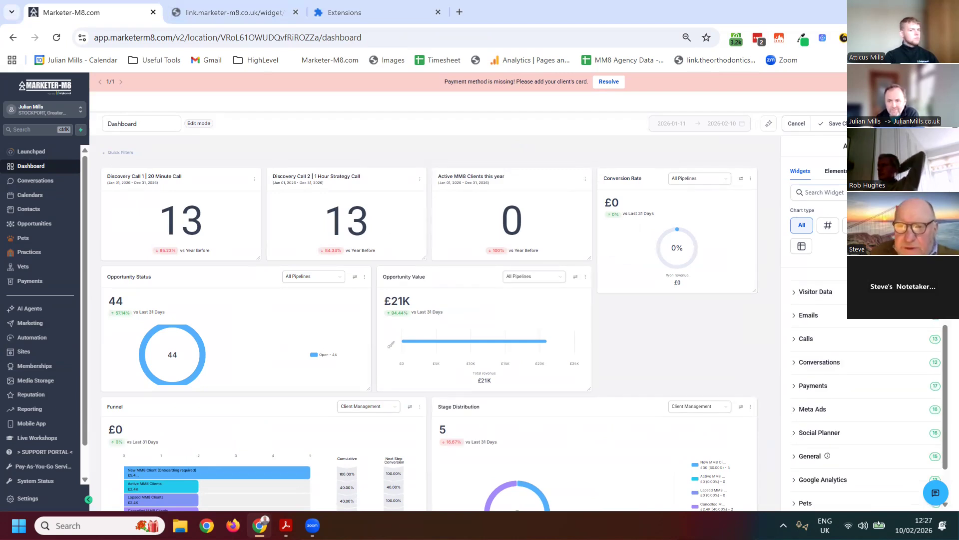
scroll(847, 298, up, 1)
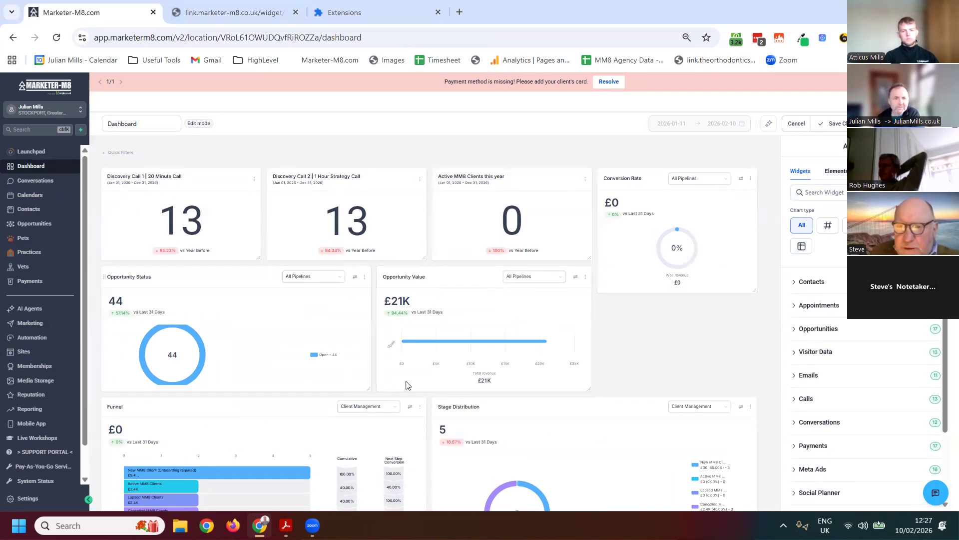
scroll(550, 386, down, 2)
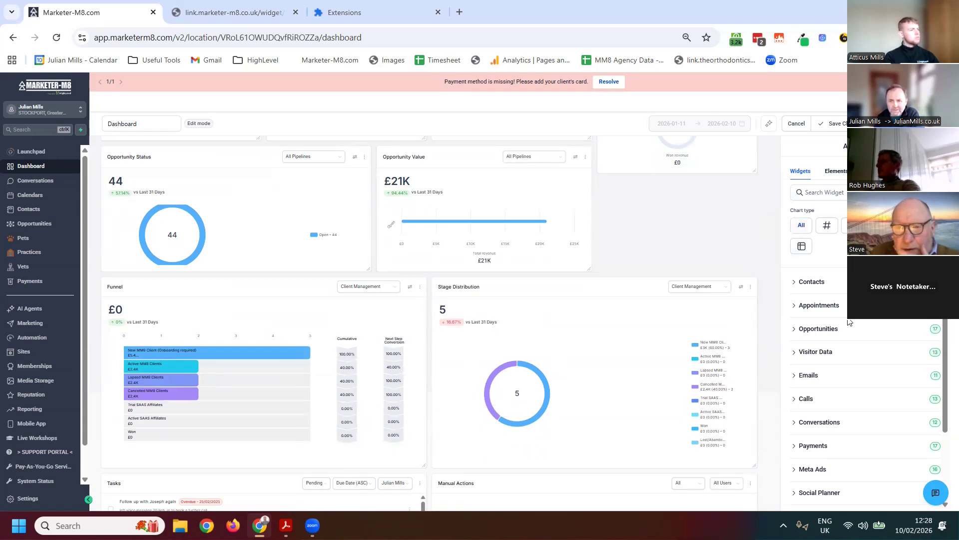
Check the Visitor Data widgets, collapse them again and browse the remaining widget categories
click(798, 356)
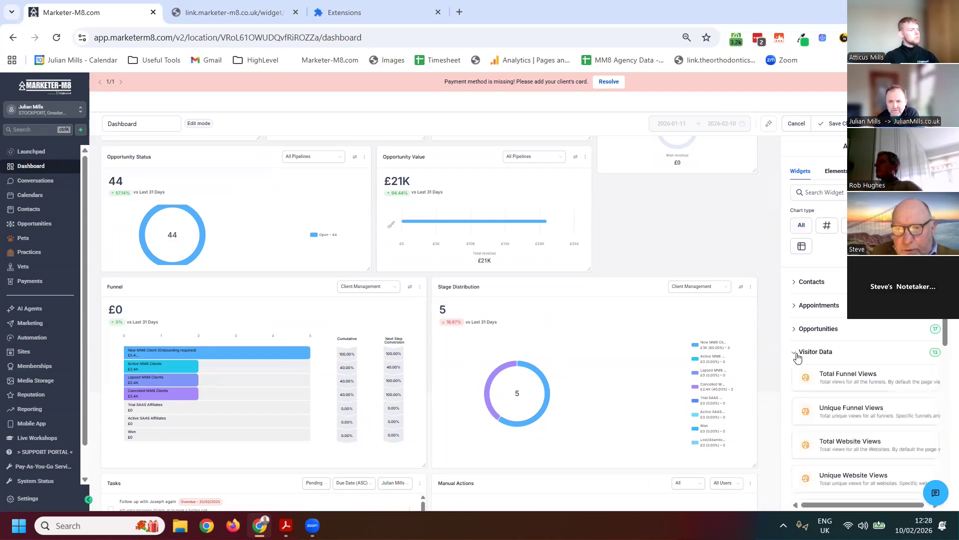
click(797, 357)
scroll(830, 308, down, 2)
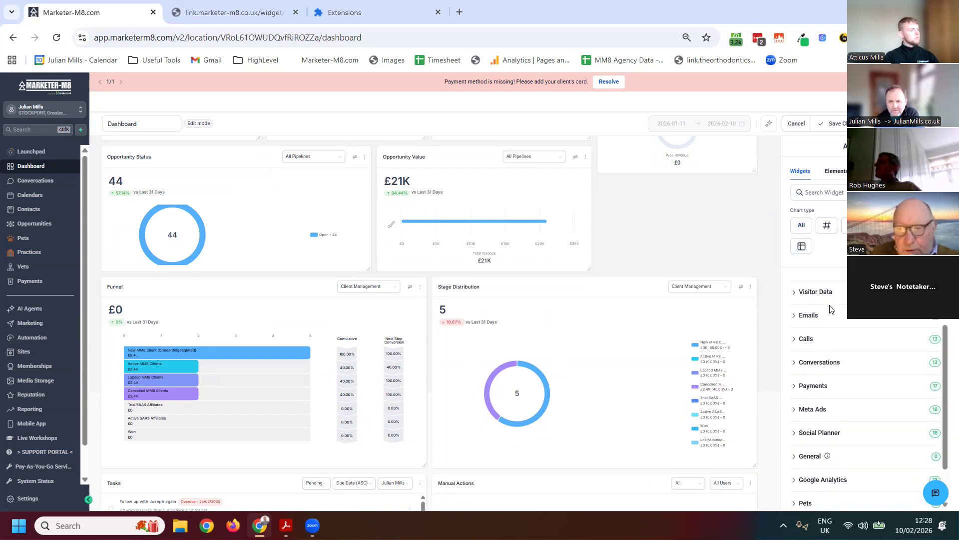
scroll(852, 358, down, 1)
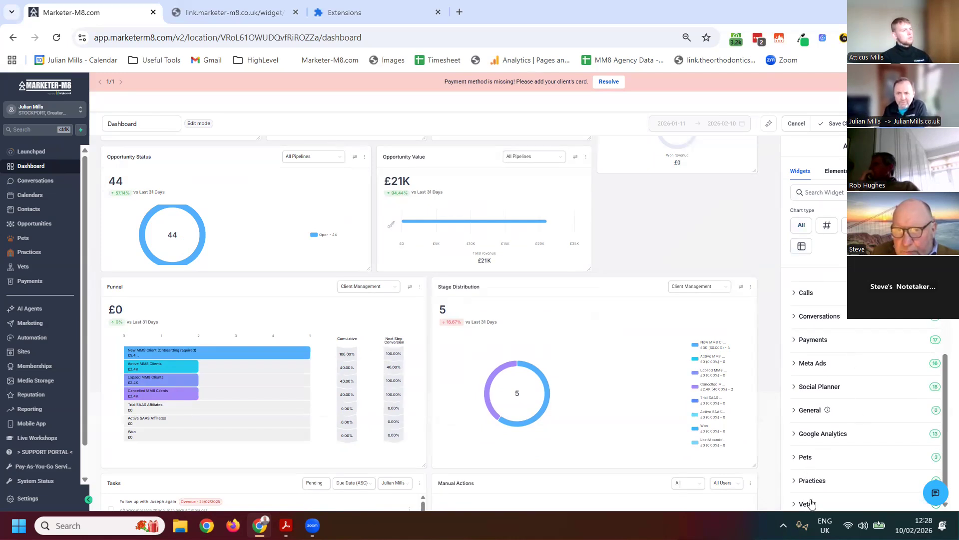
scroll(813, 488, up, 1)
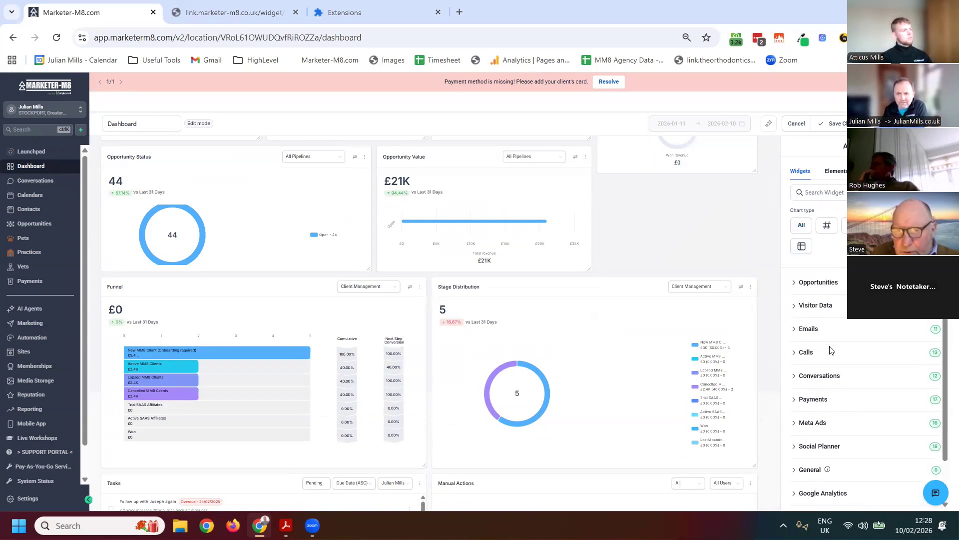
scroll(844, 367, up, 1)
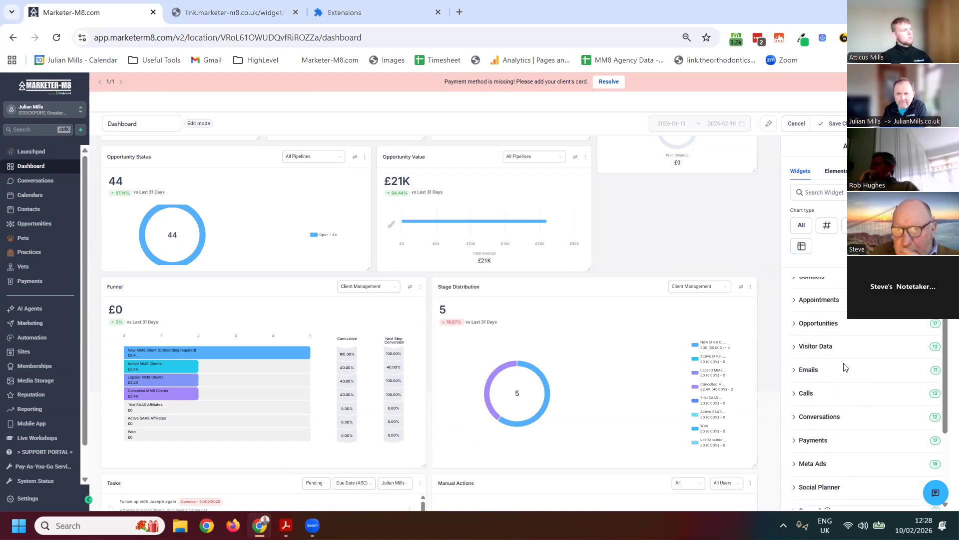
Expand the Contacts widget category and look through all the contact widgets it offers
click(810, 284)
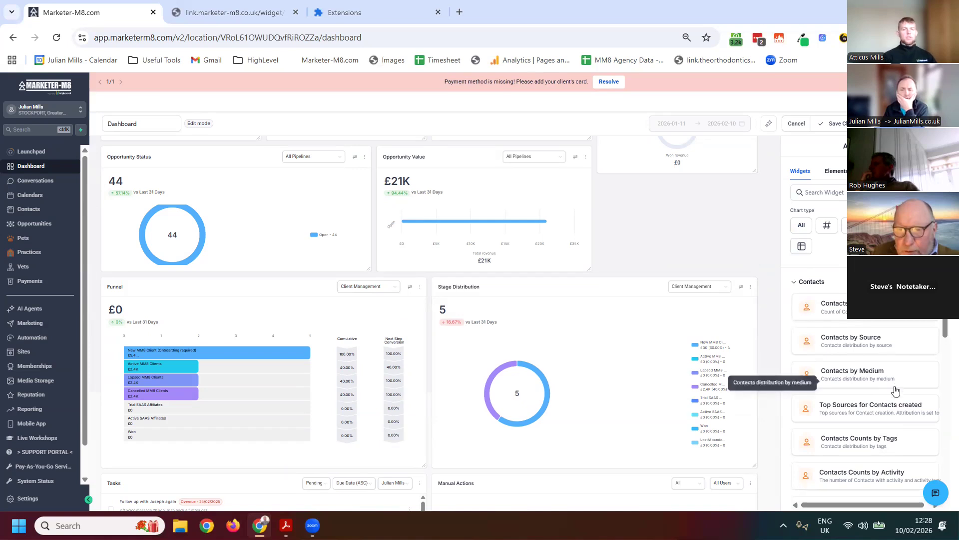
scroll(895, 390, down, 2)
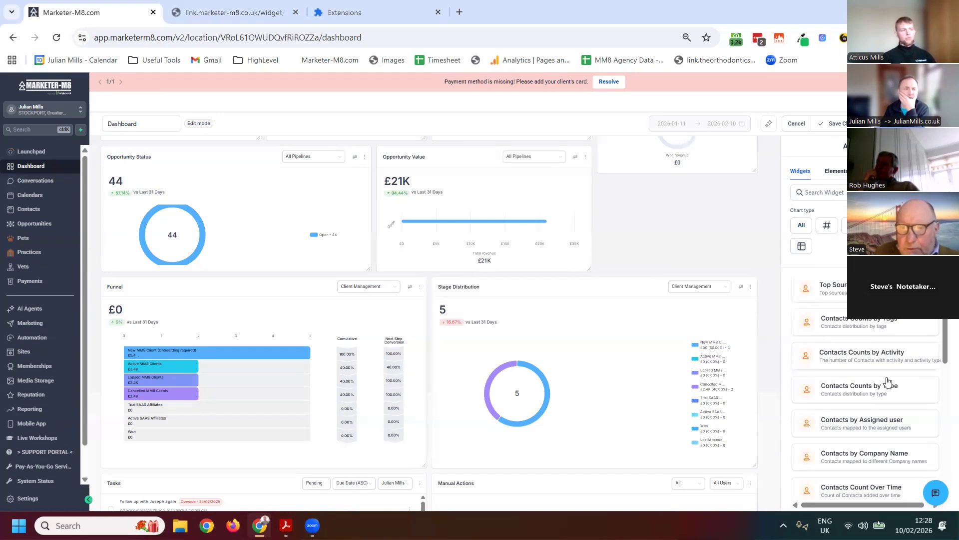
scroll(888, 382, down, 2)
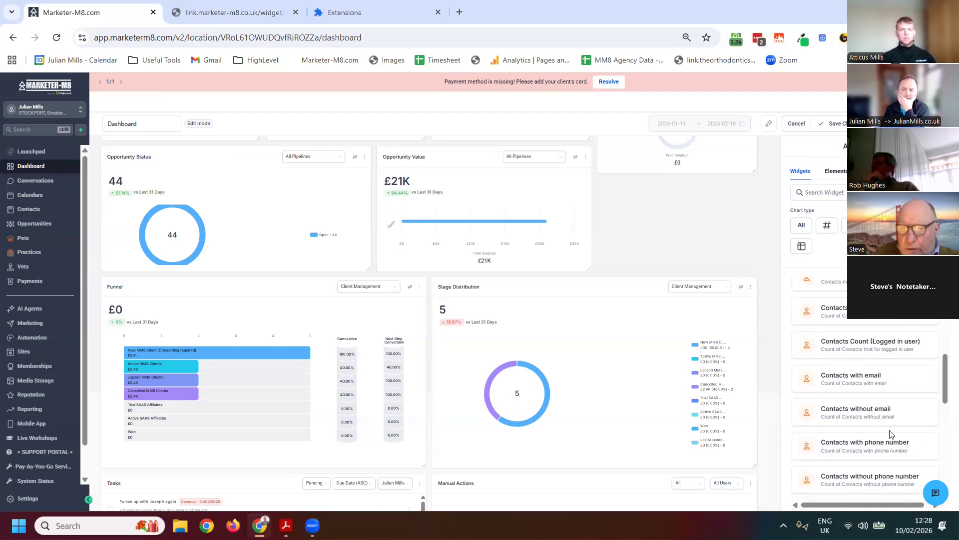
scroll(882, 420, down, 2)
scroll(859, 389, down, 1)
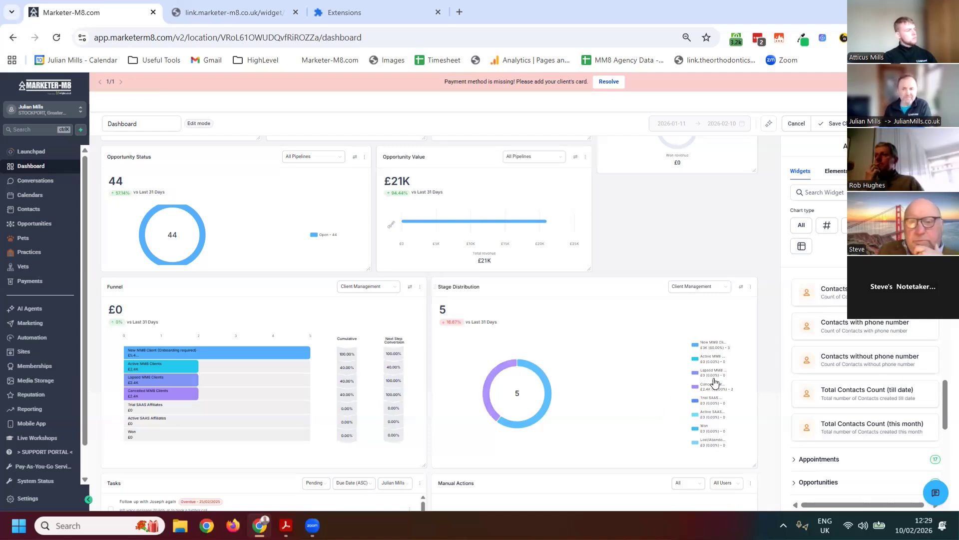
mouse_move(272, 373)
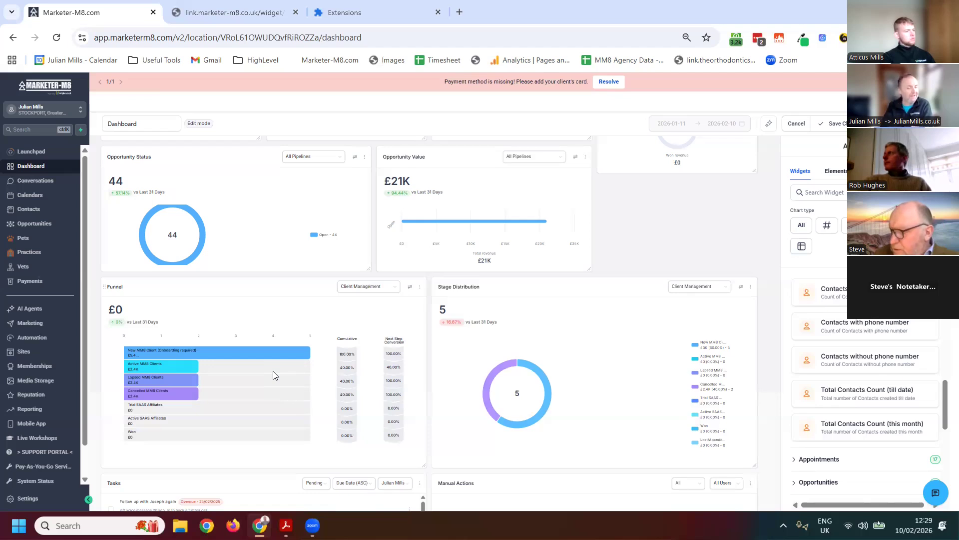
Search Google for "ask by ryan levesque" in a new browser tab
click(460, 11)
click(394, 36)
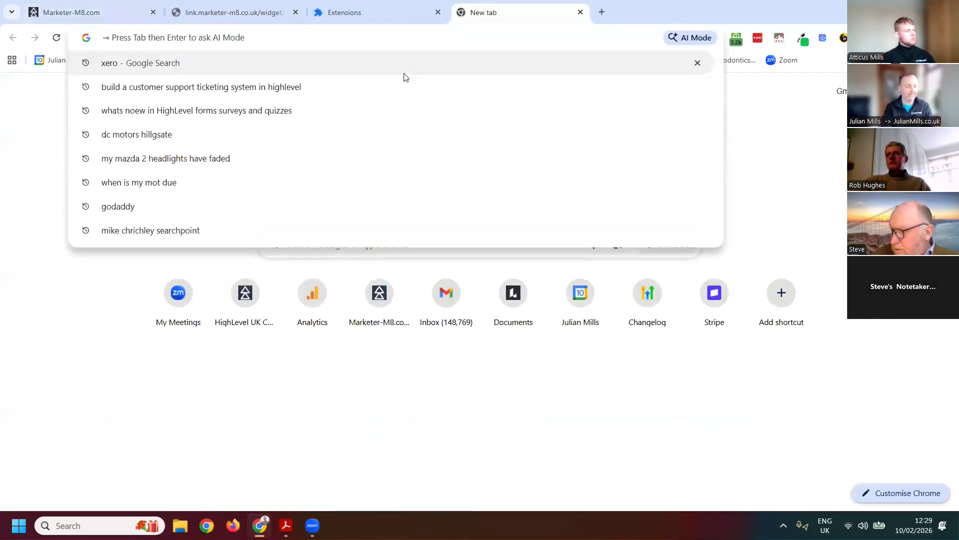
text(ask by )
text(ryan)
key(BackSpace)
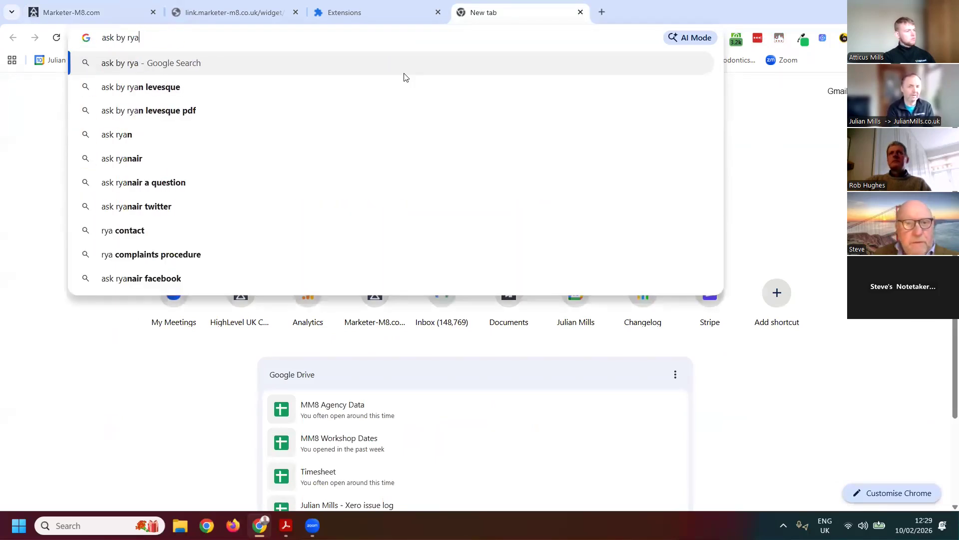
text(n)
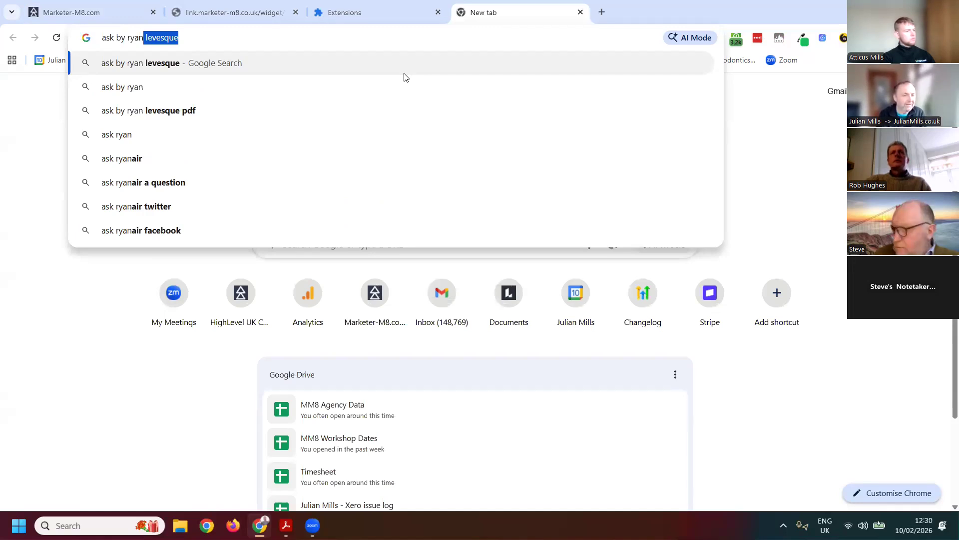
key(Return)
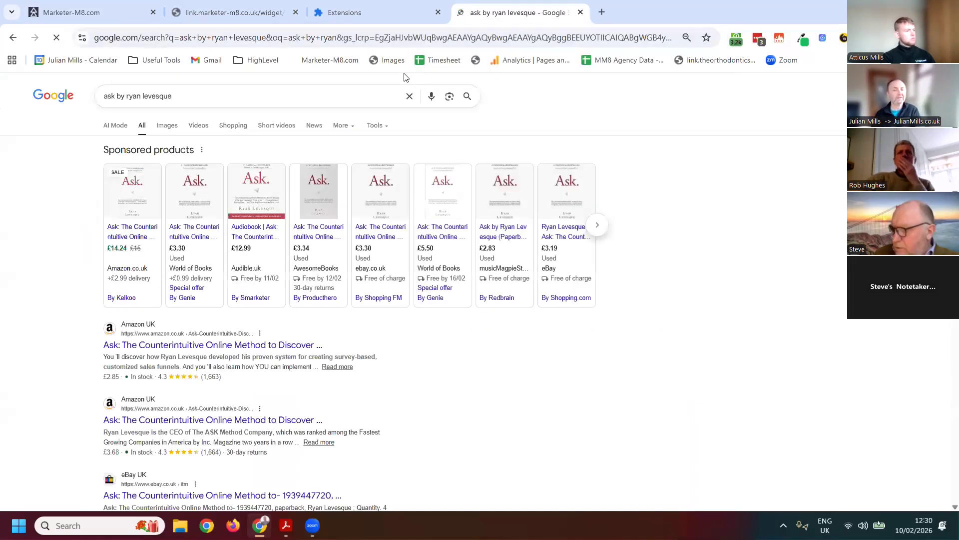
Open the AwesomeBooks listing for the Ask book, dismiss the shipping country and discount pop-ups, and view the book's details
click(330, 197)
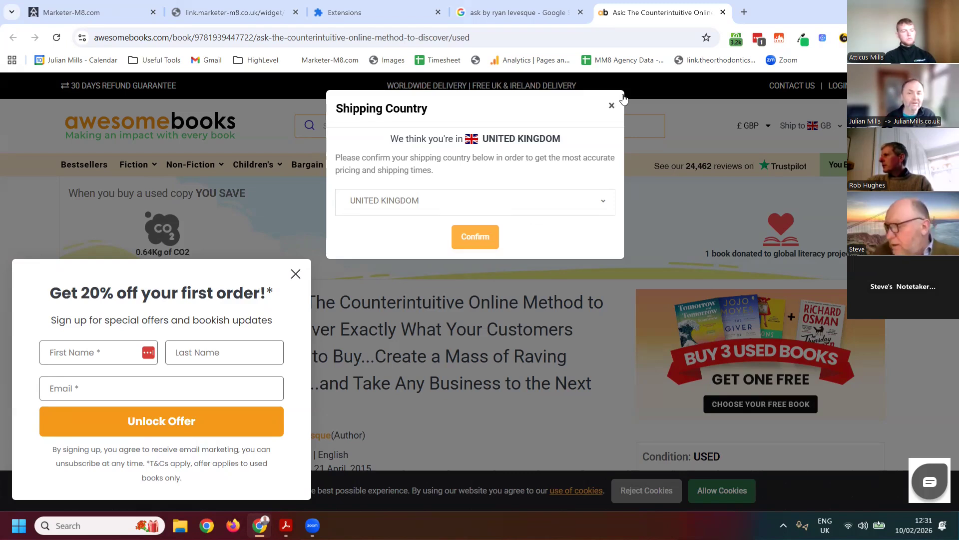
click(612, 105)
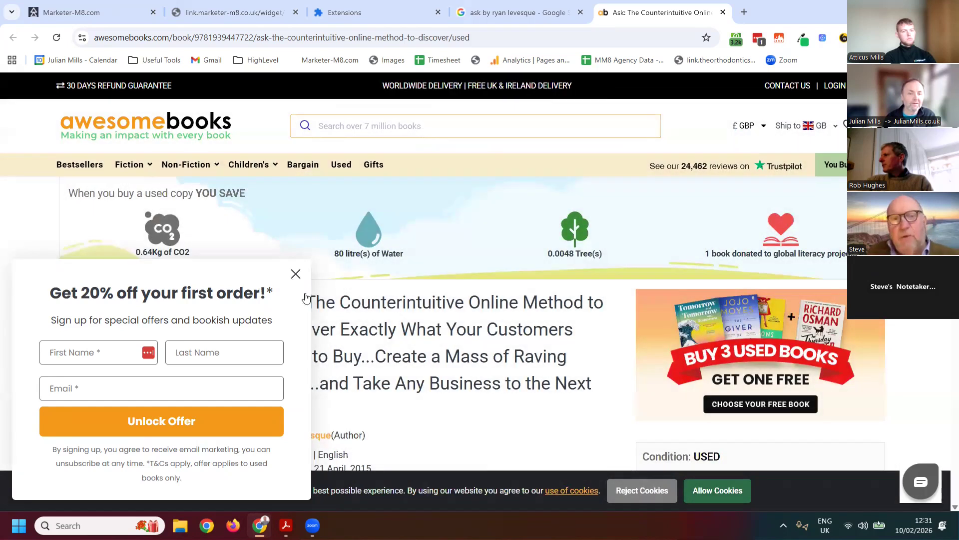
click(296, 275)
scroll(275, 303, down, 1)
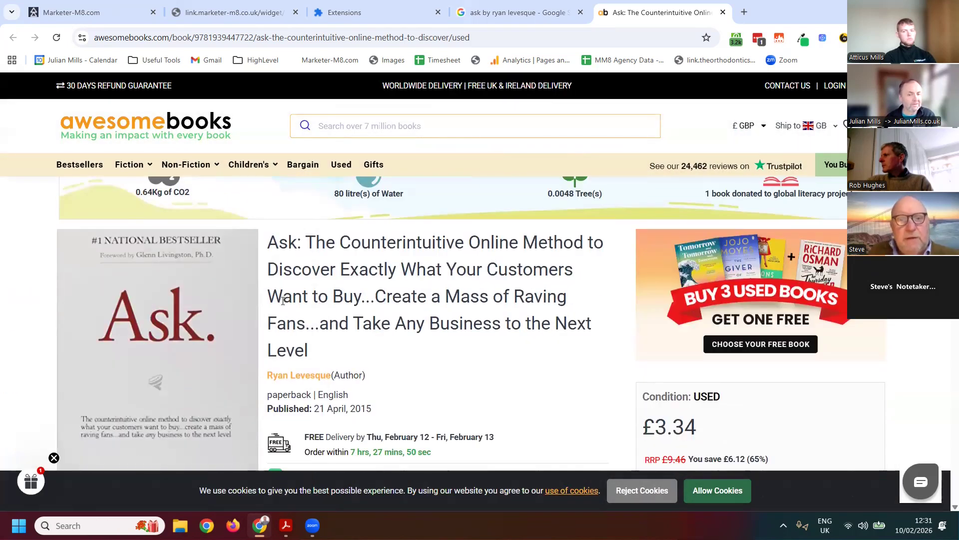
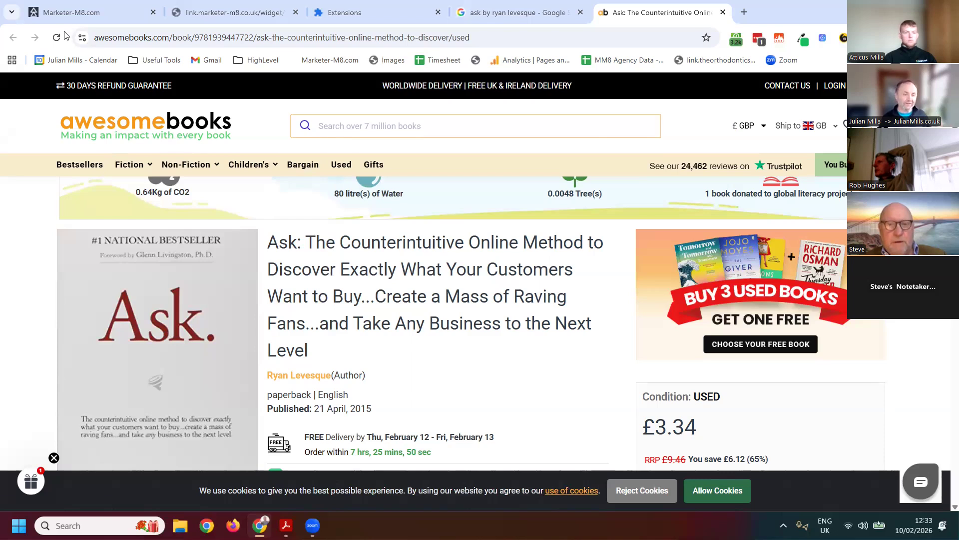
Return to the Marketer-M8 tab, leave the dashboard editor discarding its unsaved changes, and open the survey builder list under Sites
click(70, 13)
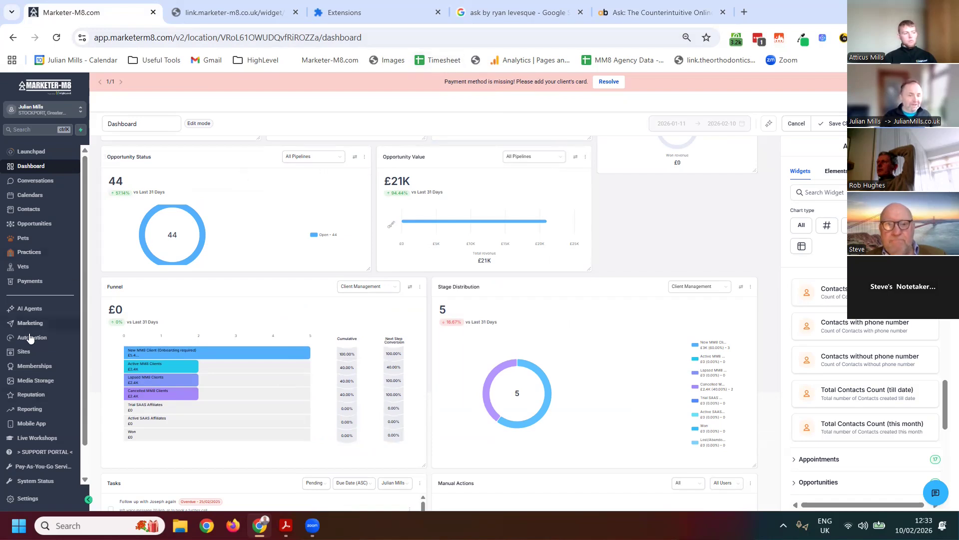
click(76, 351)
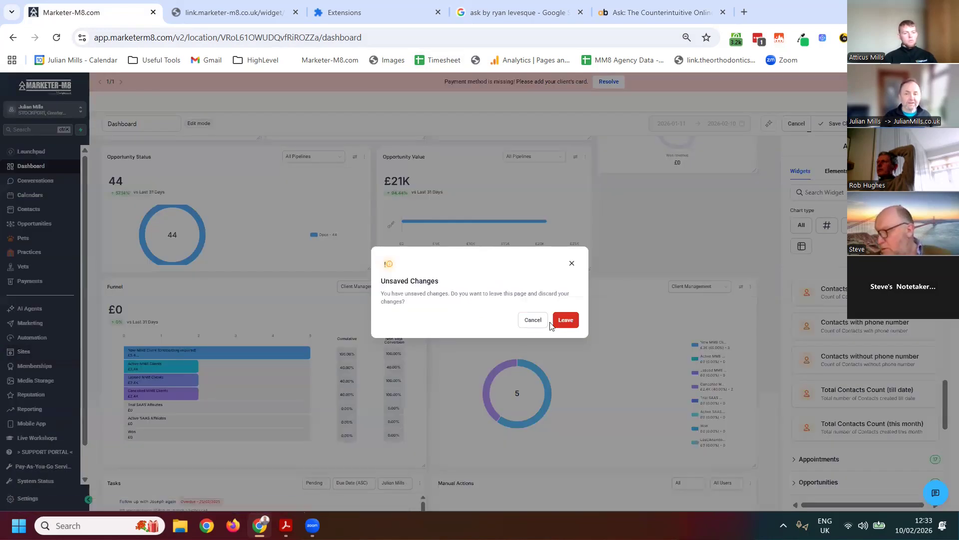
click(575, 316)
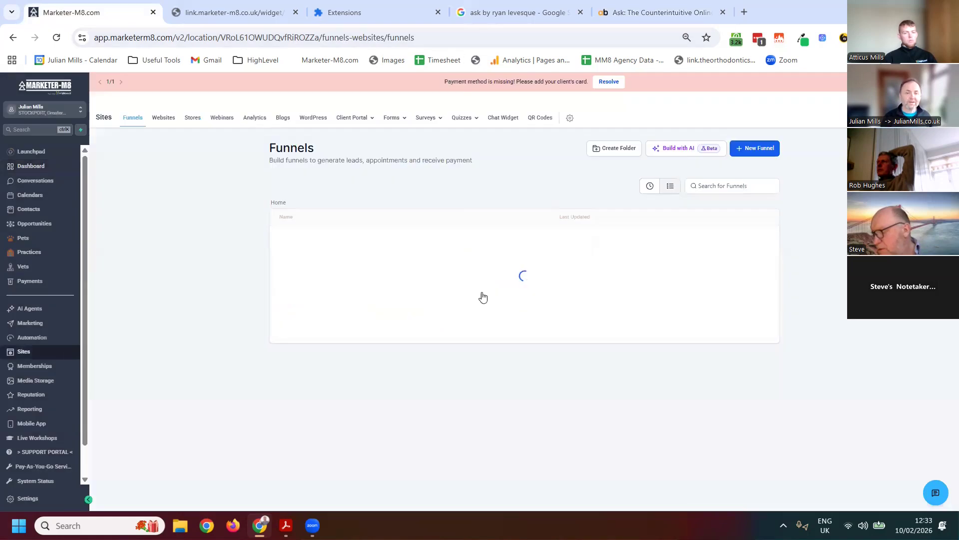
mouse_move(424, 119)
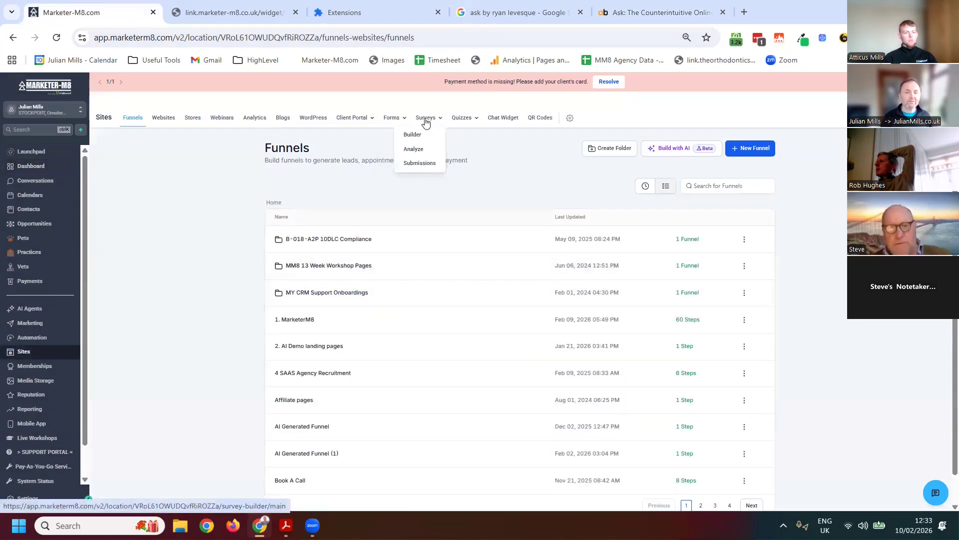
click(412, 136)
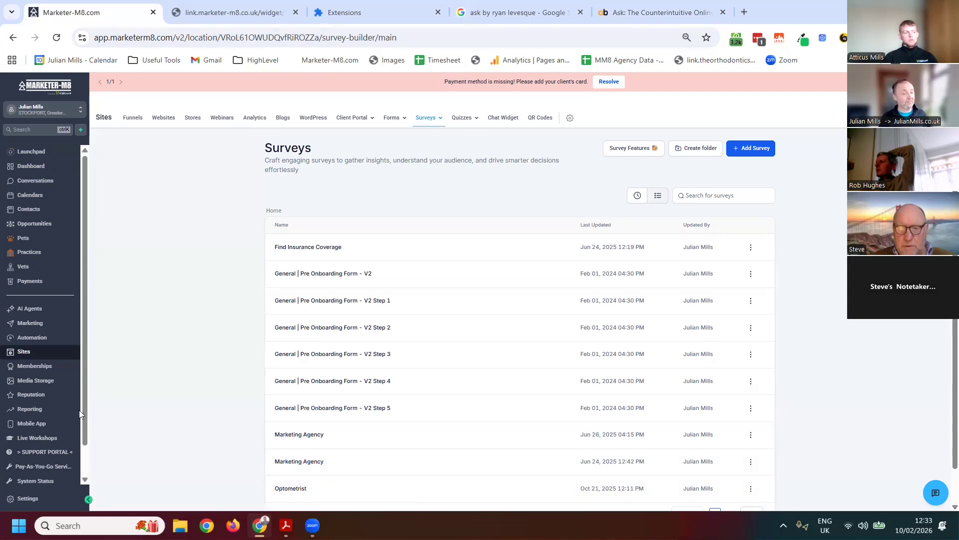
Create a new automation workflow from scratch and add a Survey Submitted trigger to it
click(31, 337)
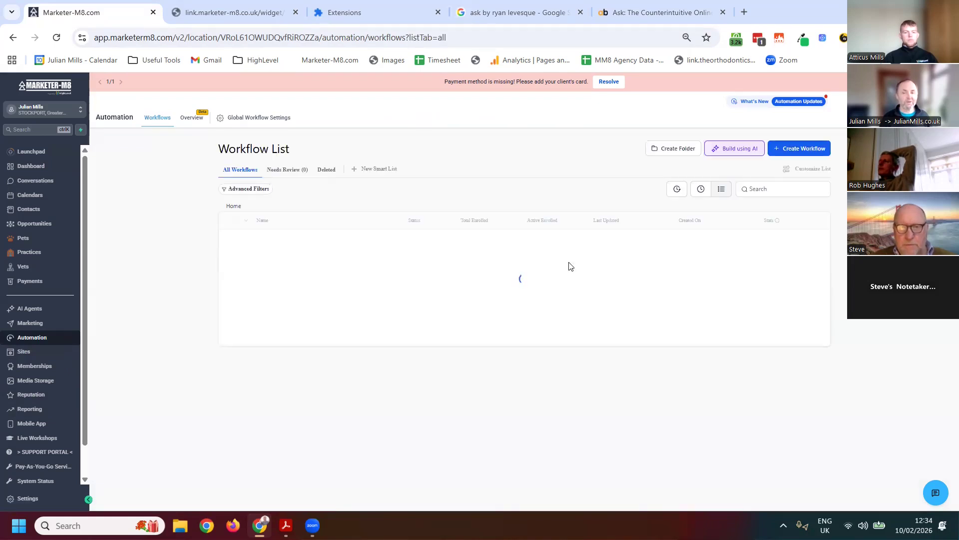
click(795, 147)
click(798, 170)
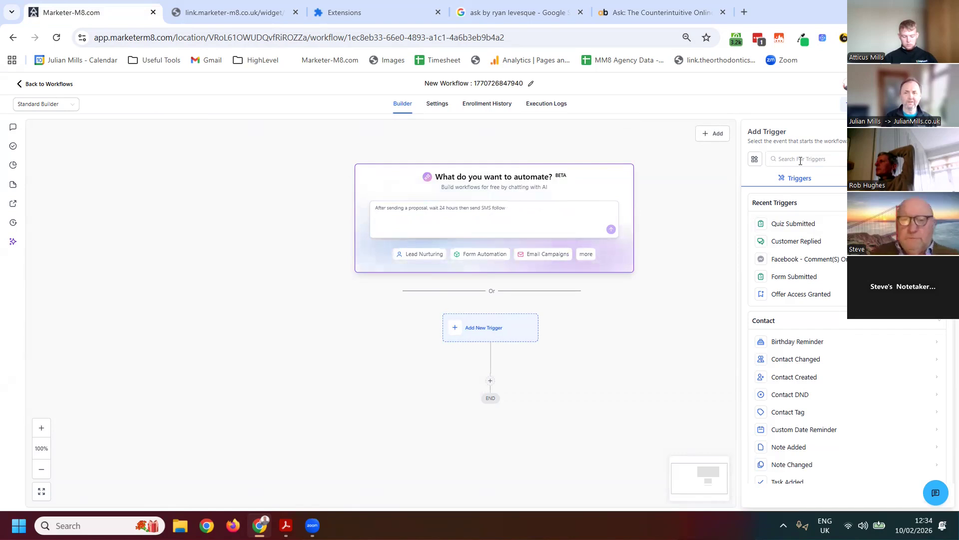
click(800, 159)
text(sur)
drag(797, 229, 519, 333)
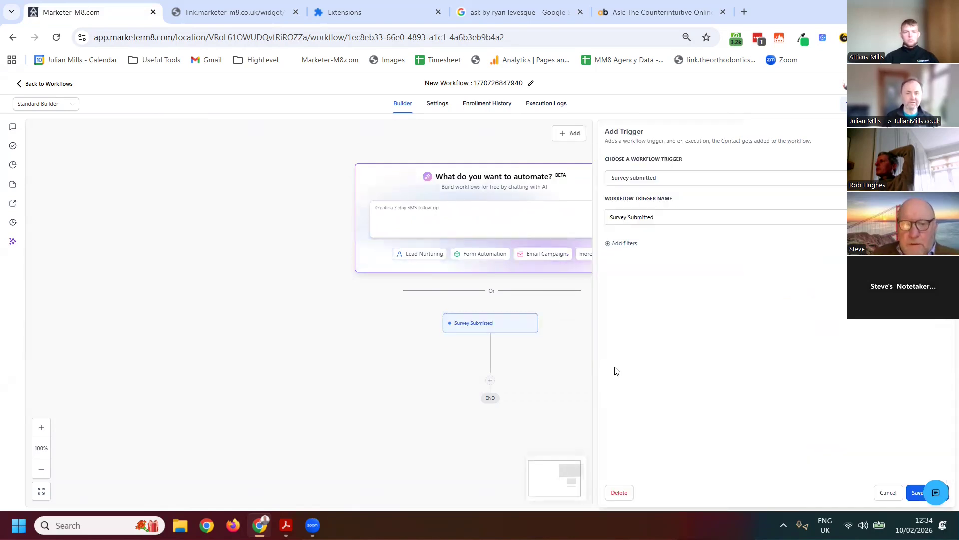
Add a filter to the trigger so that Survey is Marketing Agency
click(620, 245)
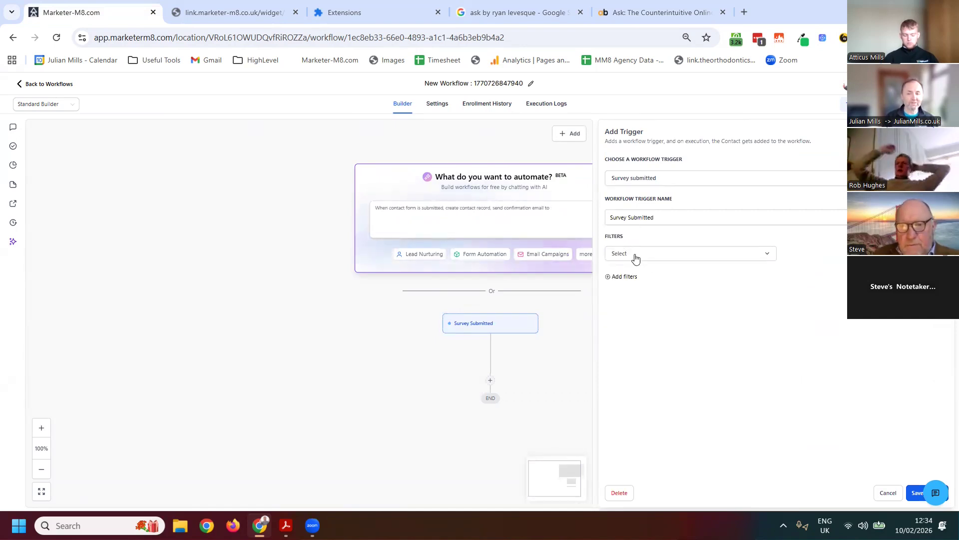
click(634, 256)
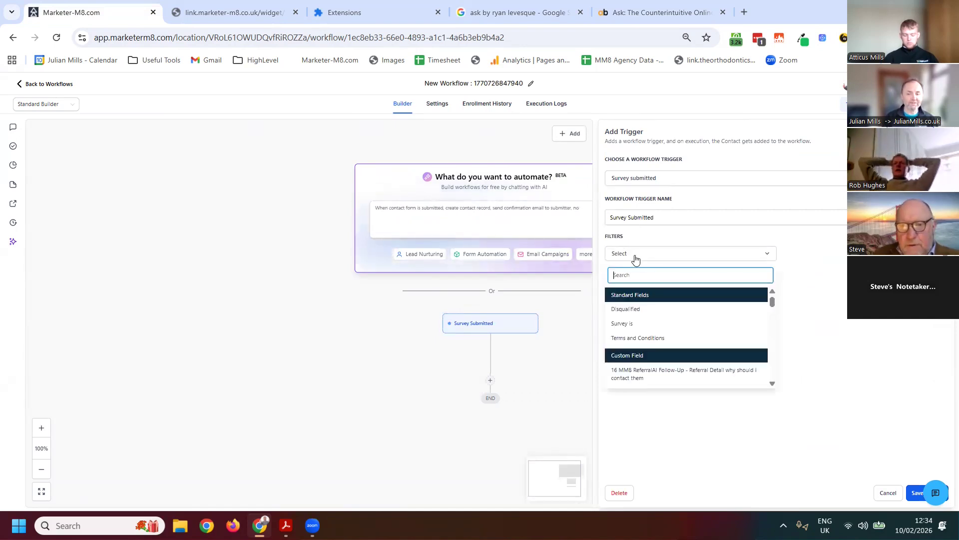
click(636, 324)
click(816, 262)
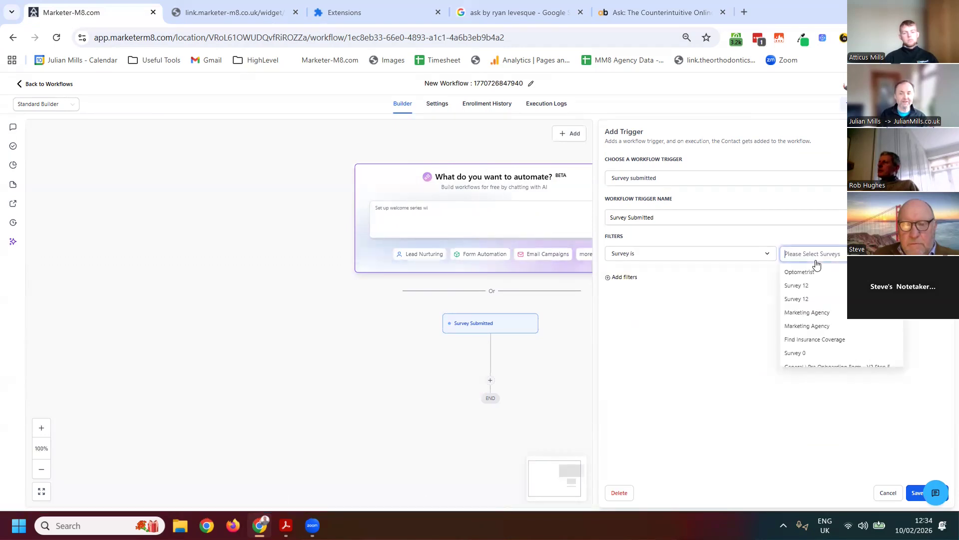
click(810, 315)
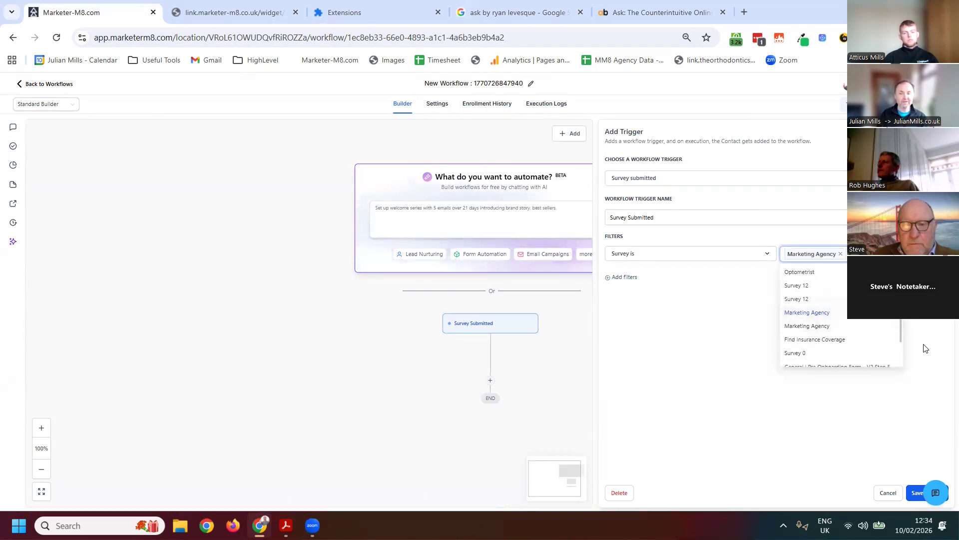
click(687, 293)
Add a Disqualified filter, choosing is true before settling on is false, and save the trigger
click(624, 278)
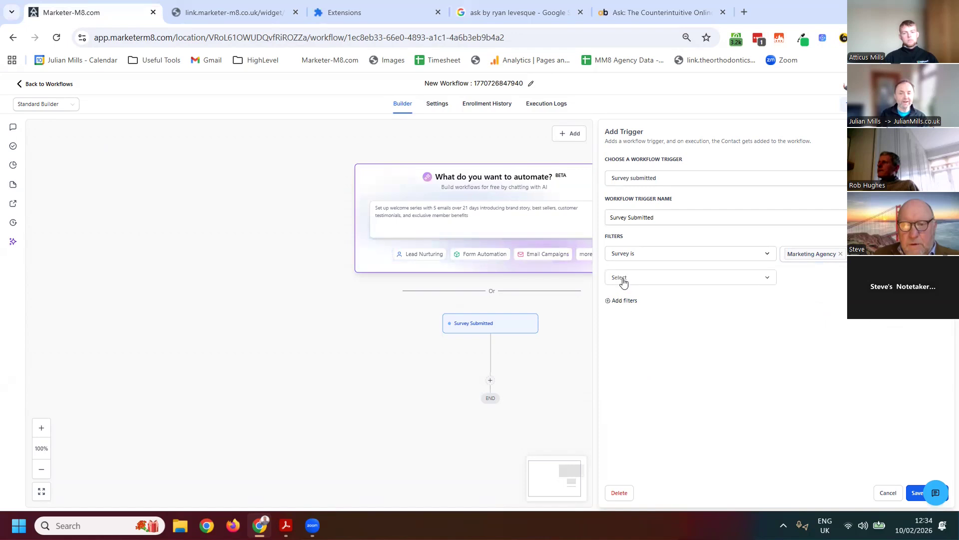
click(632, 281)
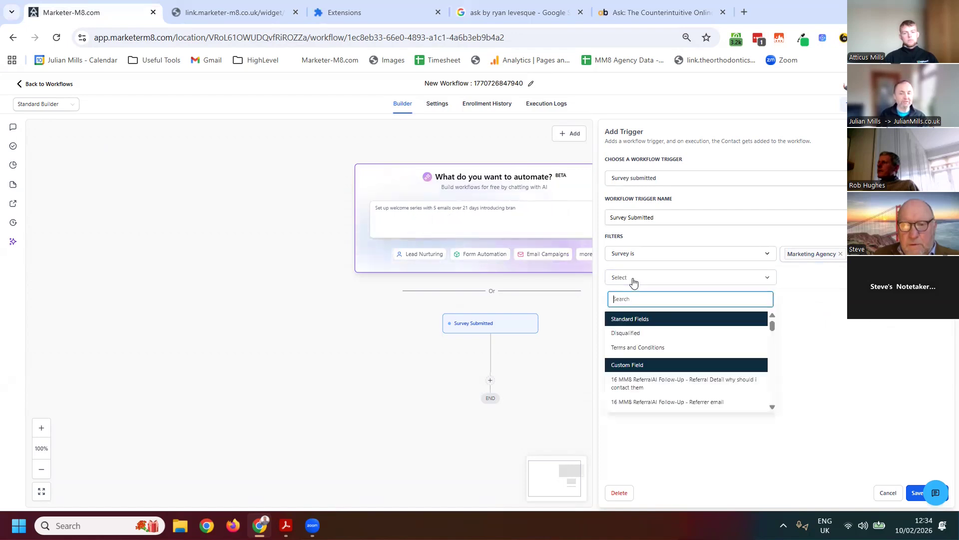
click(631, 334)
click(808, 278)
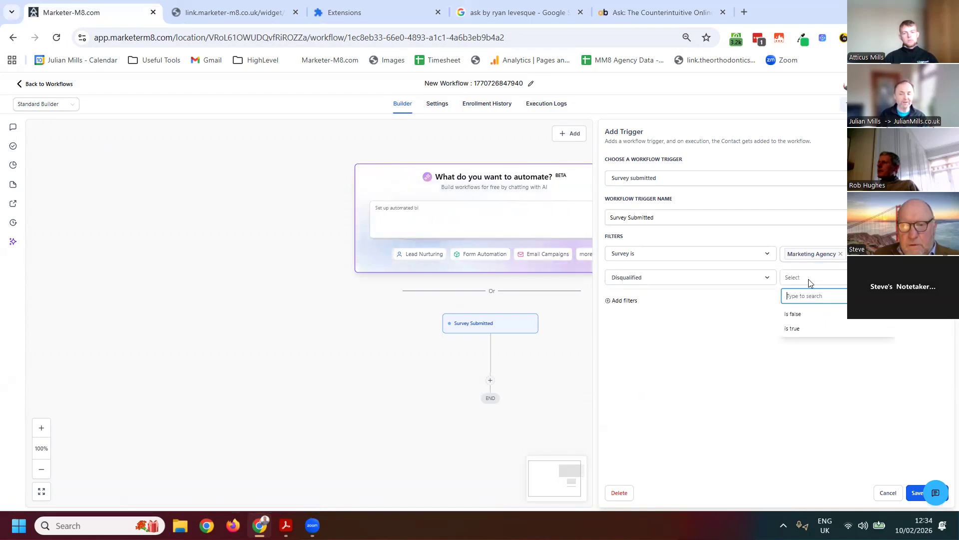
click(795, 329)
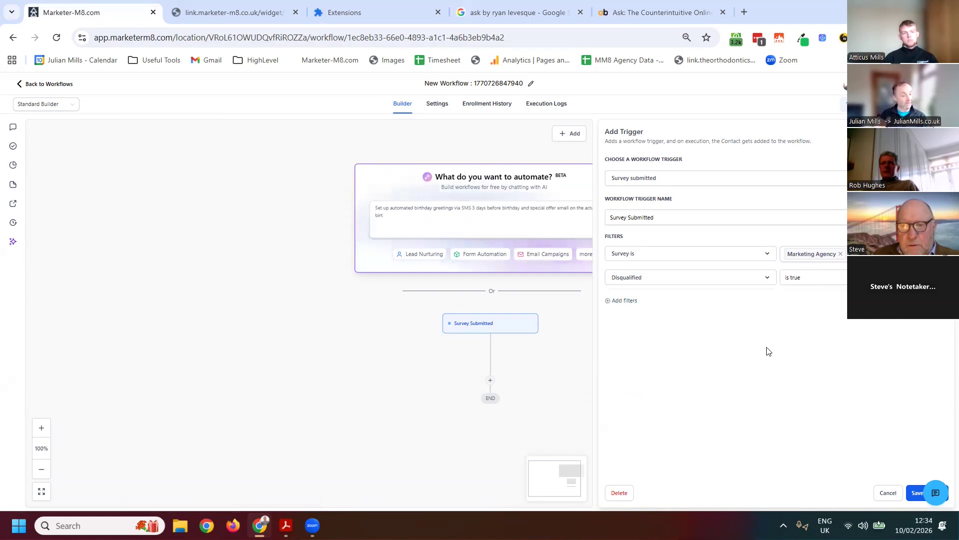
click(809, 279)
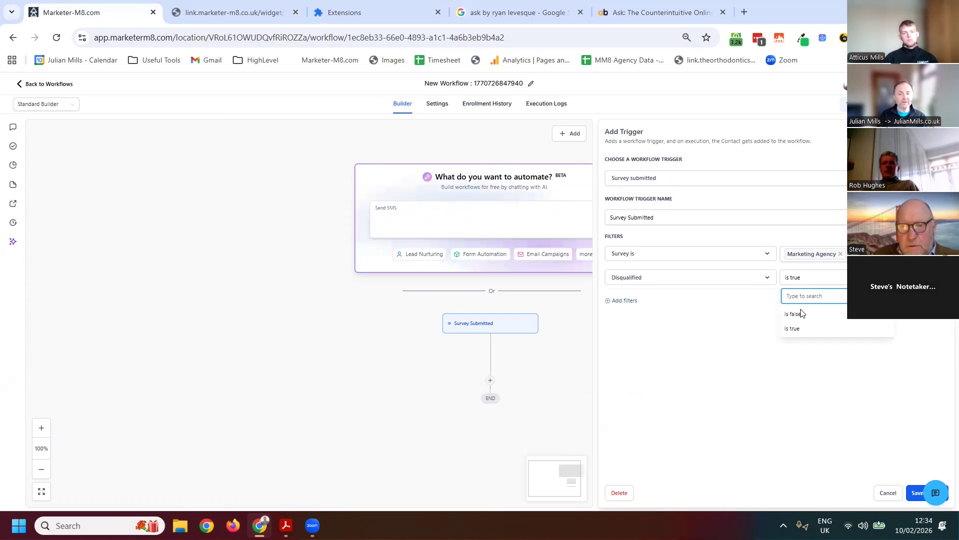
click(799, 314)
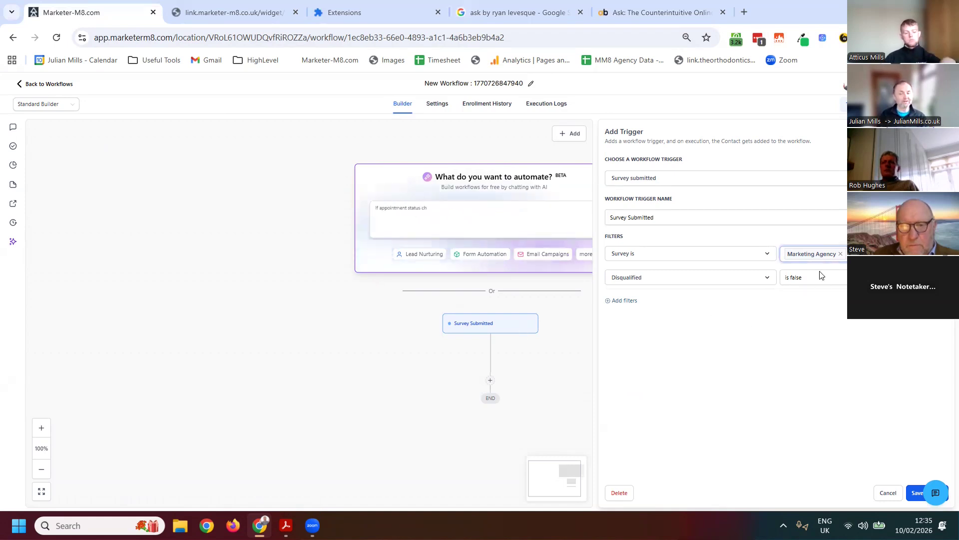
click(916, 494)
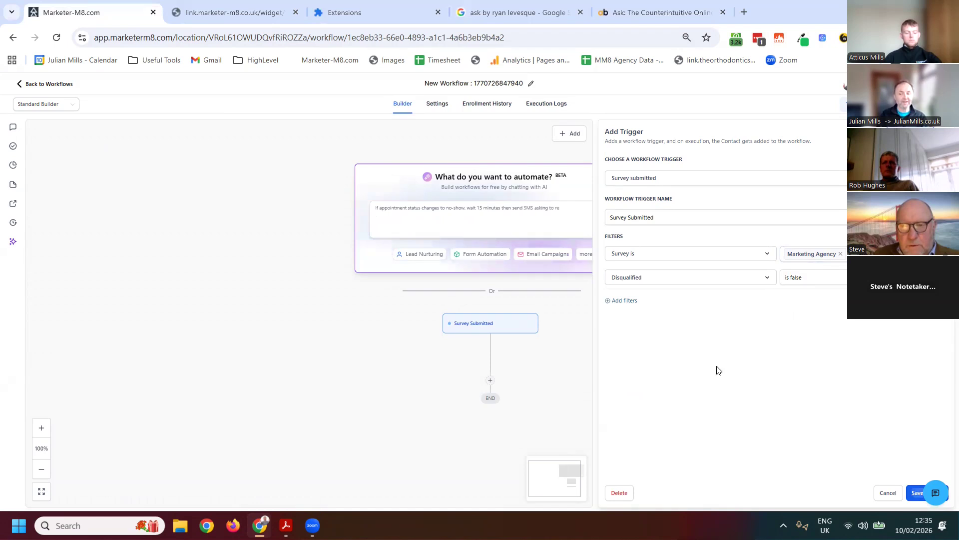
Search the workflow actions for "google", try adding the Google Sheets action after the trigger, and back out of it
click(490, 383)
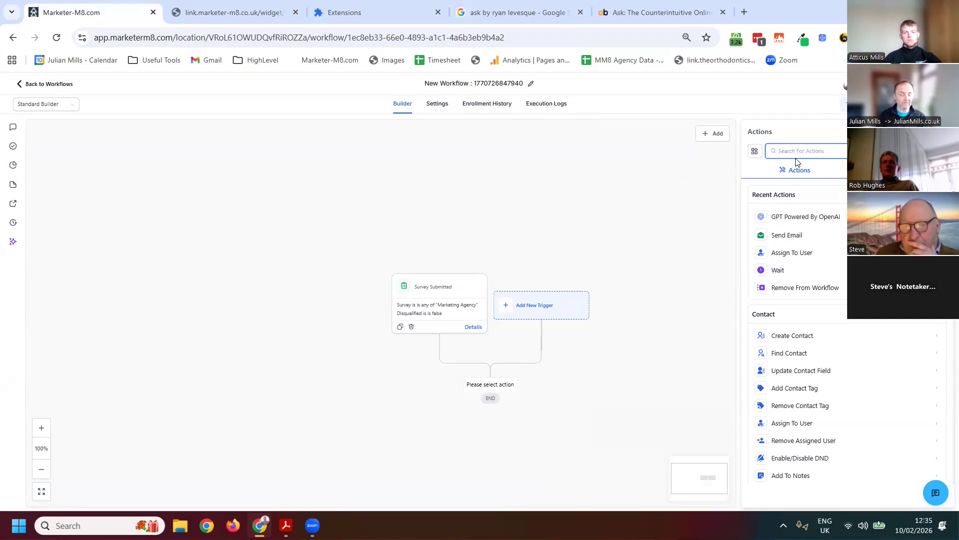
text(google)
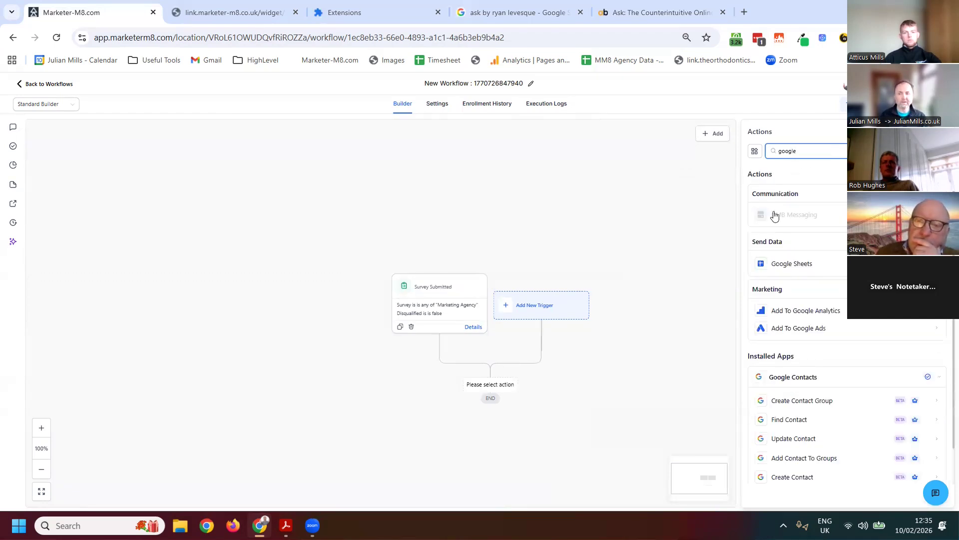
drag(788, 265, 495, 392)
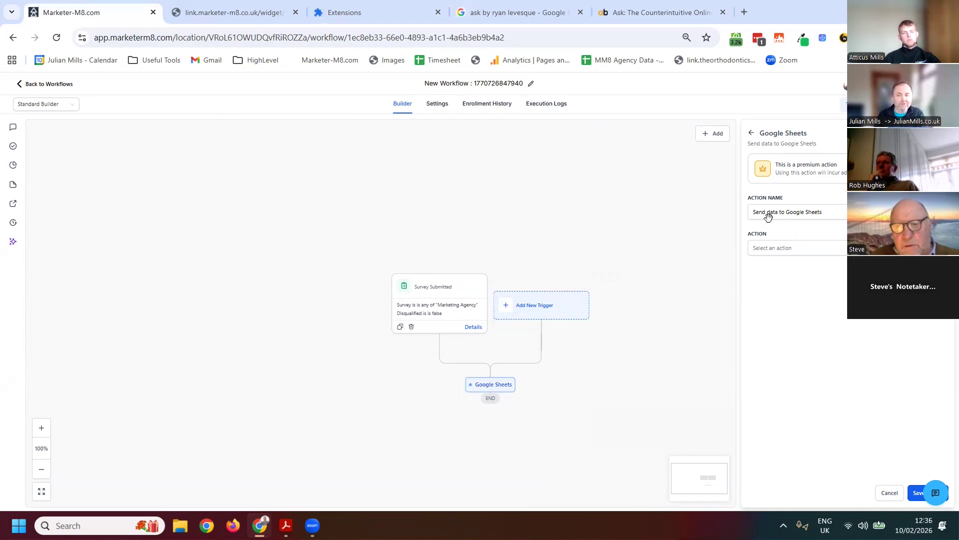
click(750, 136)
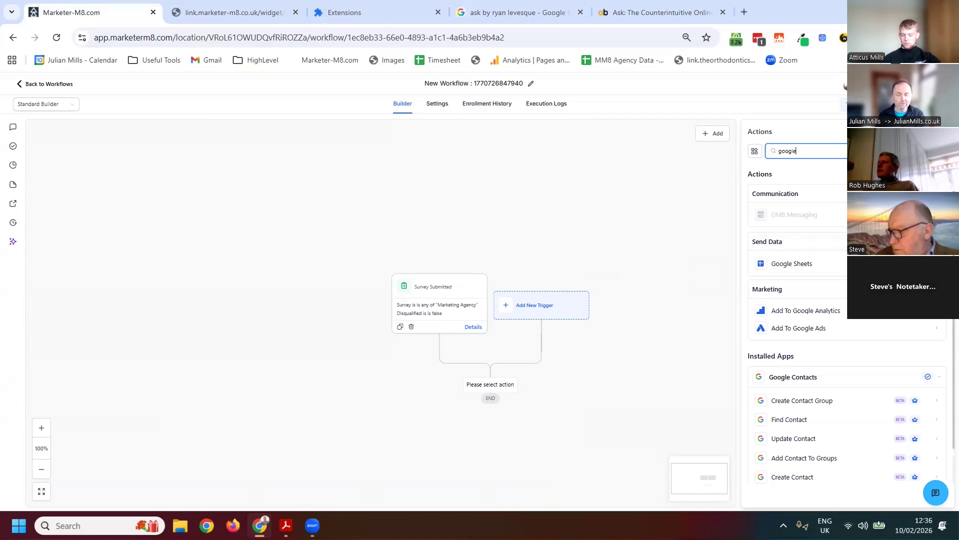
Replace the action search with "excel" to look for an Excel integration, and clear the search
key(BackSpace)
key(BackSpace)
key(BackSpace)
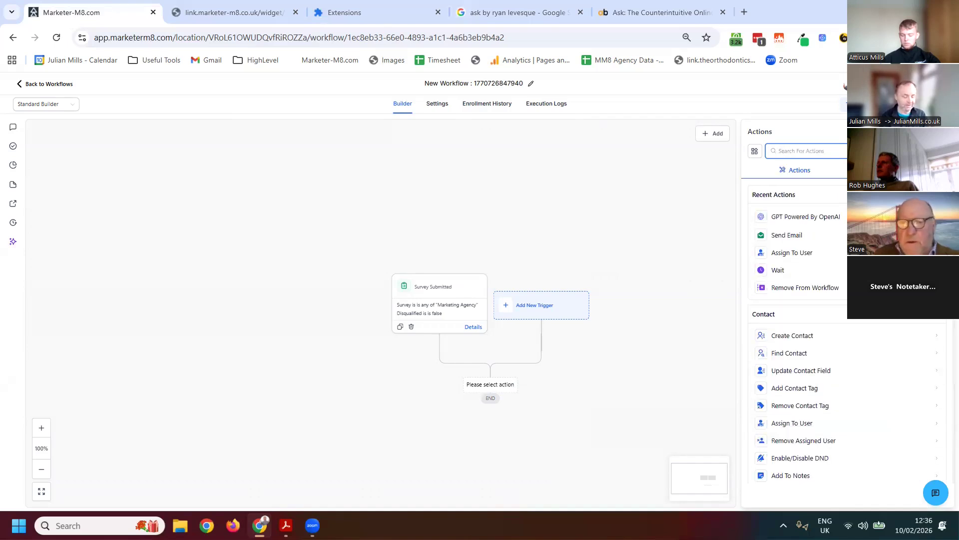
text(excel)
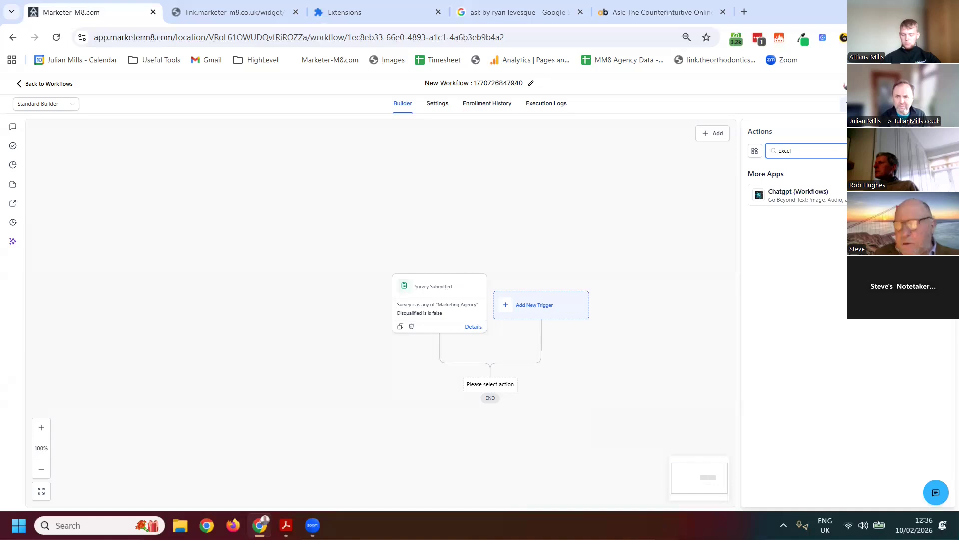
key(BackSpace)
key(BackSpace)
key(BackSpace)
key(BackSpace)
key(BackSpace)
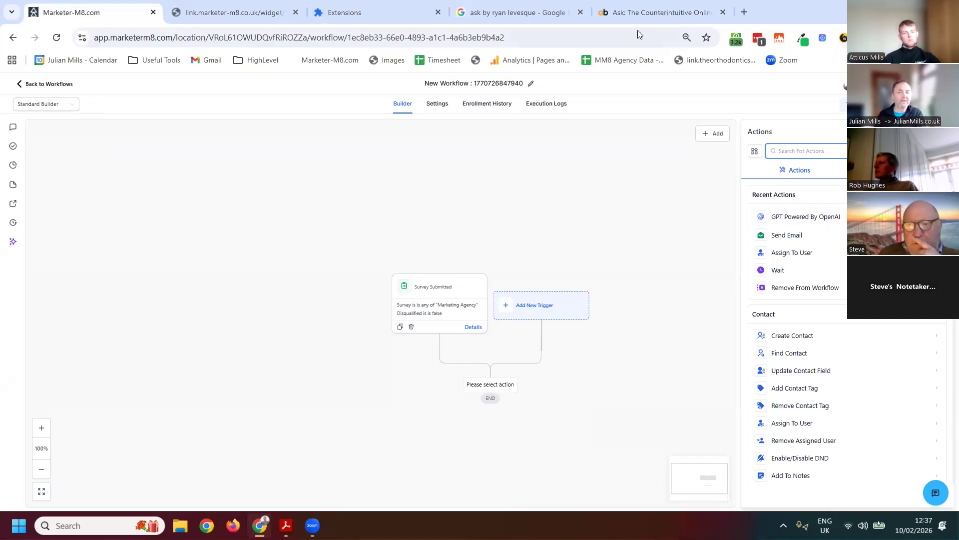
Load the presenter's HighLevel consultant website in the book listing's tab and find the MarketerM8 assessment embedded on its homepage
click(659, 13)
click(293, 44)
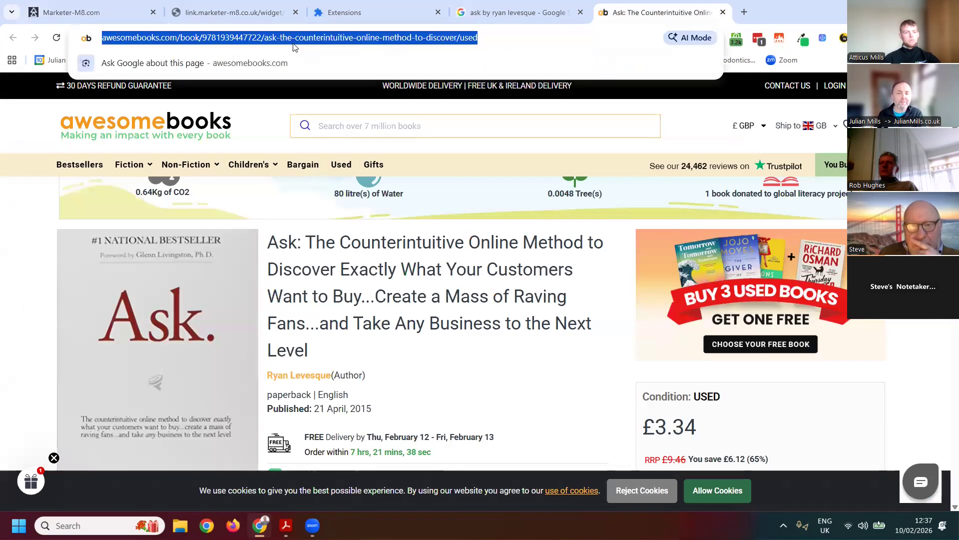
text(ju)
key(Return)
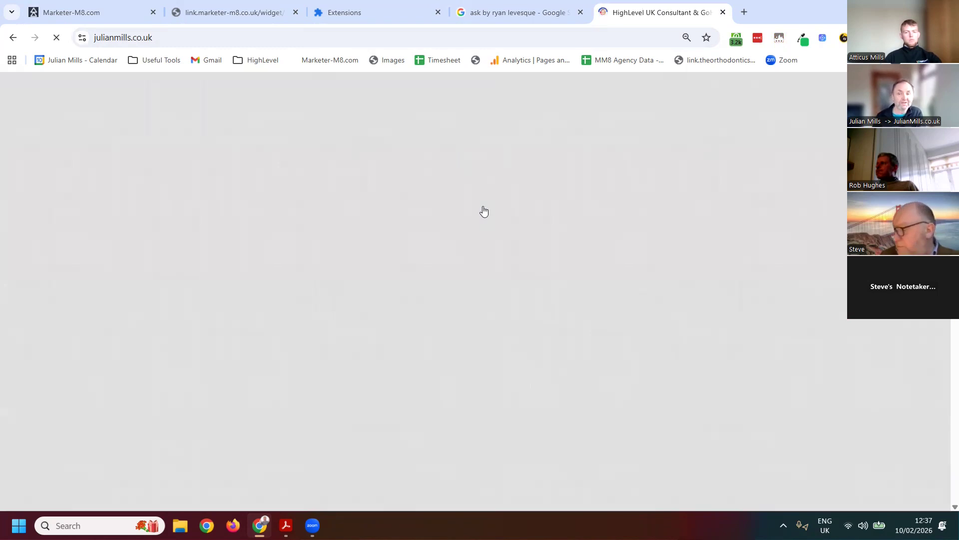
scroll(480, 200, down, 13)
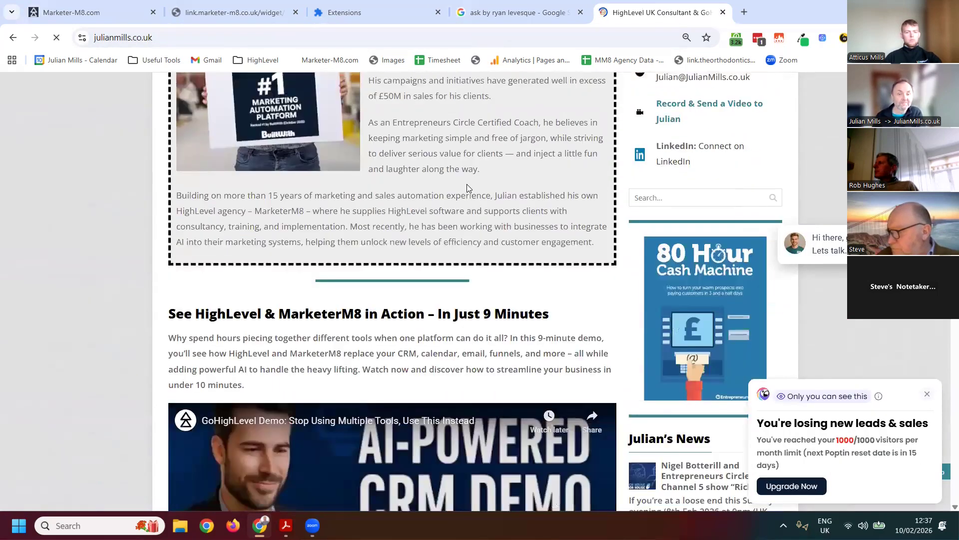
scroll(467, 184, down, 15)
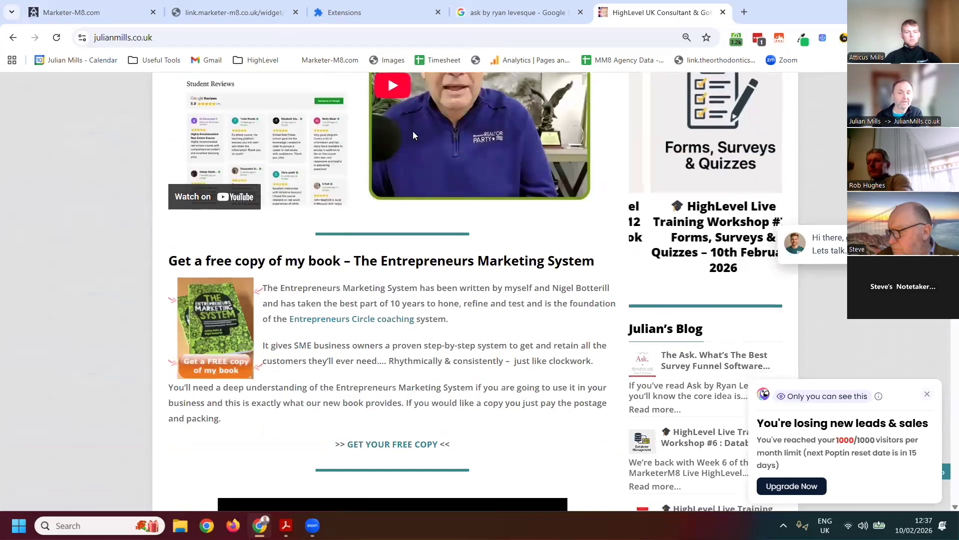
scroll(417, 133, down, 8)
scroll(419, 134, up, 1)
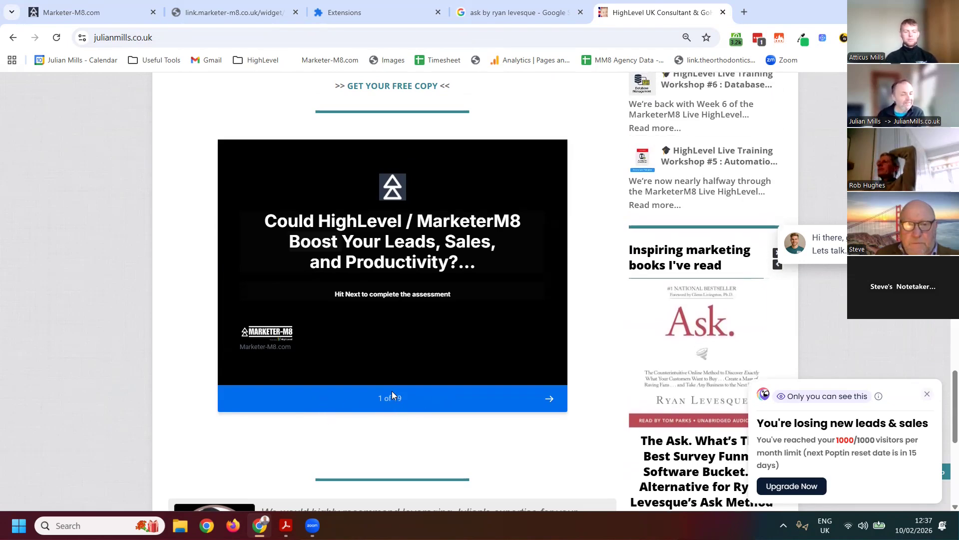
Start the assessment, answering I'm still in the planning stage, Fewer than 200 contacts, Just me for staff, and No sales yet for turnover
click(548, 401)
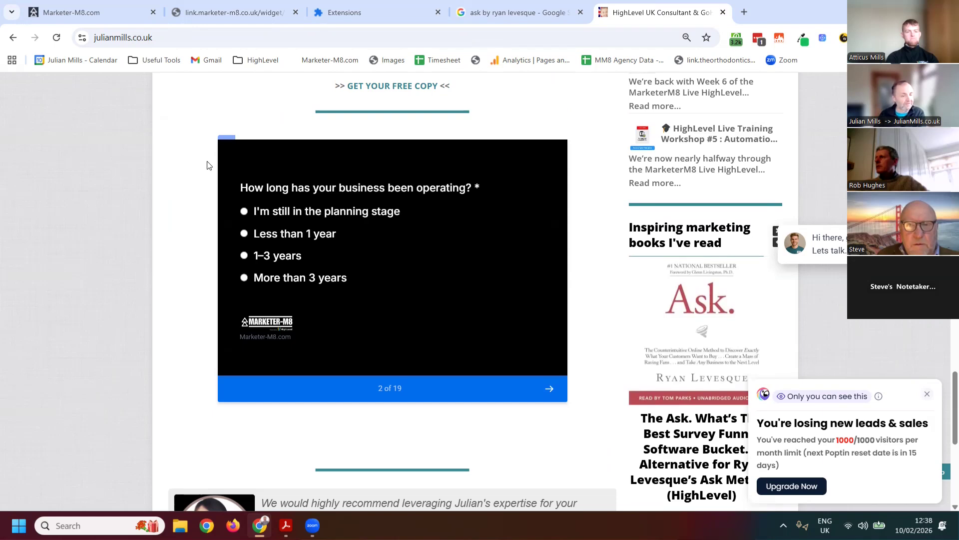
click(245, 211)
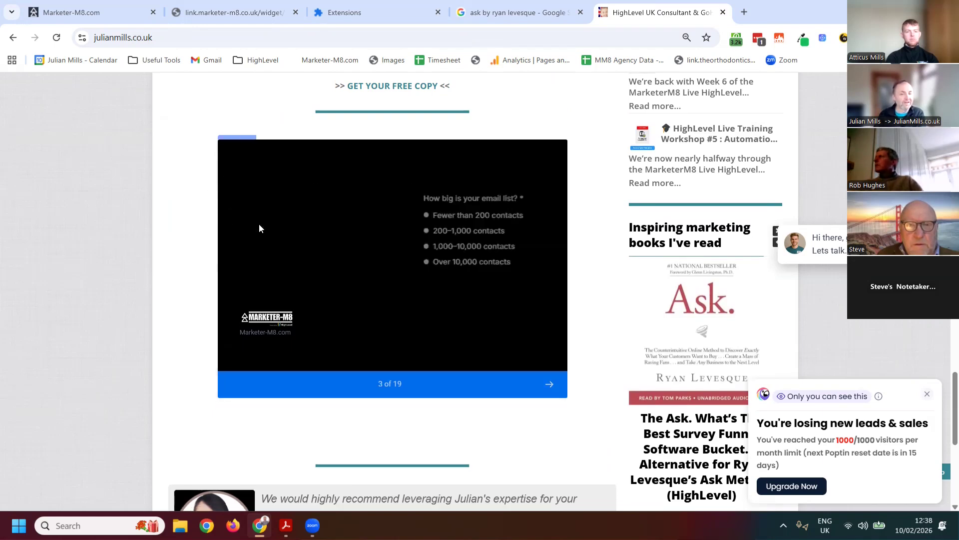
click(244, 208)
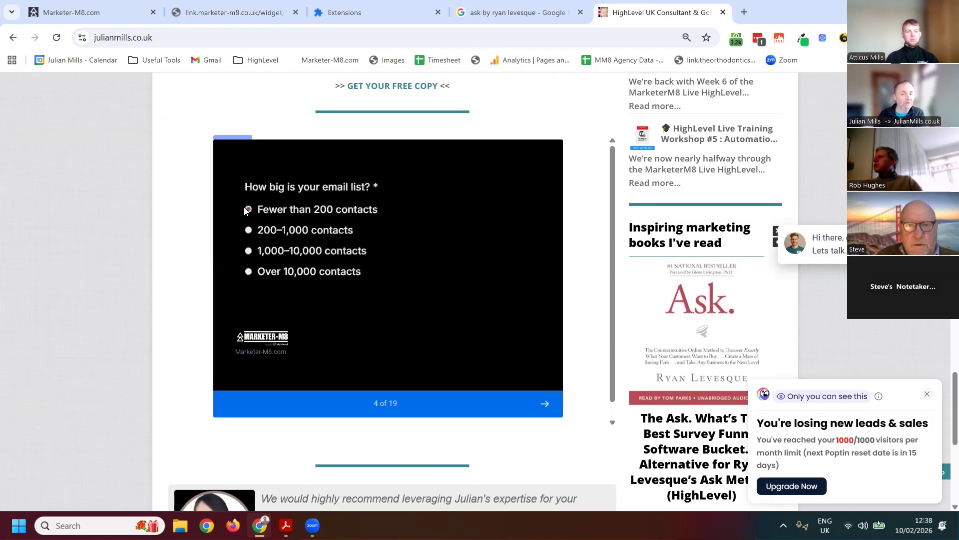
click(245, 227)
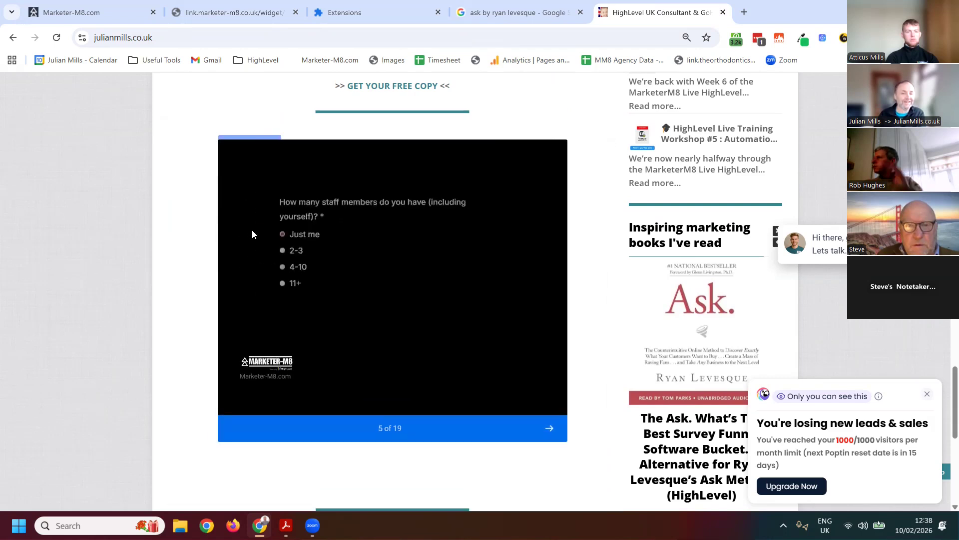
click(244, 207)
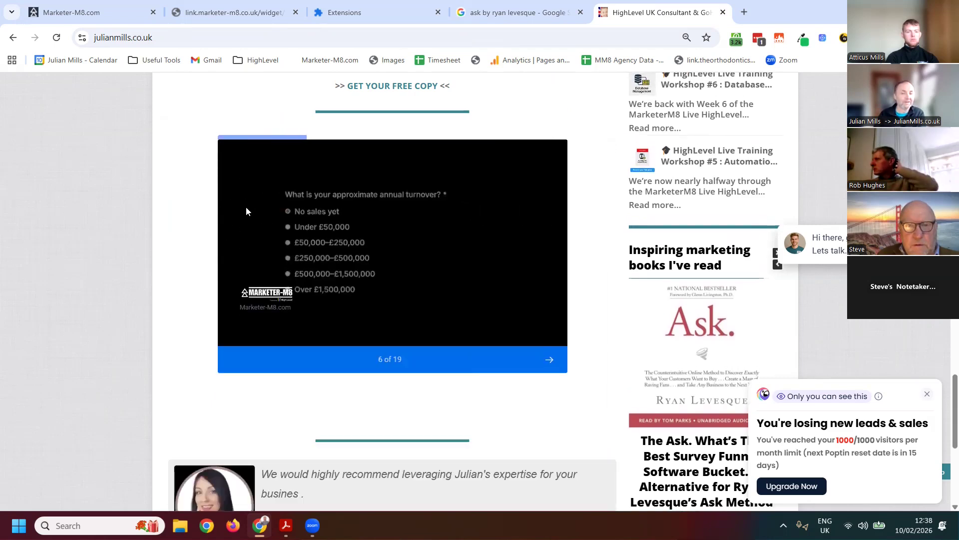
Answer Yes to the CRM Champion question, Not at all technical for skills, and None for current tools, and continue
click(245, 228)
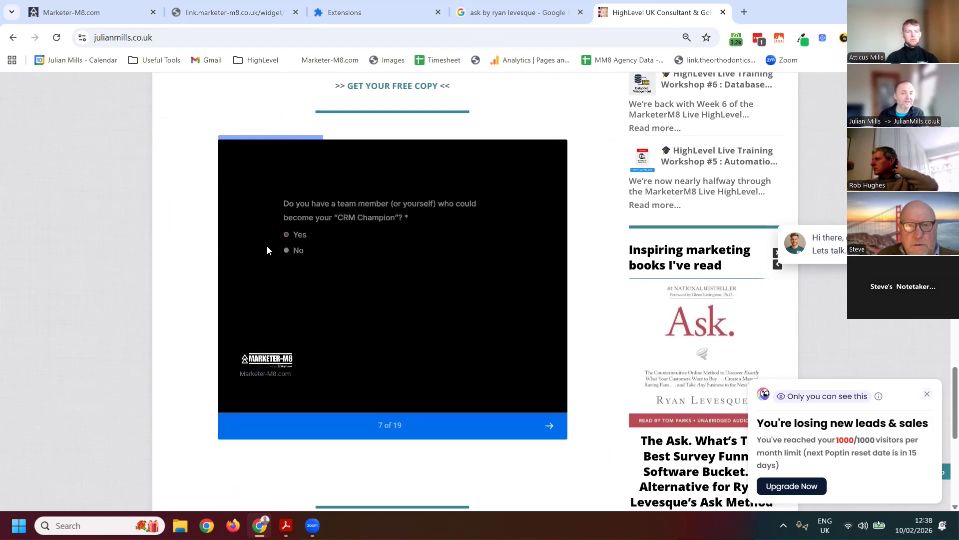
click(244, 227)
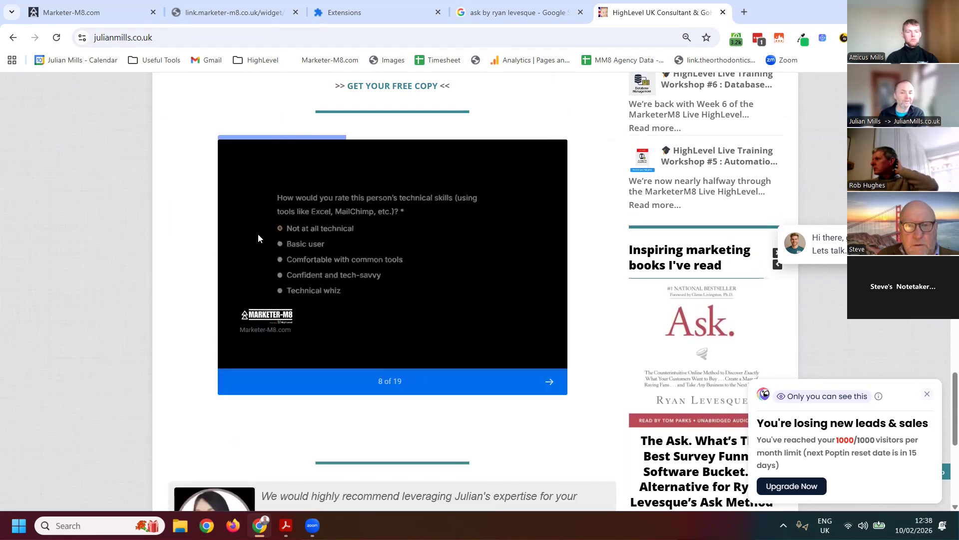
click(244, 228)
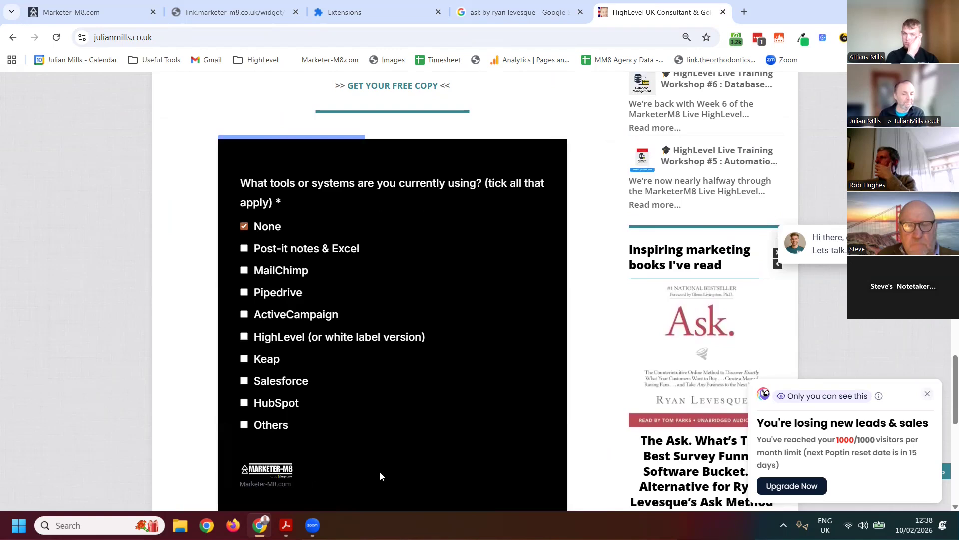
scroll(380, 475, down, 3)
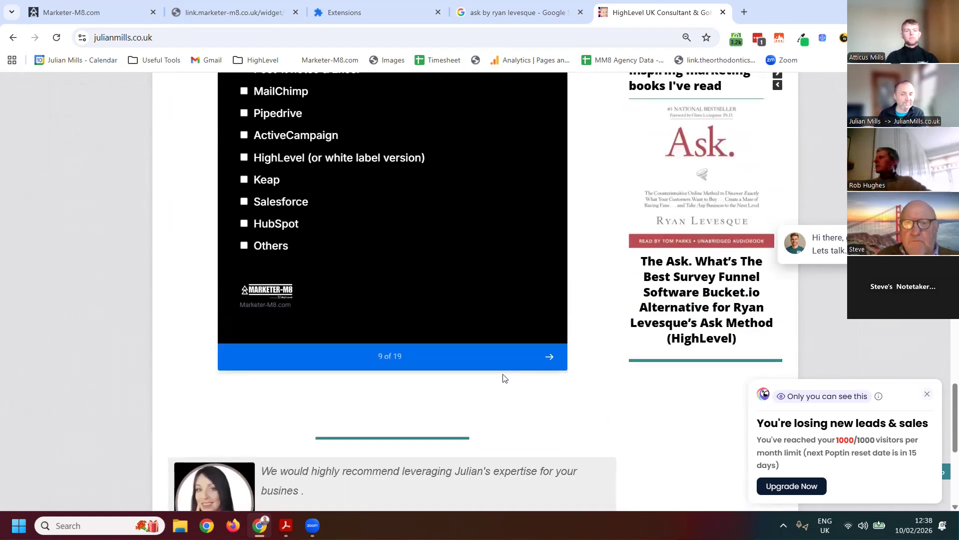
click(555, 358)
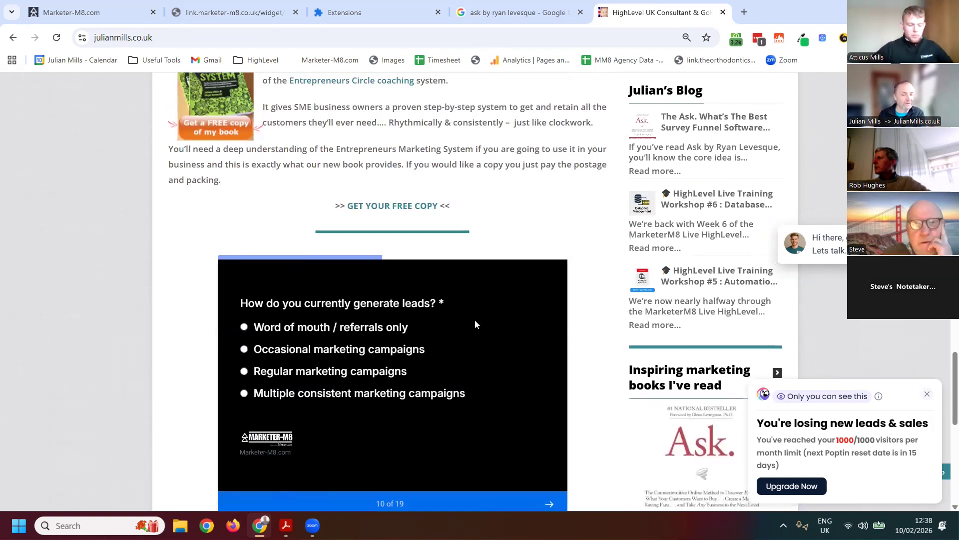
Answer Yes to having an organised sales process and describe it as Some steps but not systemised and manual
click(550, 344)
scroll(386, 296, down, 4)
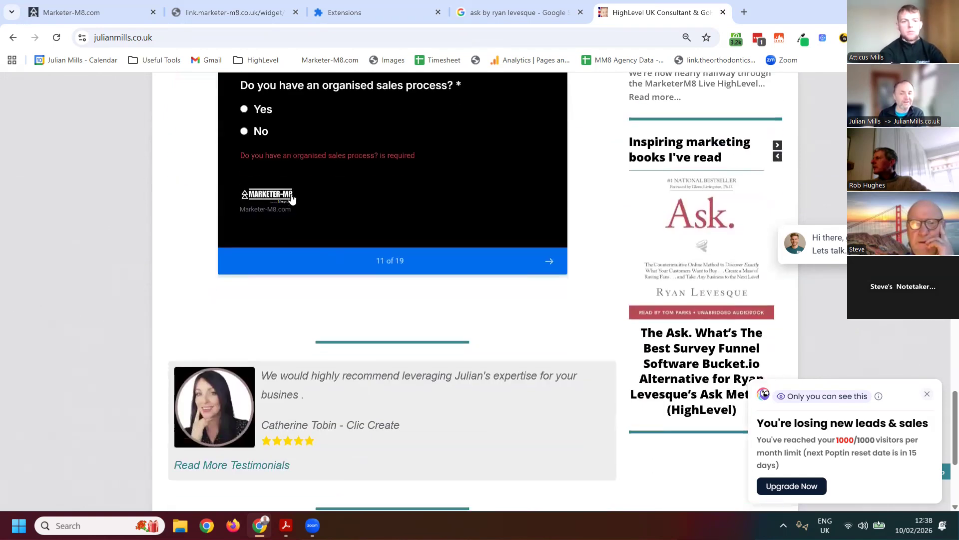
scroll(292, 199, up, 3)
click(246, 230)
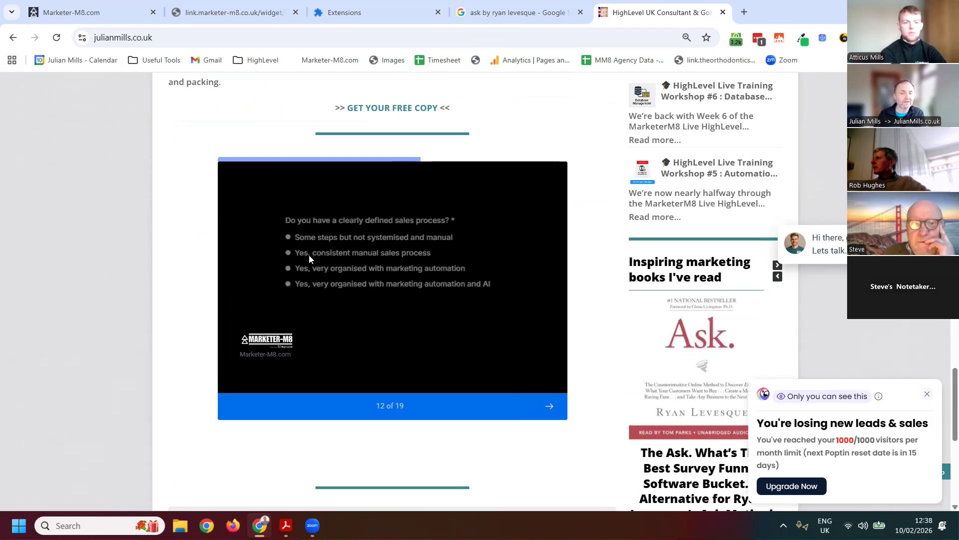
click(250, 229)
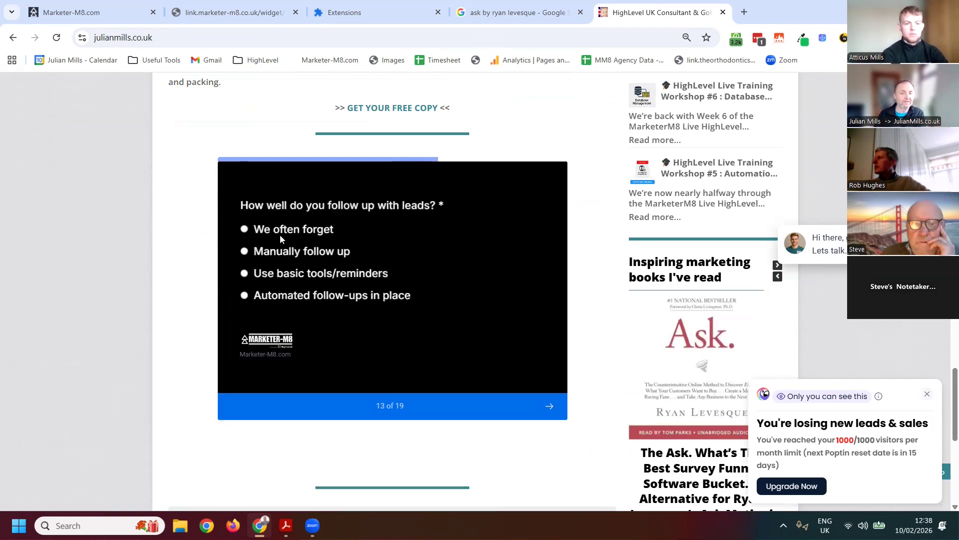
Answer We often forget for lead follow-up, Yes to staying in touch with customers, and Occasional emails/check-ins for how
click(254, 232)
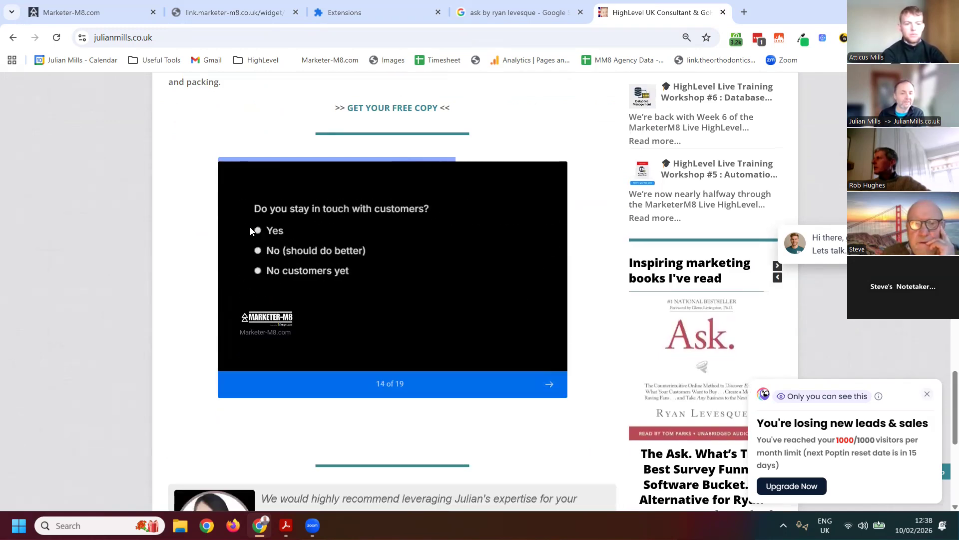
click(245, 230)
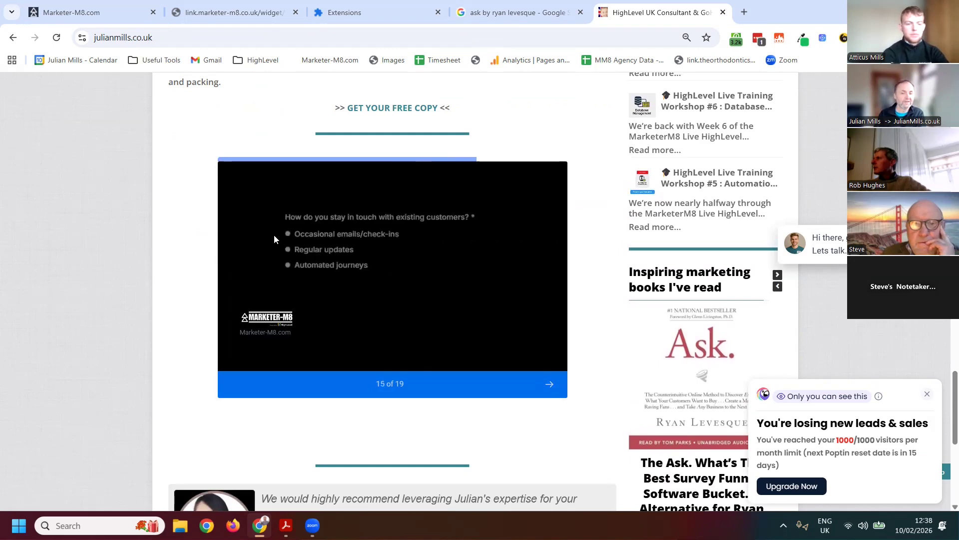
click(258, 235)
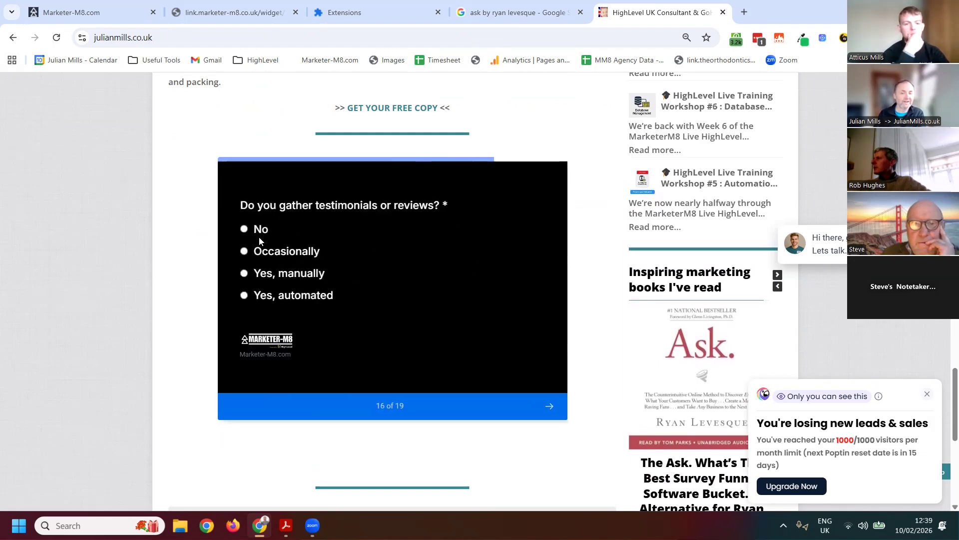
Answer No to gathering reviews, Get business started for goals, and Getting more leads and Converting more sales as priorities, and continue
click(245, 230)
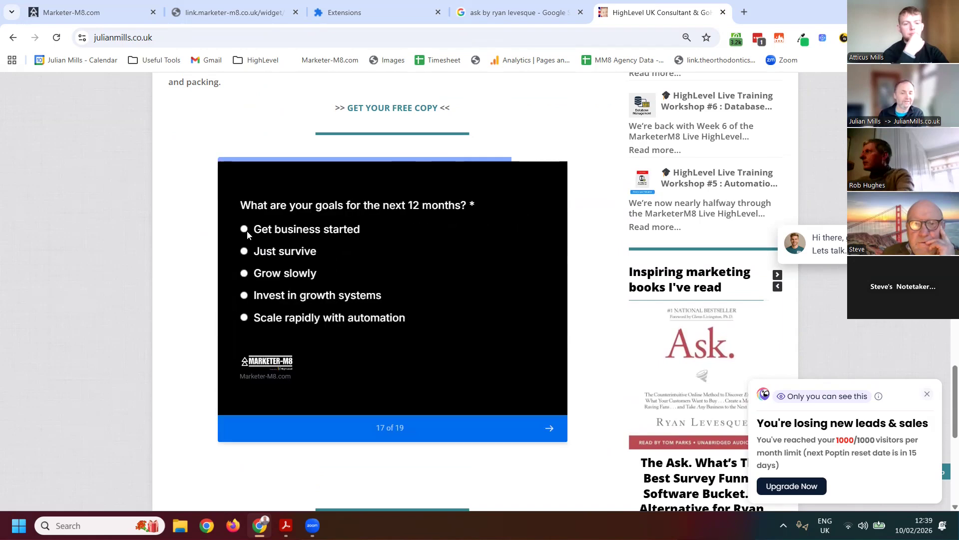
click(245, 230)
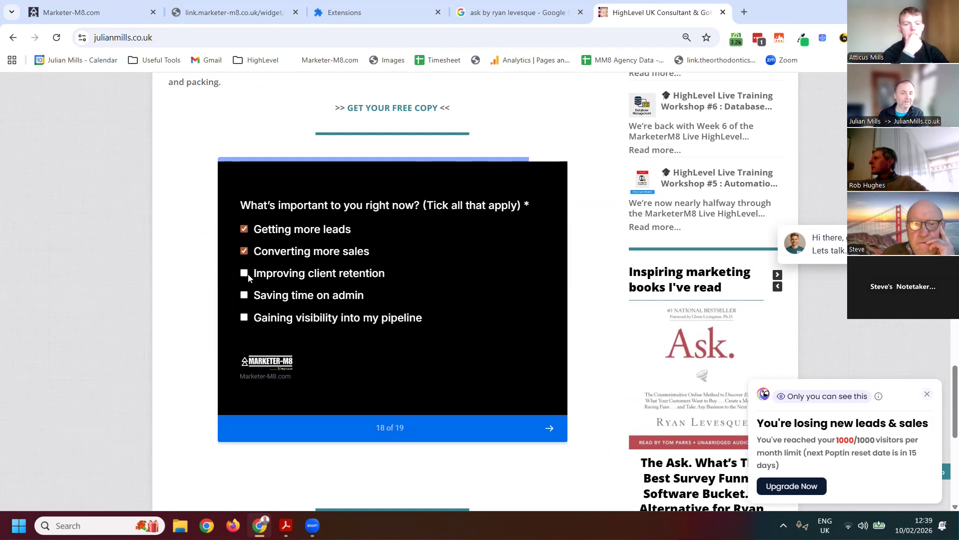
click(551, 431)
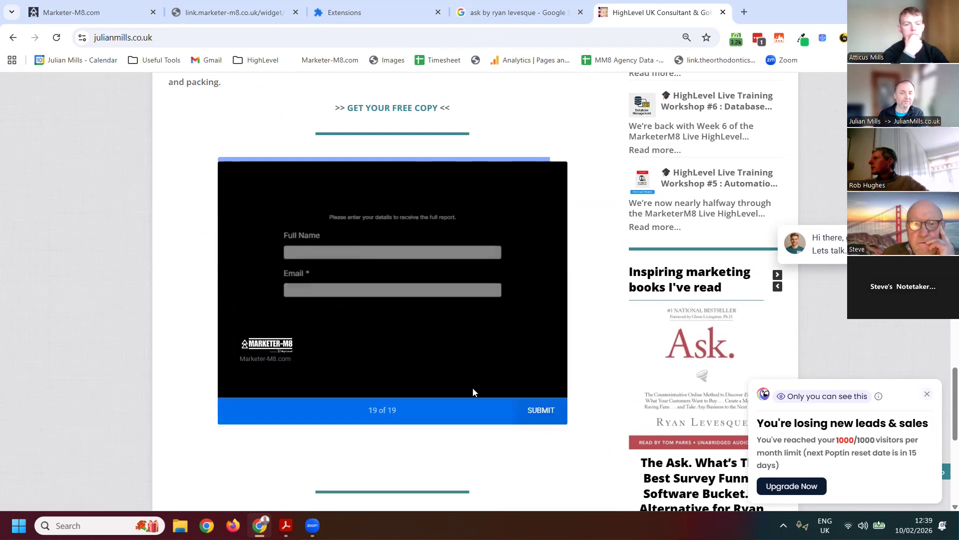
Clear the entry in the Full Name field, fill in the contact's email address, and submit the assessment
click(284, 252)
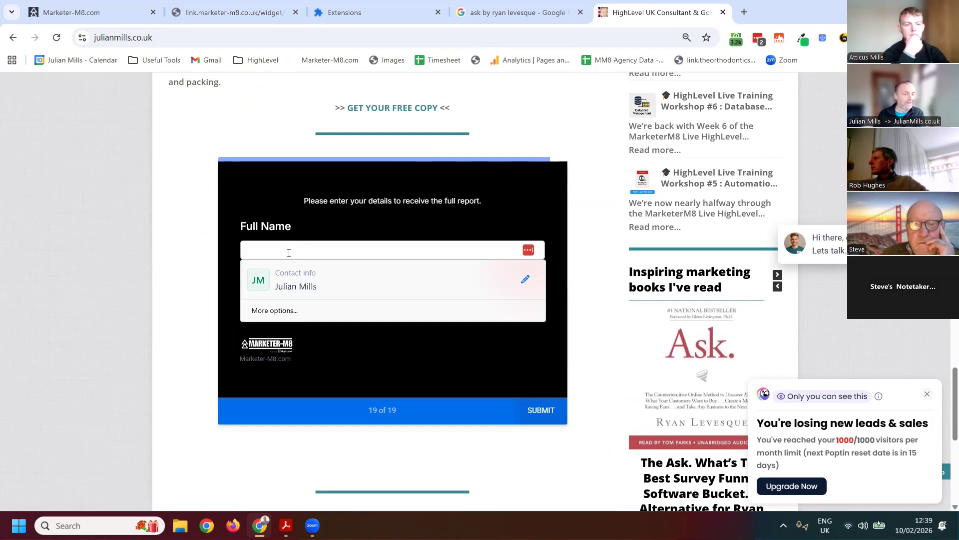
click(325, 215)
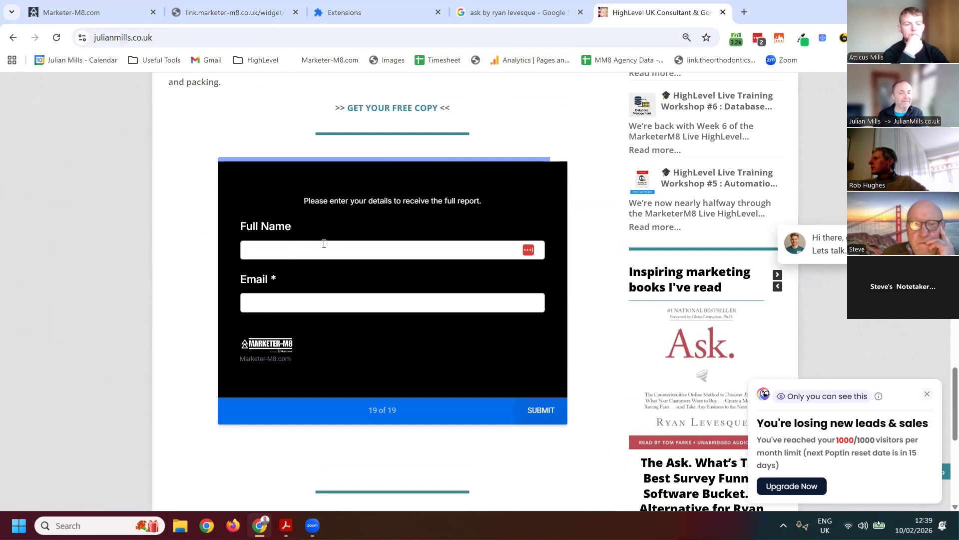
drag(290, 252, 230, 251)
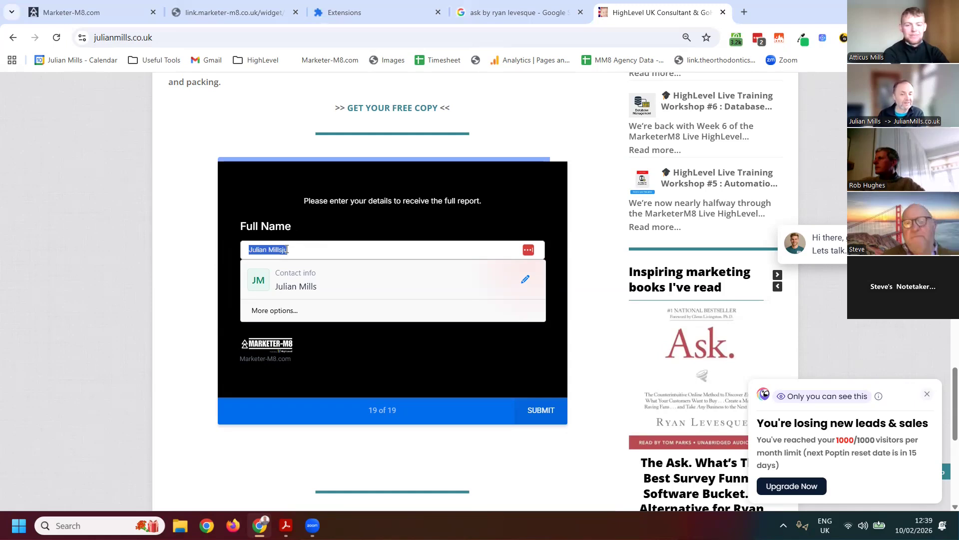
key(BackSpace)
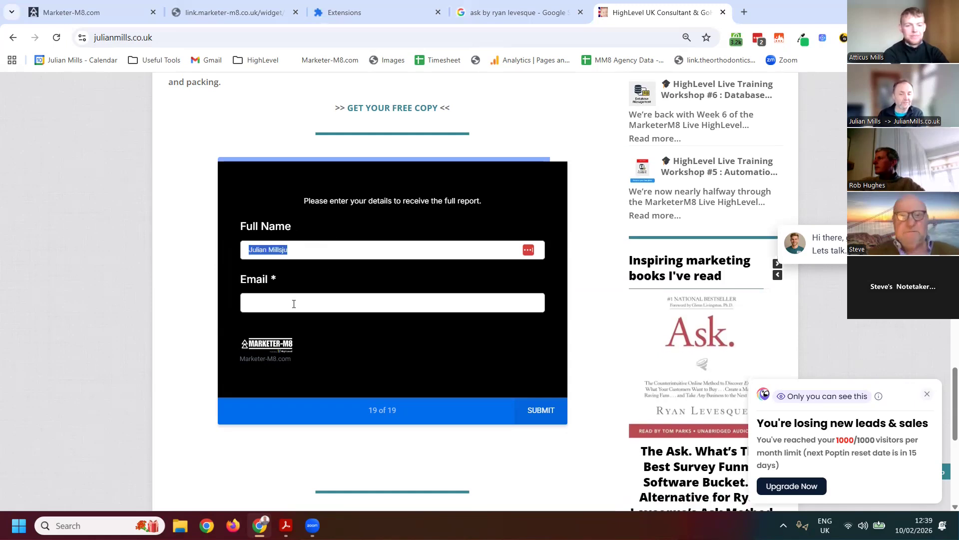
click(294, 304)
drag(322, 303, 238, 302)
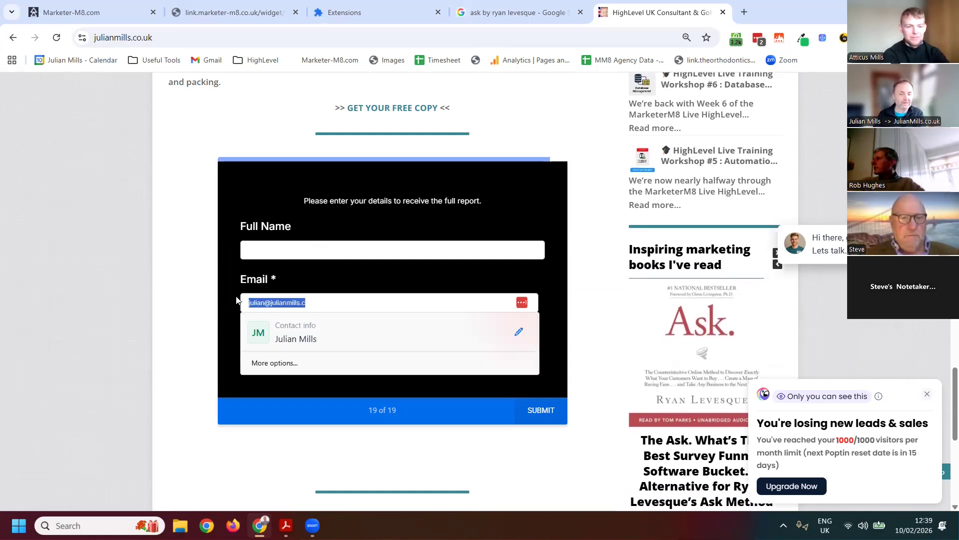
key(BackSpace)
click(542, 409)
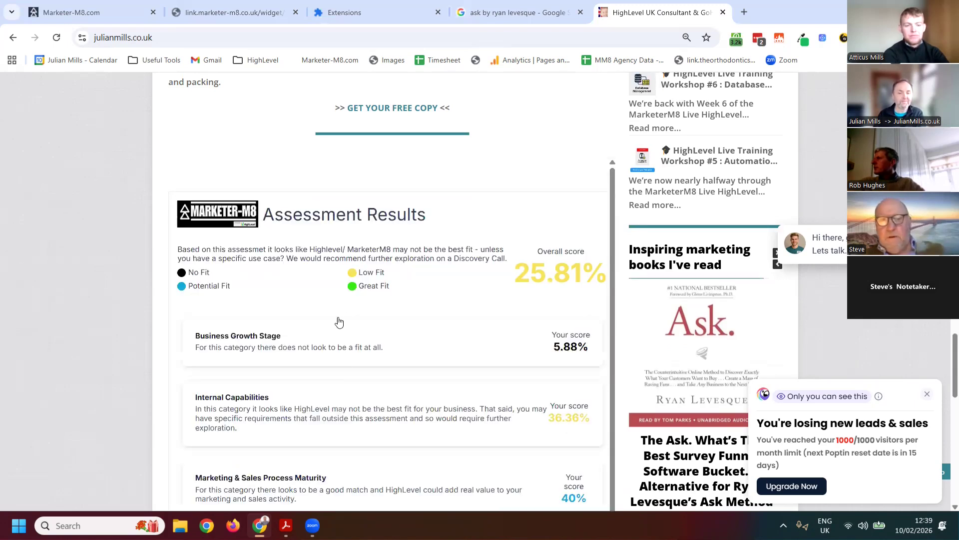
Review the assessment results, examining the overall score, fit legend, five category scores with feedback, and the discovery call booking option
scroll(350, 335, down, 1)
scroll(352, 336, down, 3)
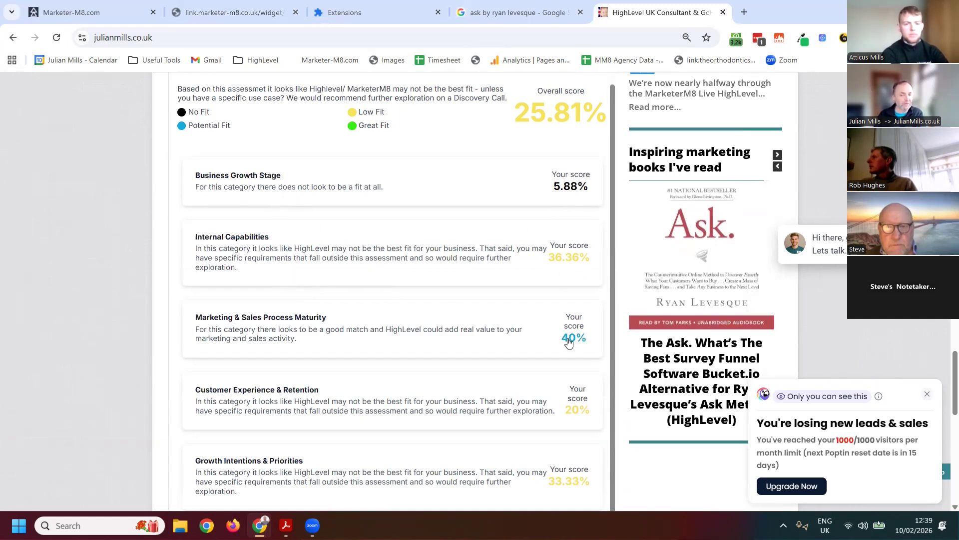
scroll(568, 341, down, 3)
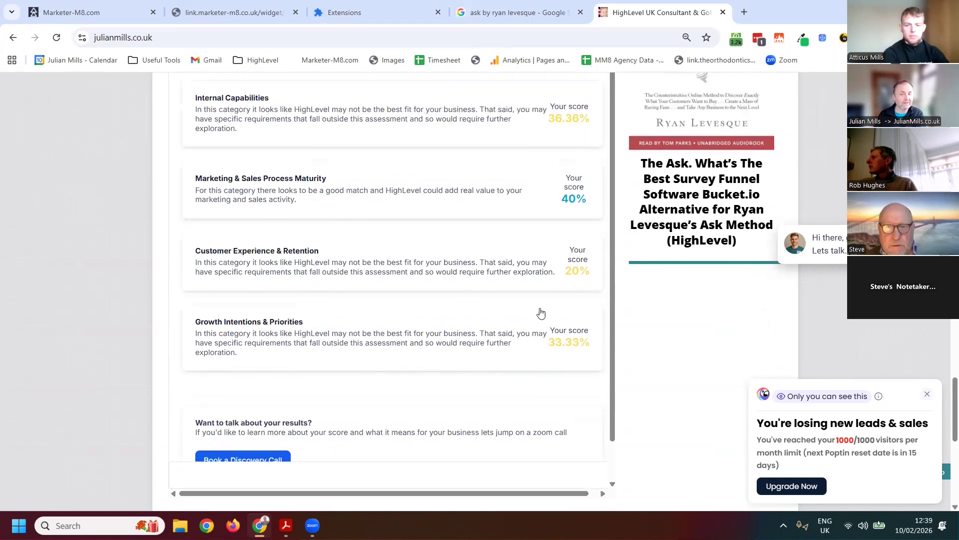
scroll(541, 313, up, 4)
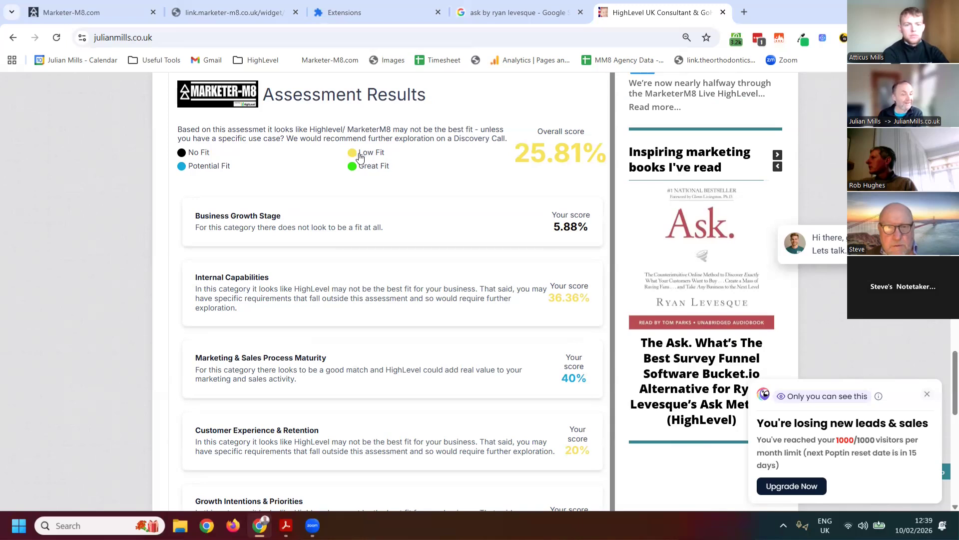
scroll(445, 191, down, 6)
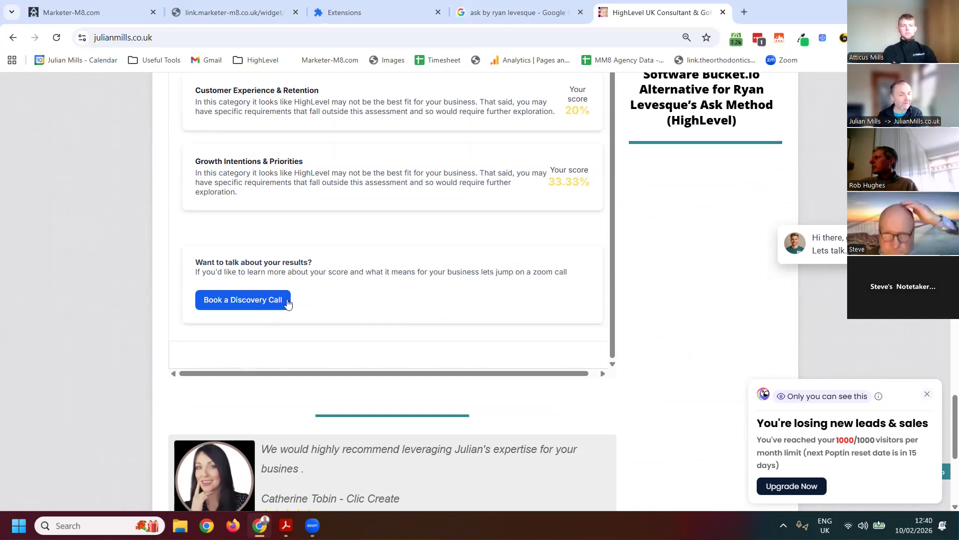
scroll(375, 278, up, 5)
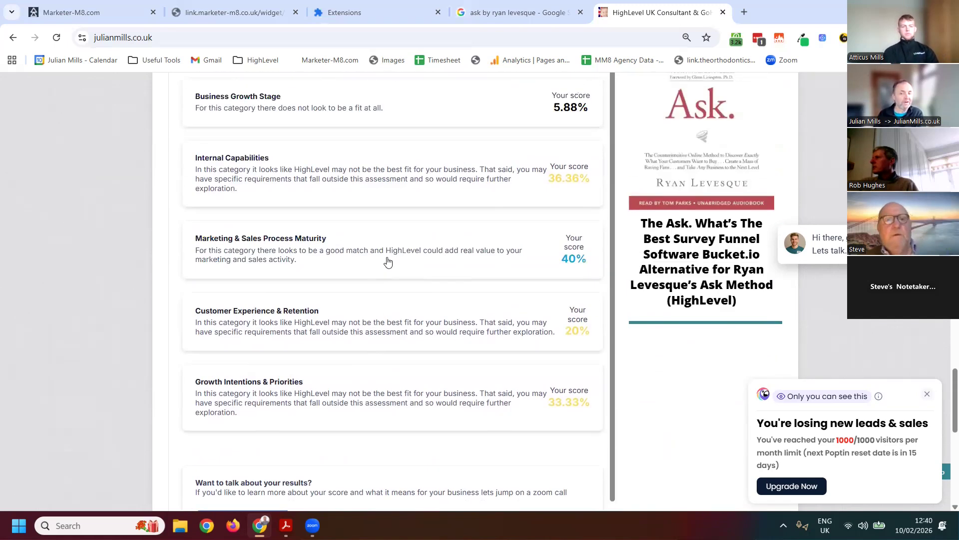
scroll(367, 313, up, 2)
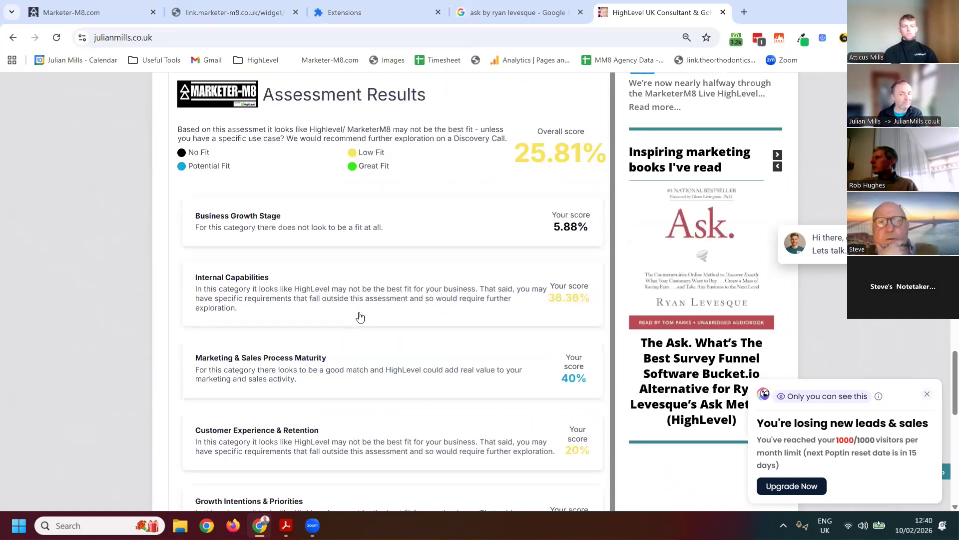
scroll(302, 274, up, 4)
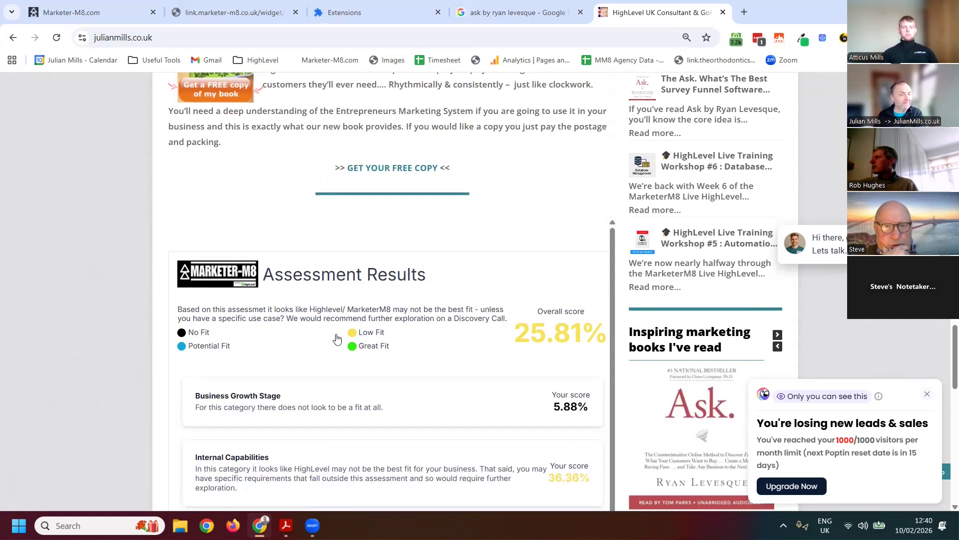
scroll(337, 338, up, 2)
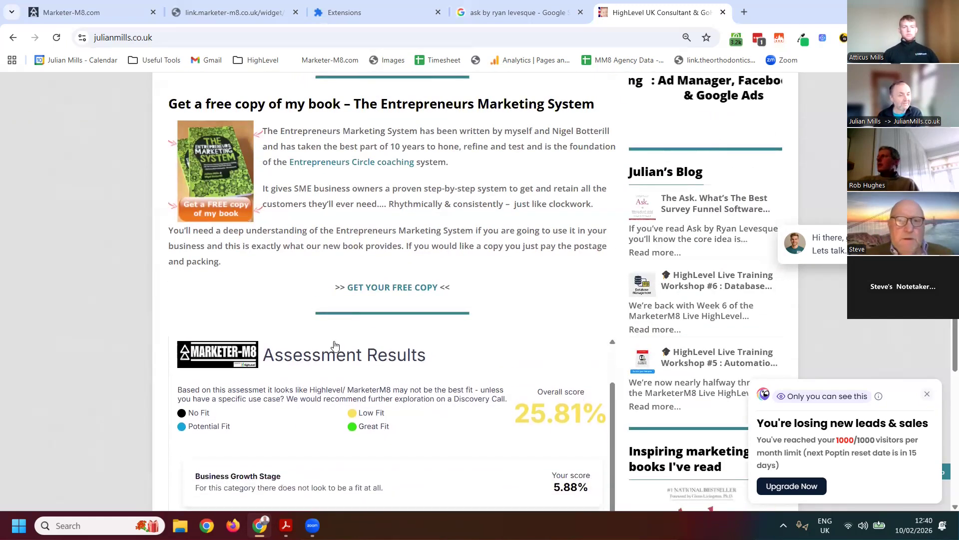
scroll(335, 345, down, 2)
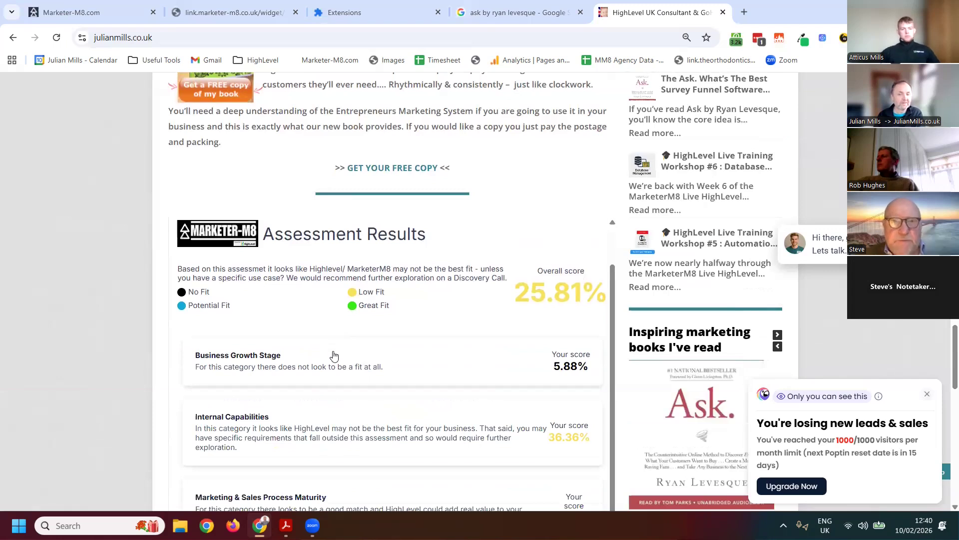
scroll(335, 355, down, 2)
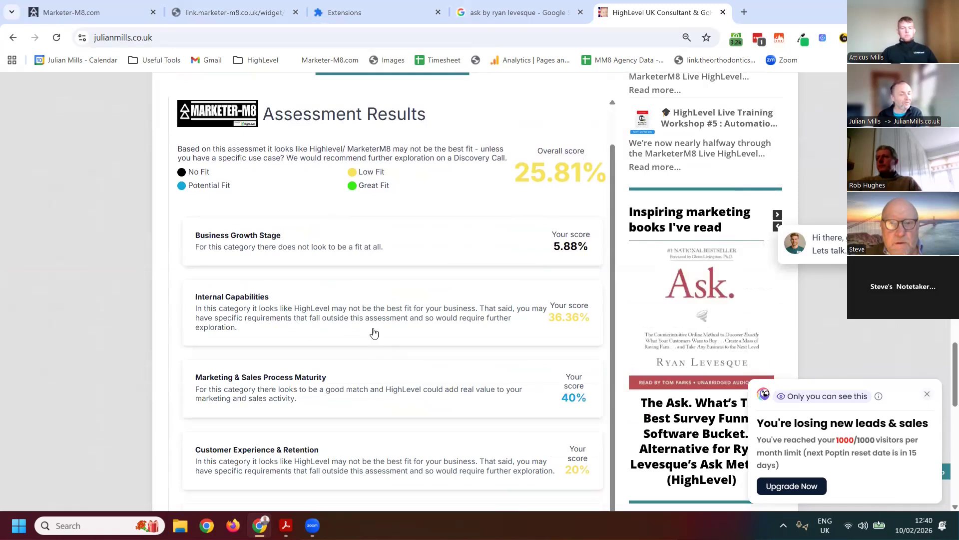
Open the Gmail inbox and read through the HL Quiz submission notification email, including the submitted answers and category scores
scroll(349, 324, down, 1)
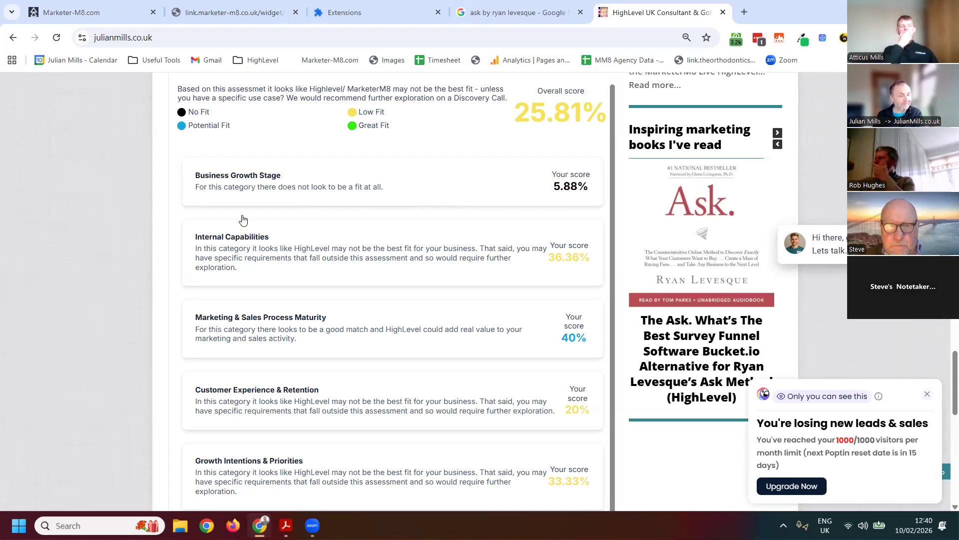
click(364, 7)
click(208, 60)
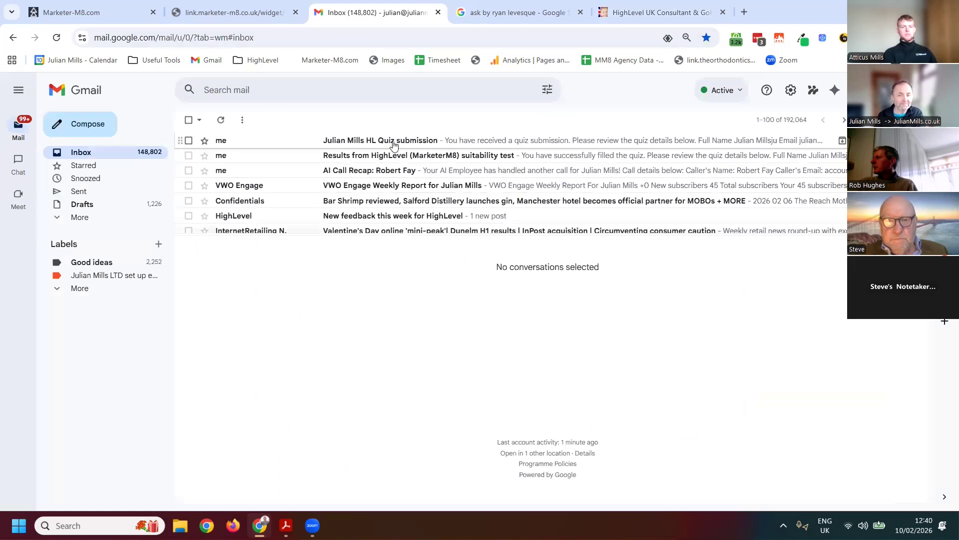
click(393, 143)
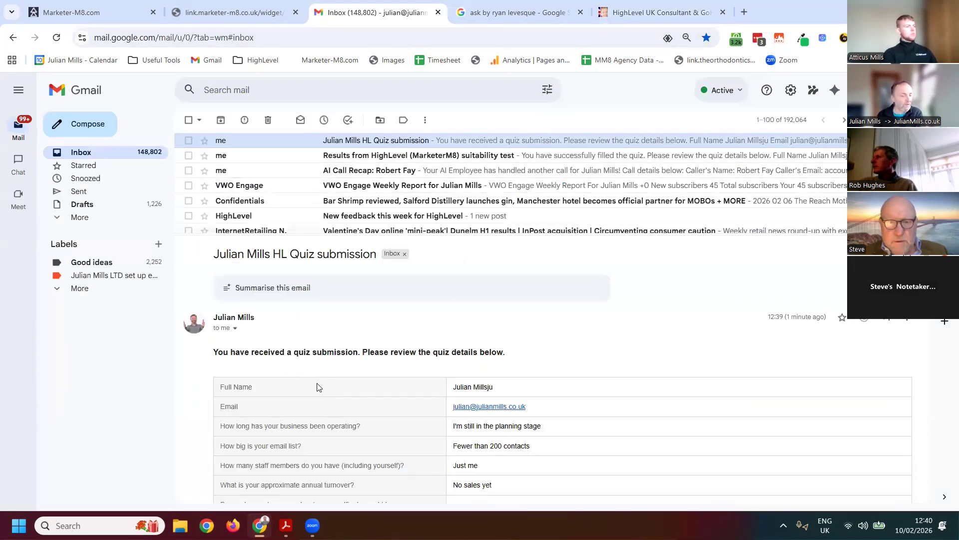
scroll(312, 403, down, 1)
scroll(378, 327, down, 2)
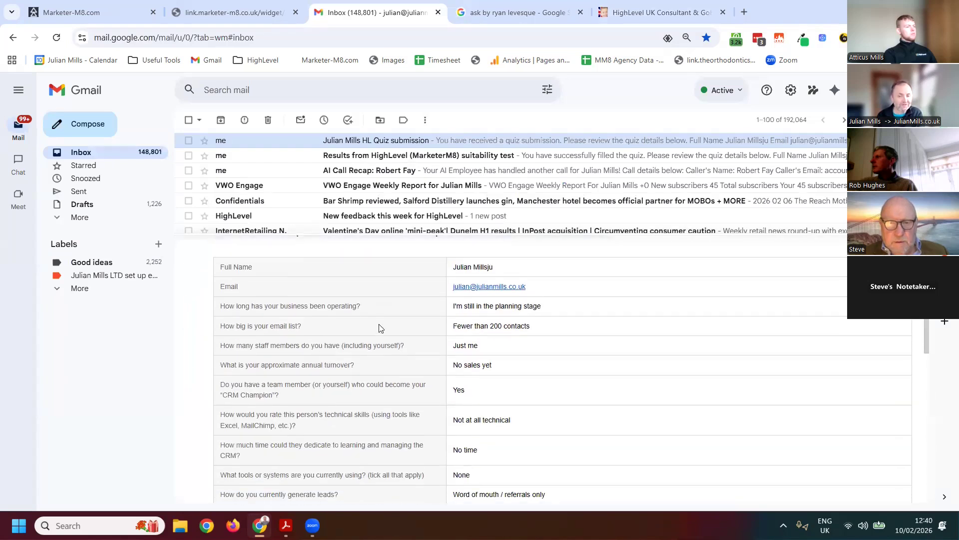
scroll(369, 340, down, 10)
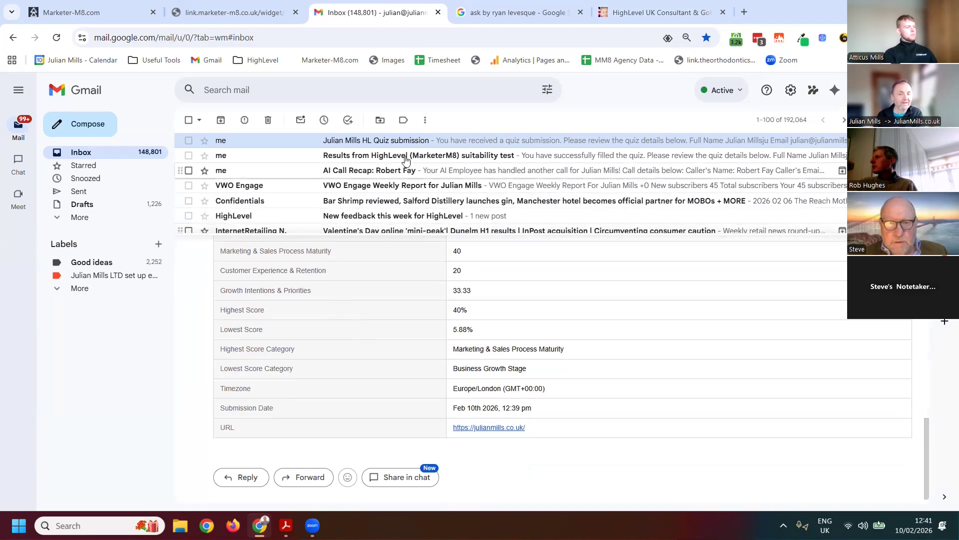
Open the "Results from HighLevel (MarketerM8) suitability test" email and examine the respondent's copy of the answers and scores
click(348, 156)
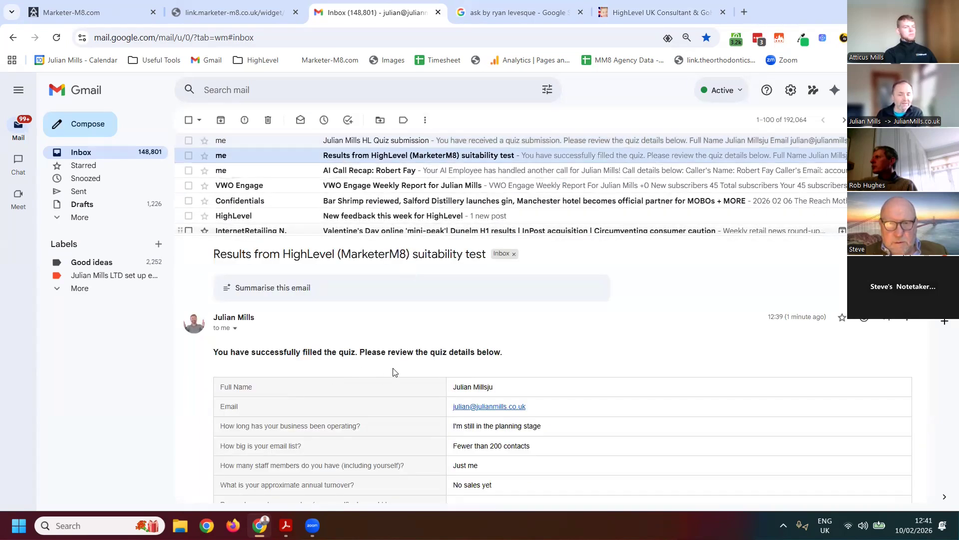
scroll(392, 372, down, 4)
scroll(477, 373, down, 9)
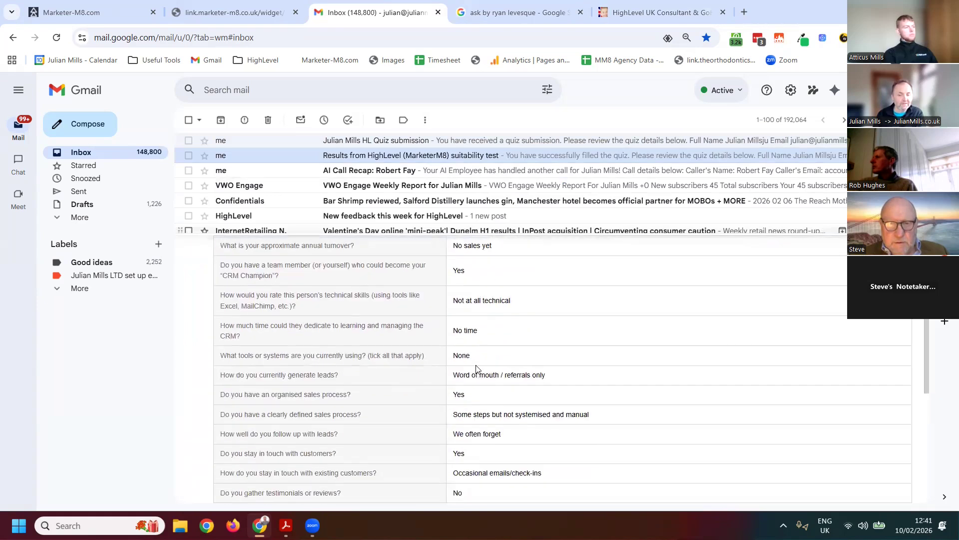
scroll(476, 383, down, 1)
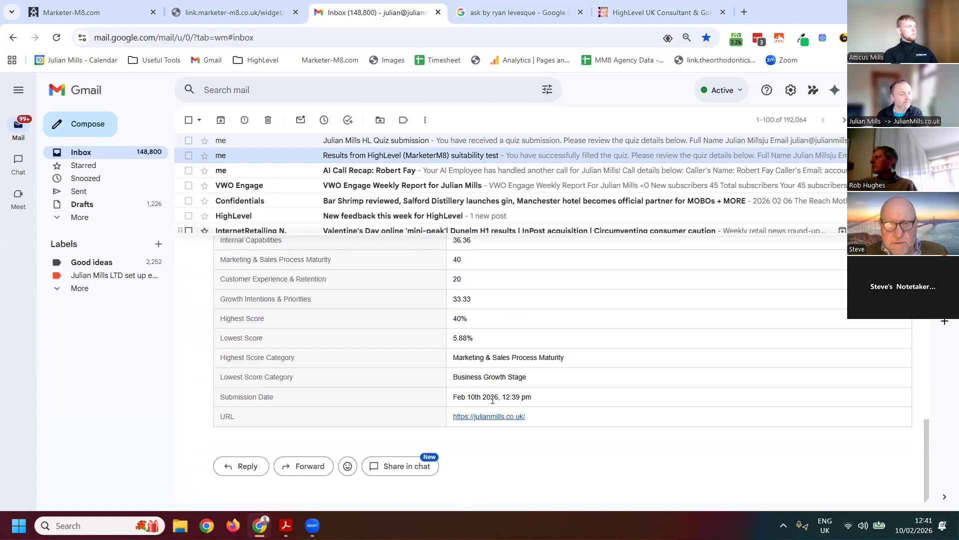
scroll(493, 400, up, 5)
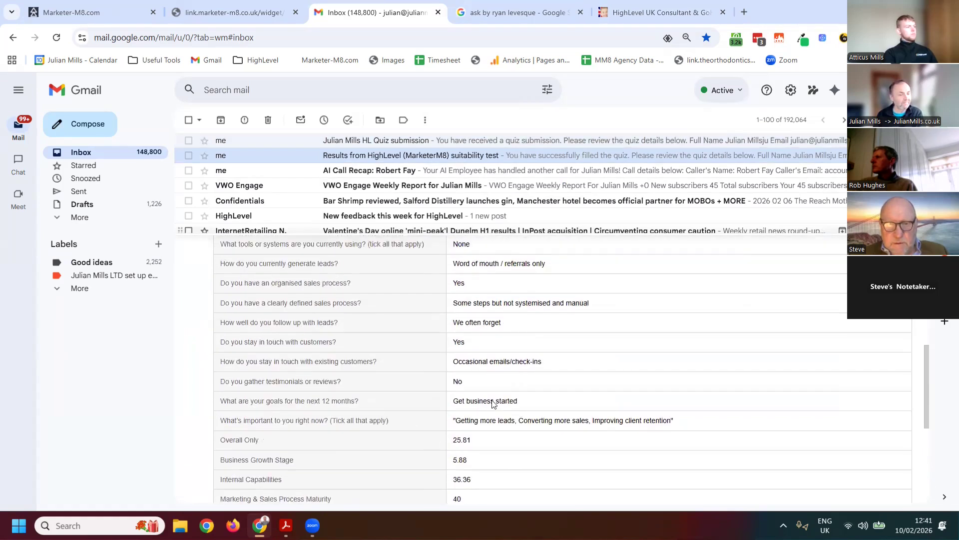
scroll(493, 403, up, 2)
scroll(442, 389, up, 1)
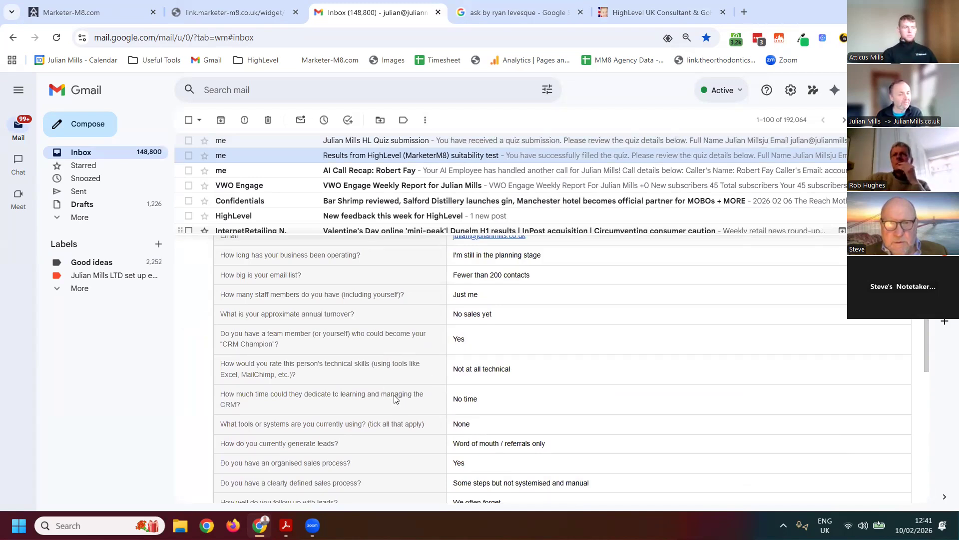
scroll(394, 398, up, 3)
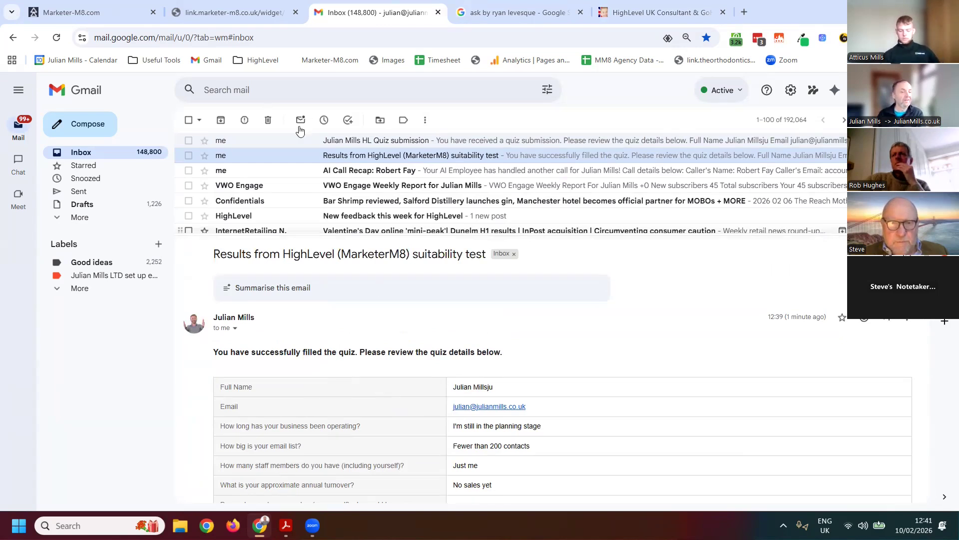
Switch back to Marketer-M8, leave the workflow editor, and open the first quiz listed in the quiz builder under Sites
click(682, 20)
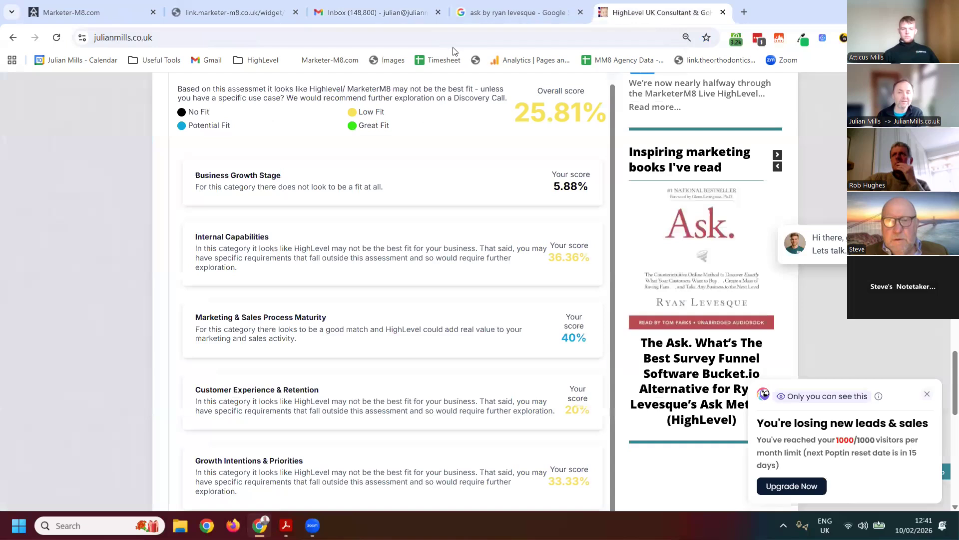
click(116, 11)
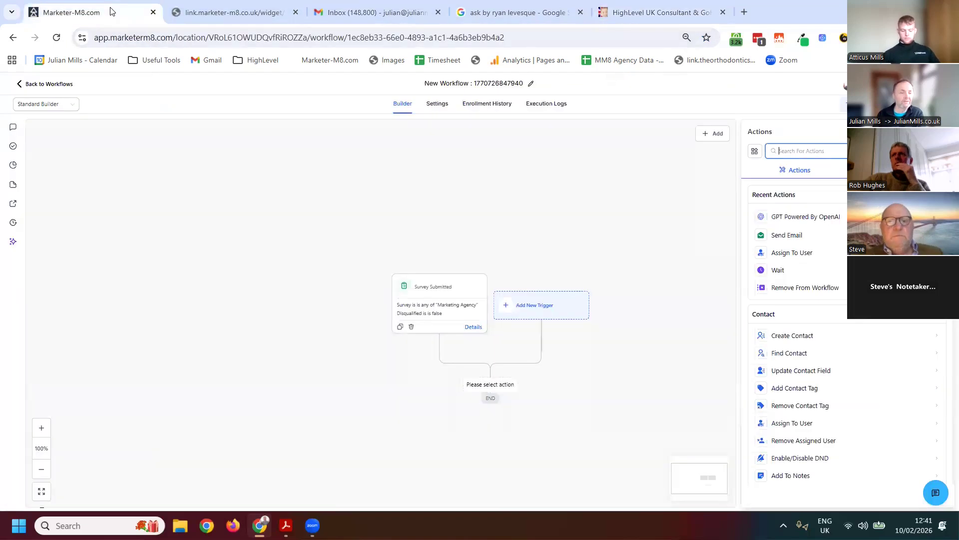
click(23, 84)
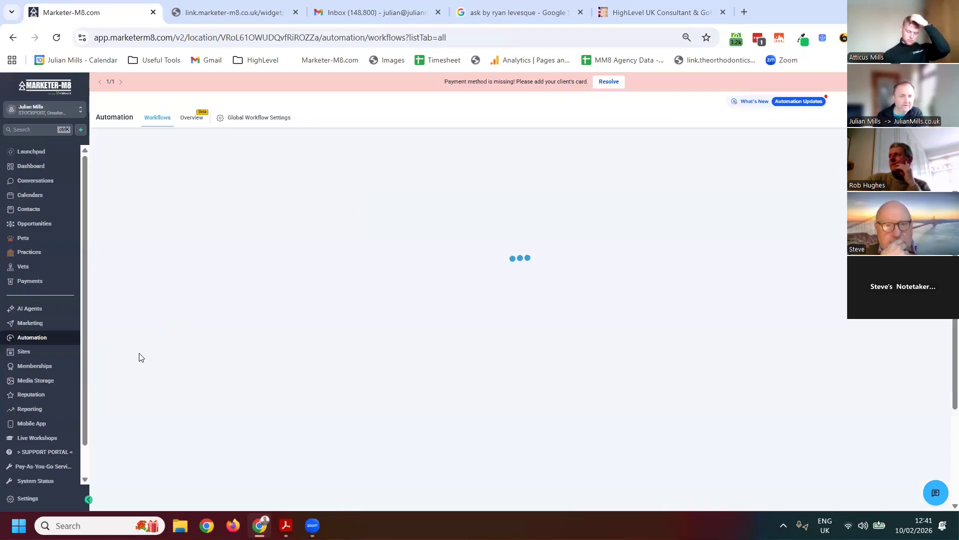
click(25, 353)
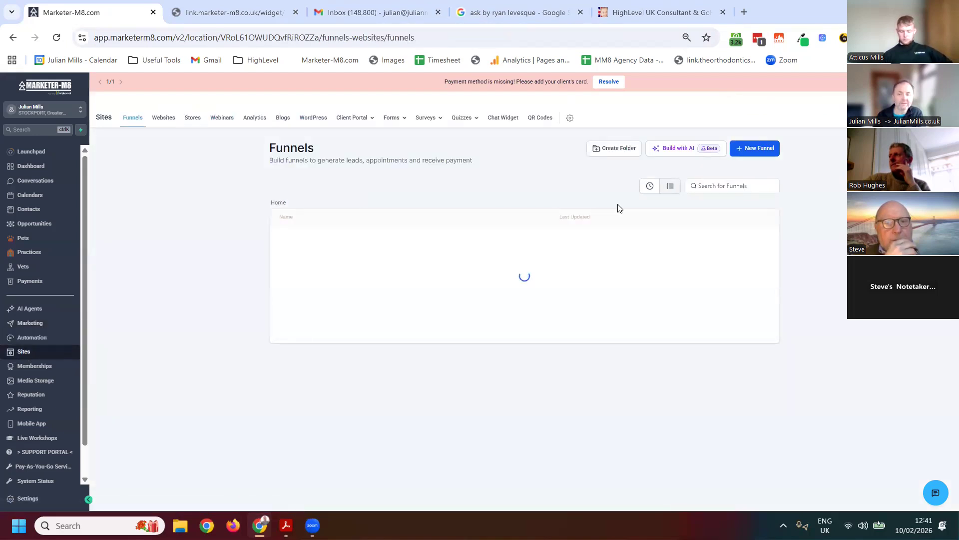
click(465, 124)
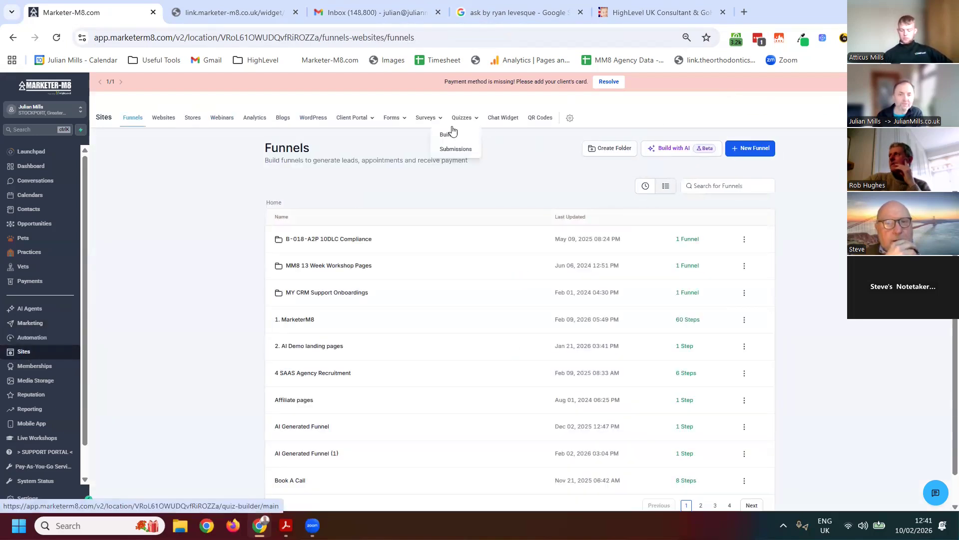
click(450, 133)
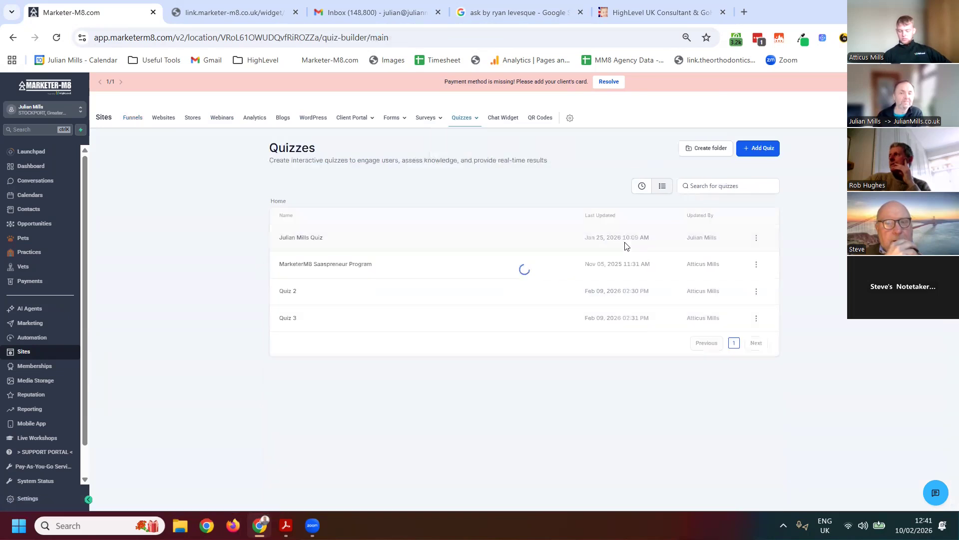
click(295, 239)
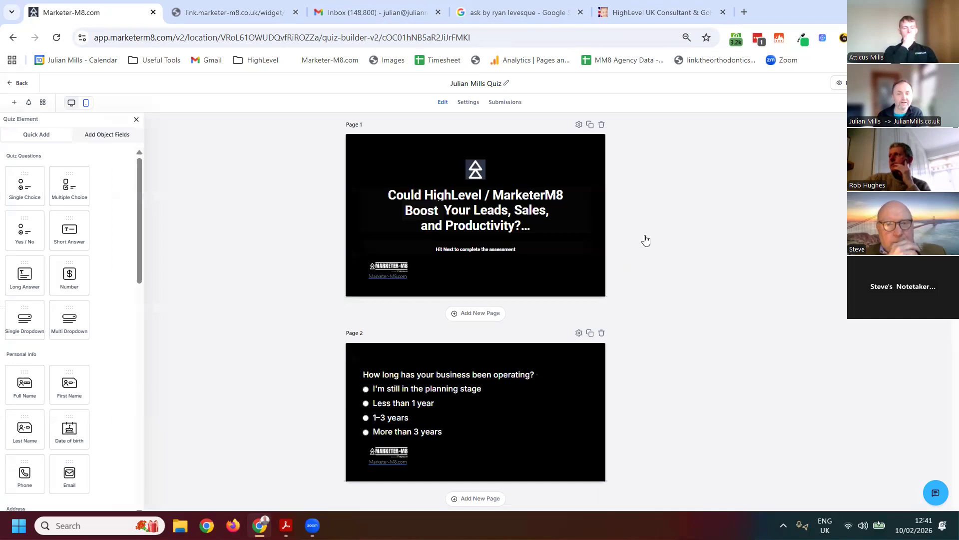
Open the settings of the page 2 question "How long has your business been operating?" and examine its answer options, category and score fields
scroll(610, 229, down, 6)
scroll(643, 235, up, 1)
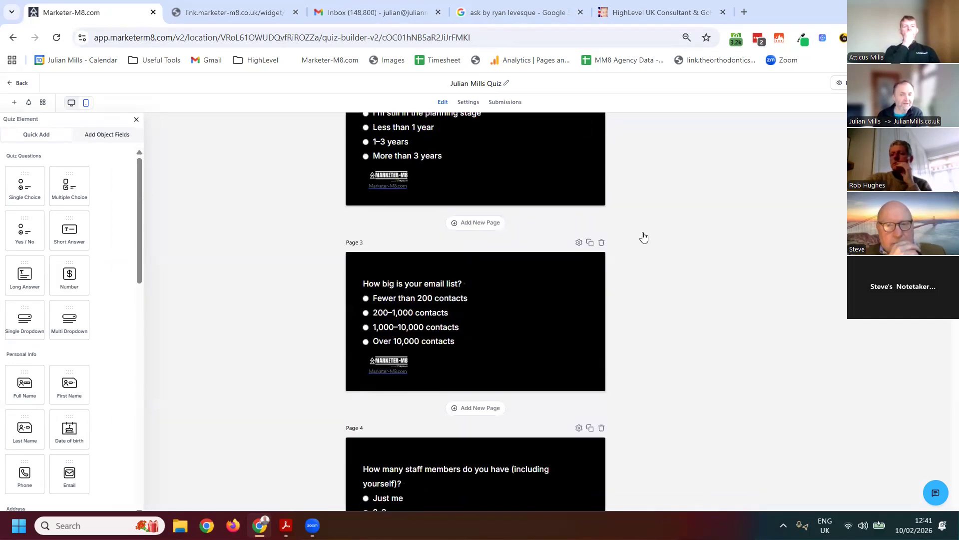
scroll(630, 238, up, 5)
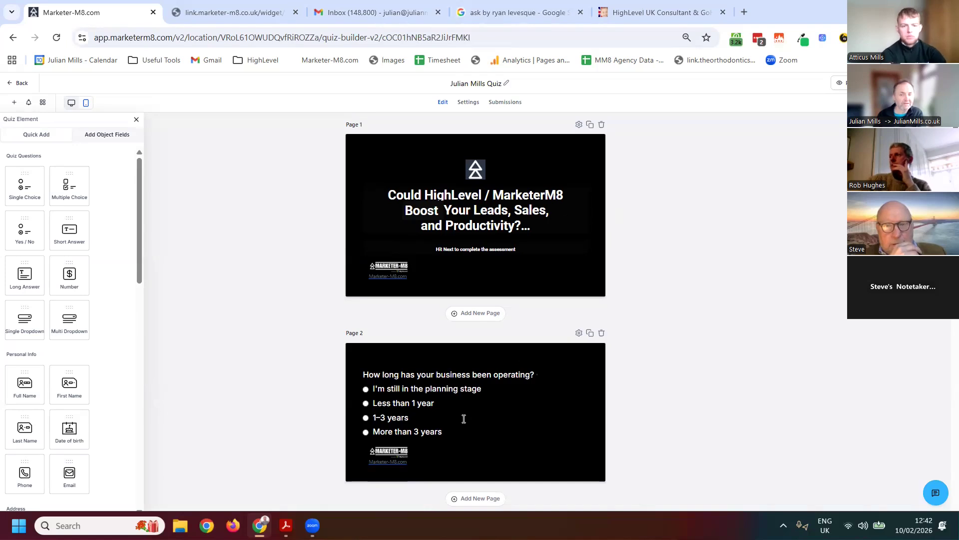
triple_click(433, 420)
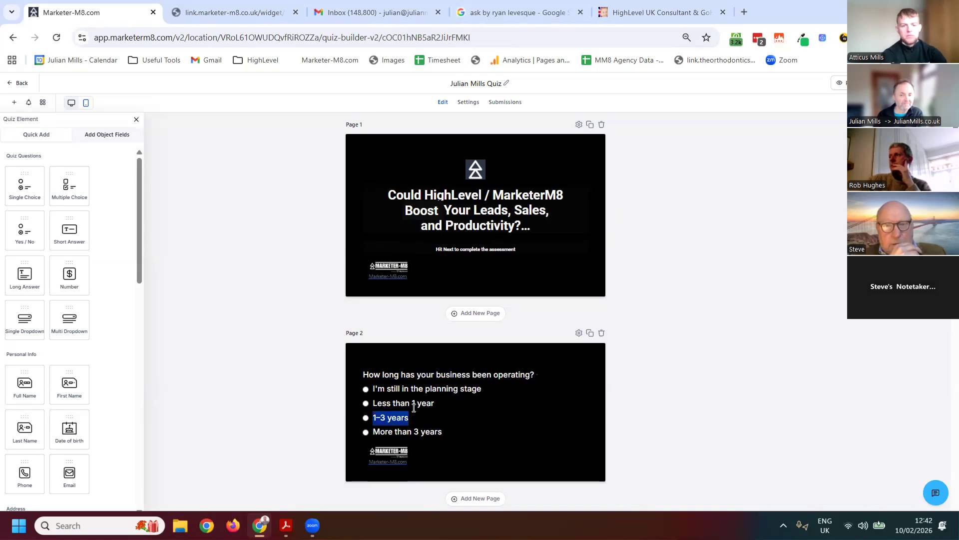
click(563, 372)
click(563, 369)
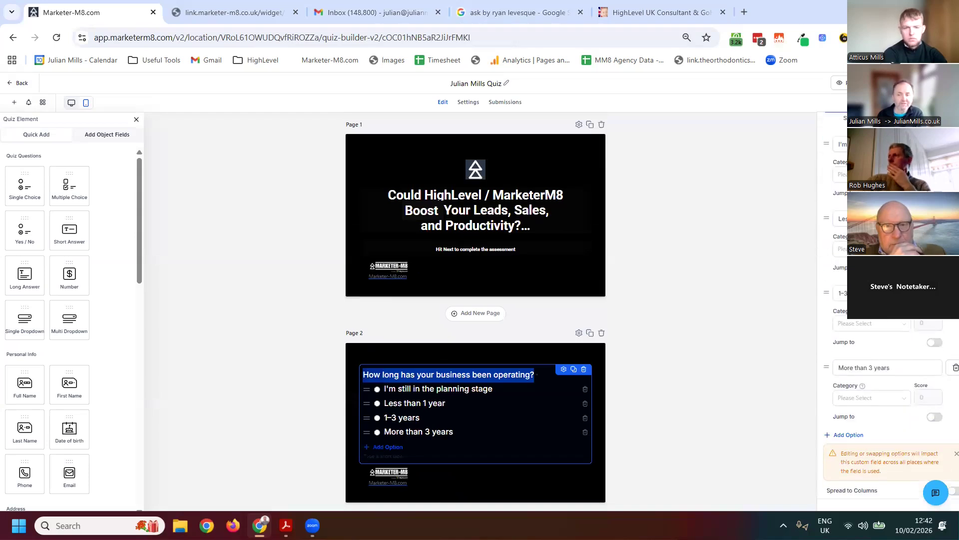
scroll(887, 380, down, 1)
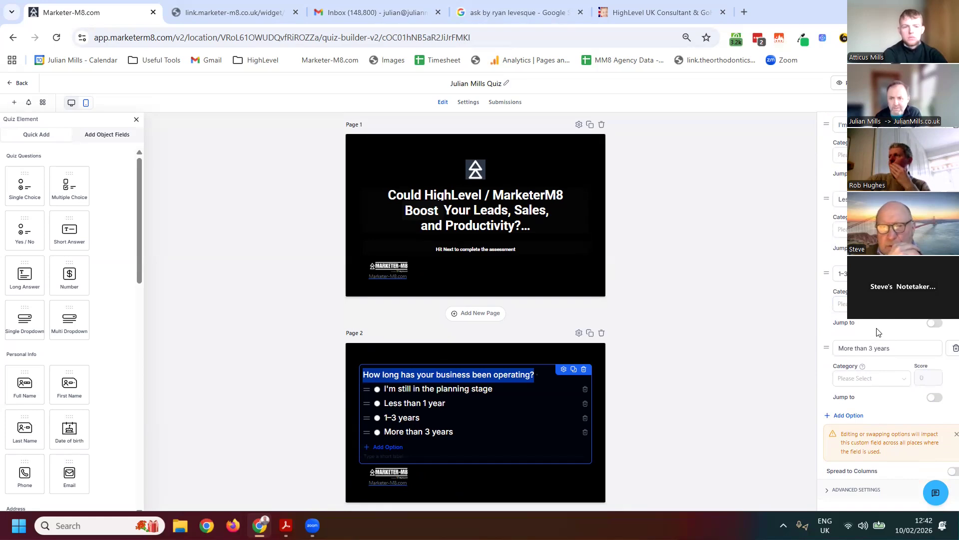
scroll(879, 395, up, 5)
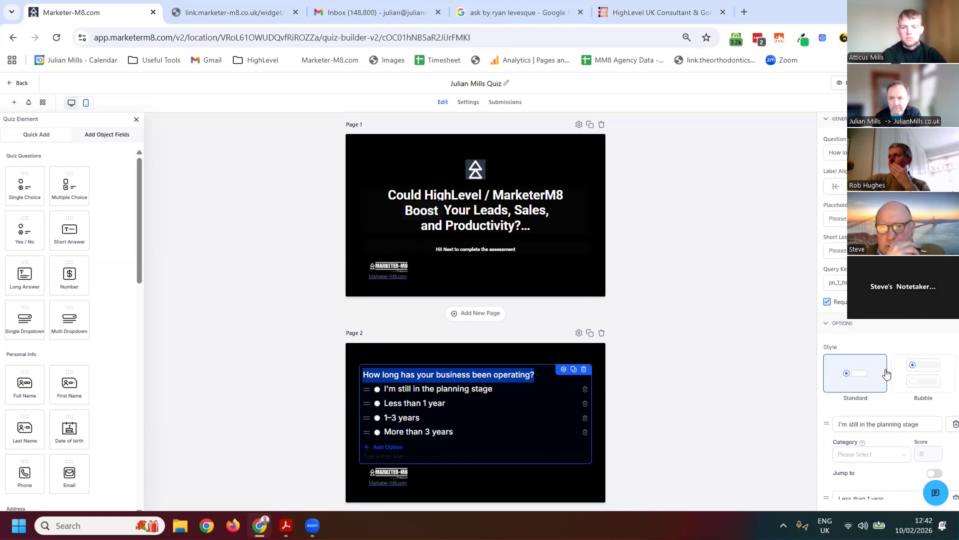
click(462, 404)
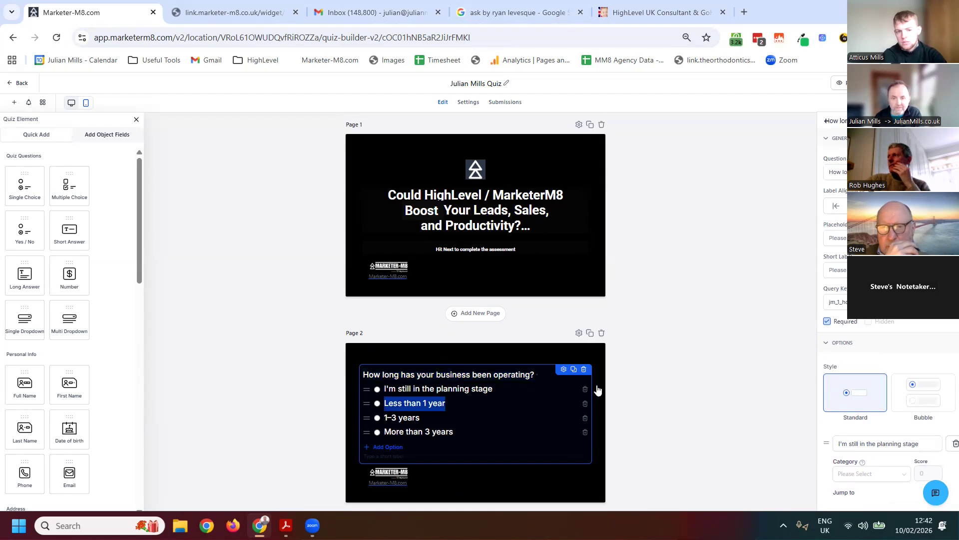
click(880, 314)
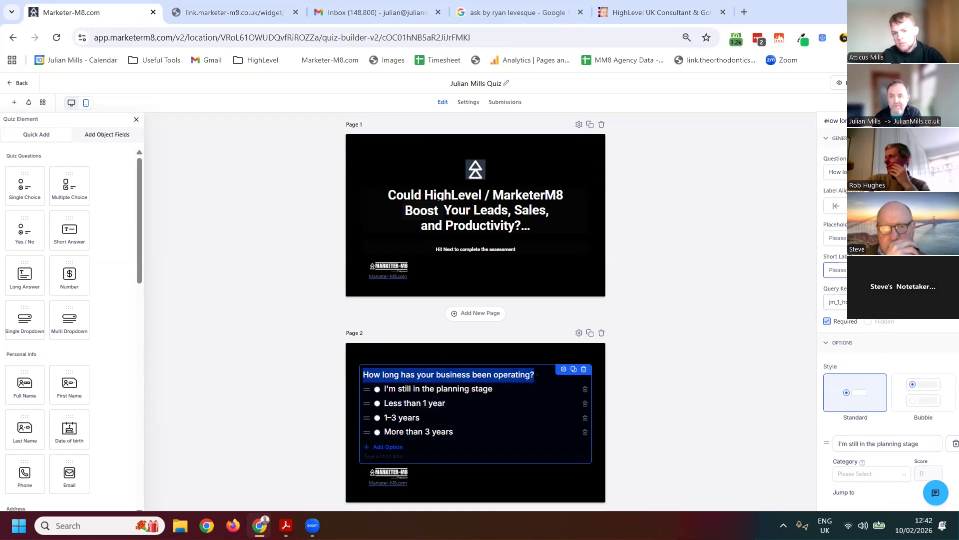
scroll(932, 352, down, 5)
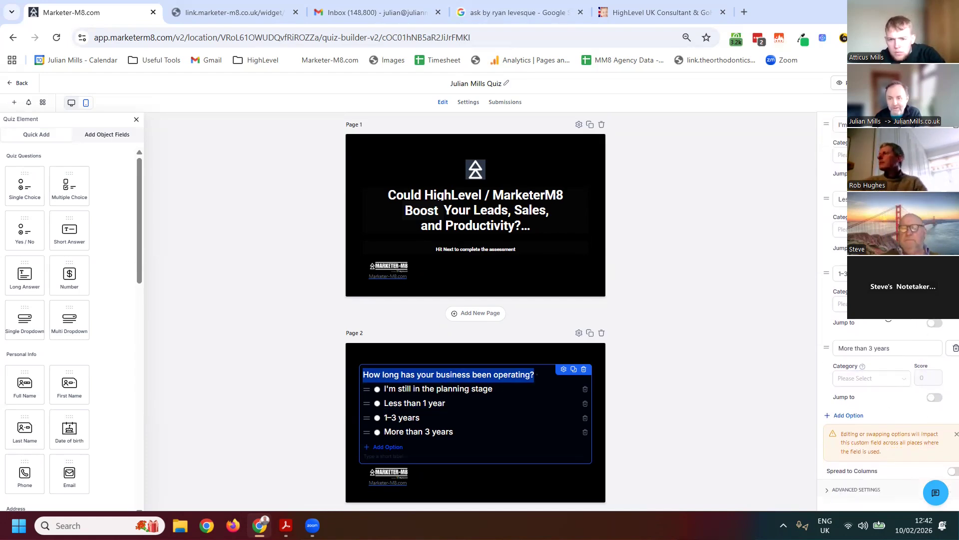
scroll(888, 310, up, 3)
scroll(572, 349, down, 3)
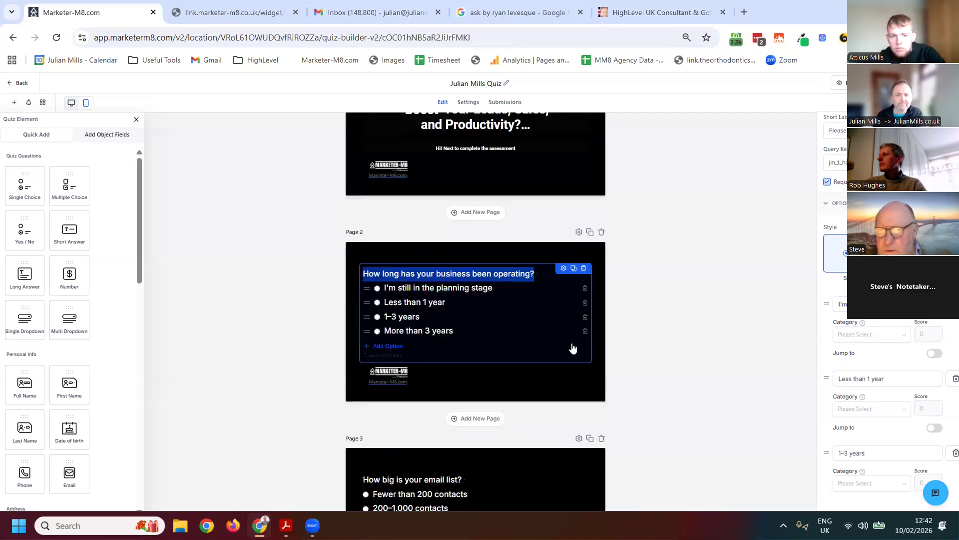
Open the settings of the page 3 question "How big is your email list?" and examine the category and score assigned to each answer
triple_click(454, 413)
click(456, 386)
triple_click(501, 441)
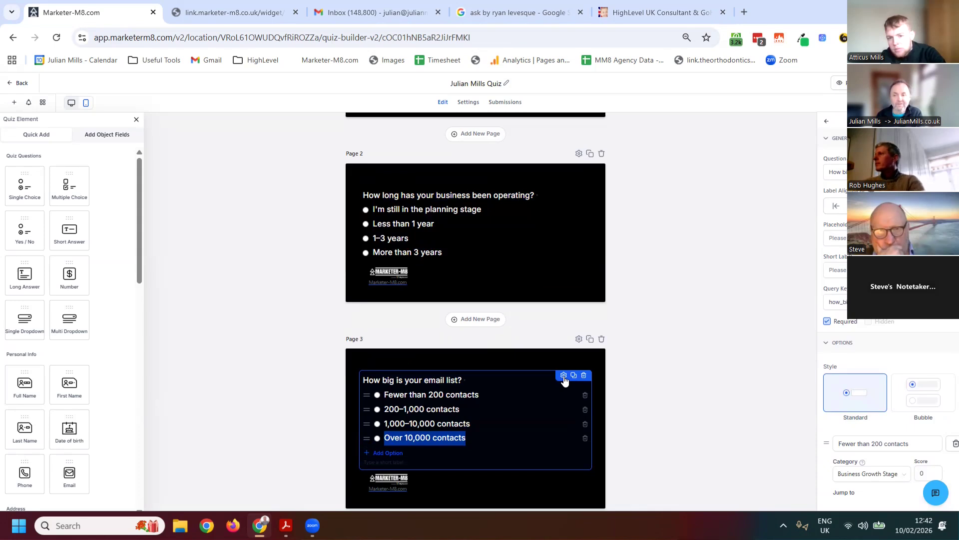
drag(575, 378, 613, 393)
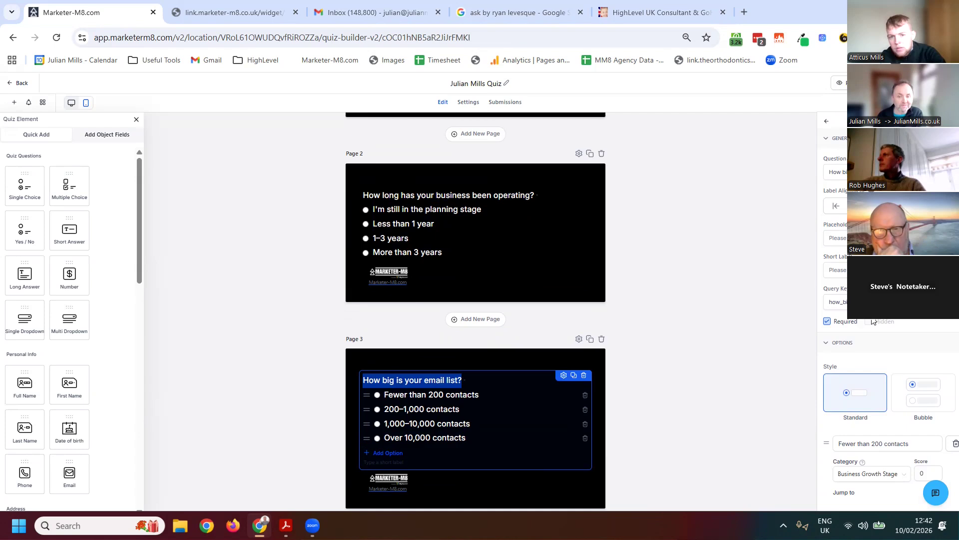
scroll(873, 321, down, 5)
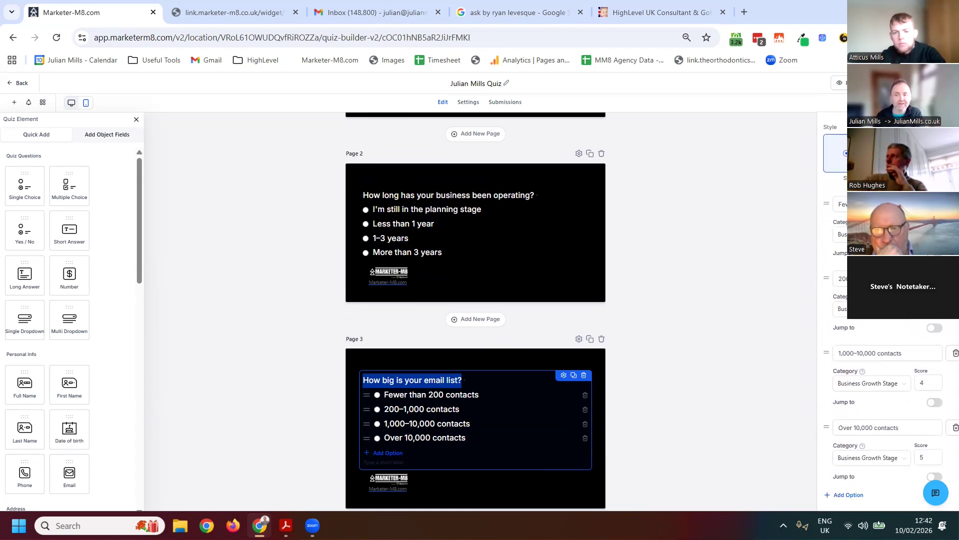
click(928, 382)
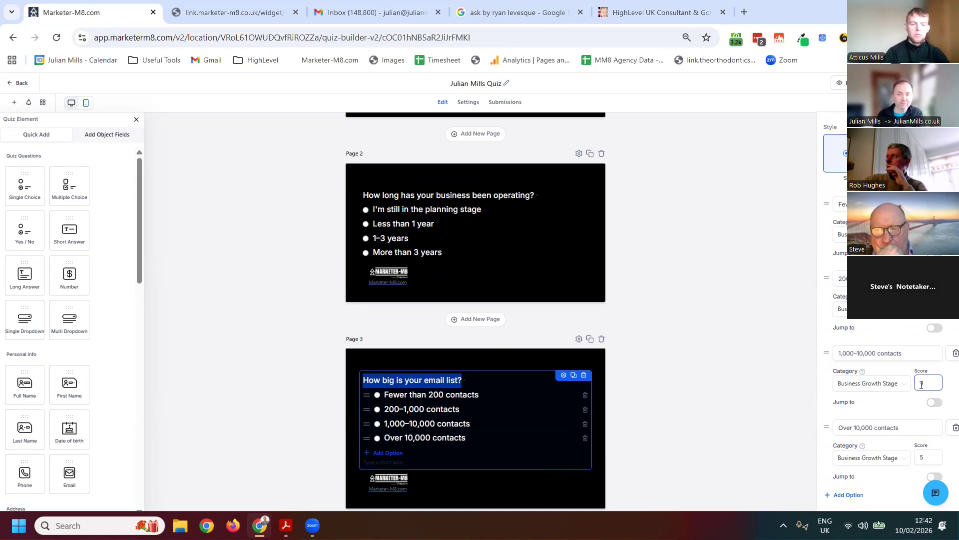
scroll(856, 412, down, 2)
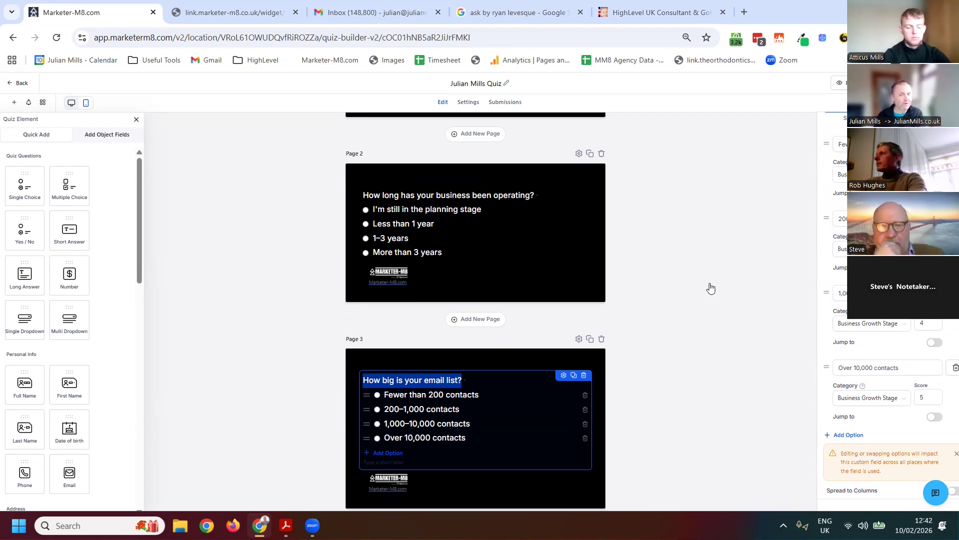
scroll(695, 331, down, 4)
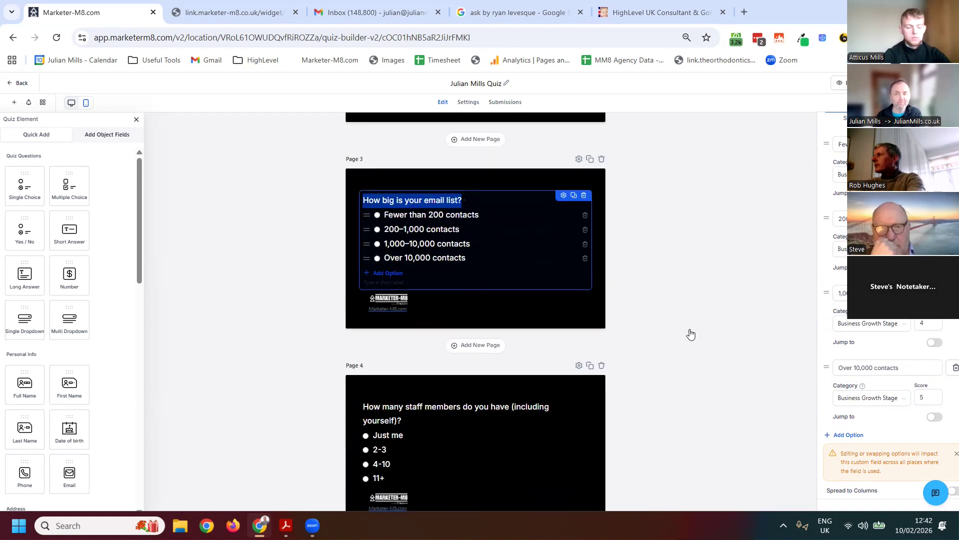
scroll(687, 332, up, 7)
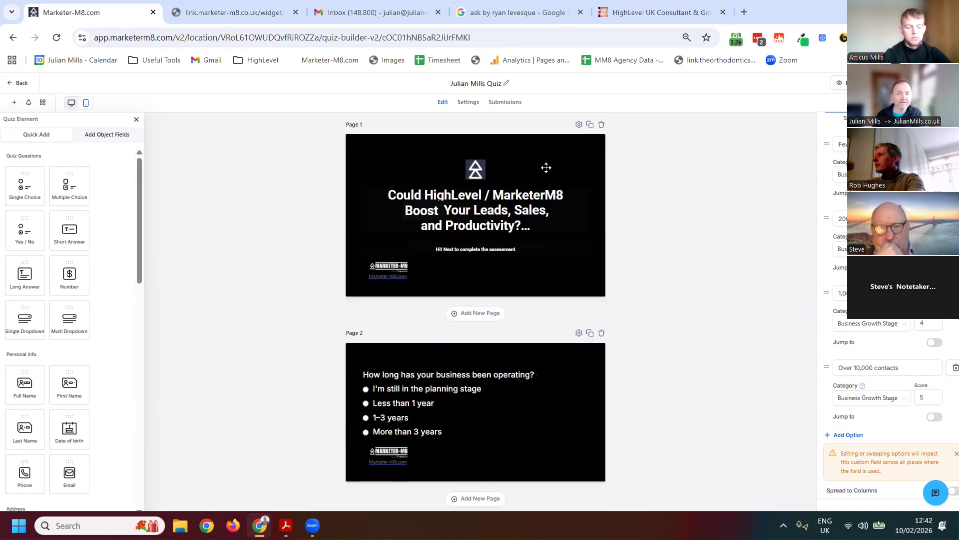
Open the quiz's styling options and examine the Colors & Background settings, including the input background colour and the background and header image uploads
click(549, 163)
click(943, 103)
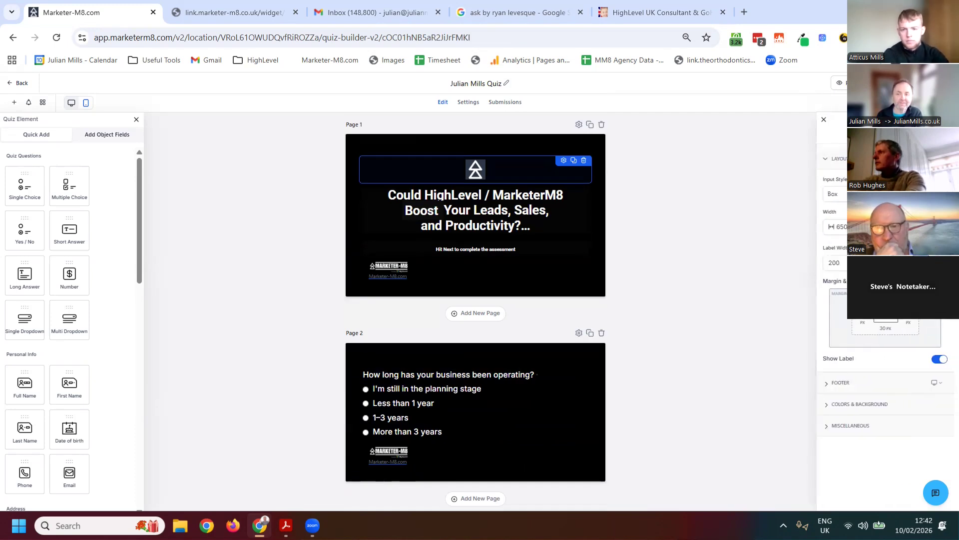
click(828, 404)
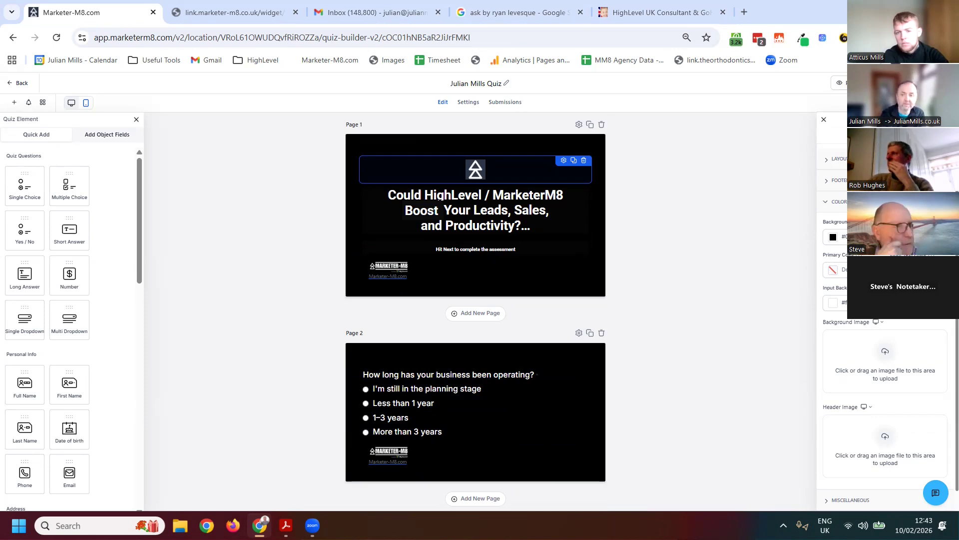
click(833, 302)
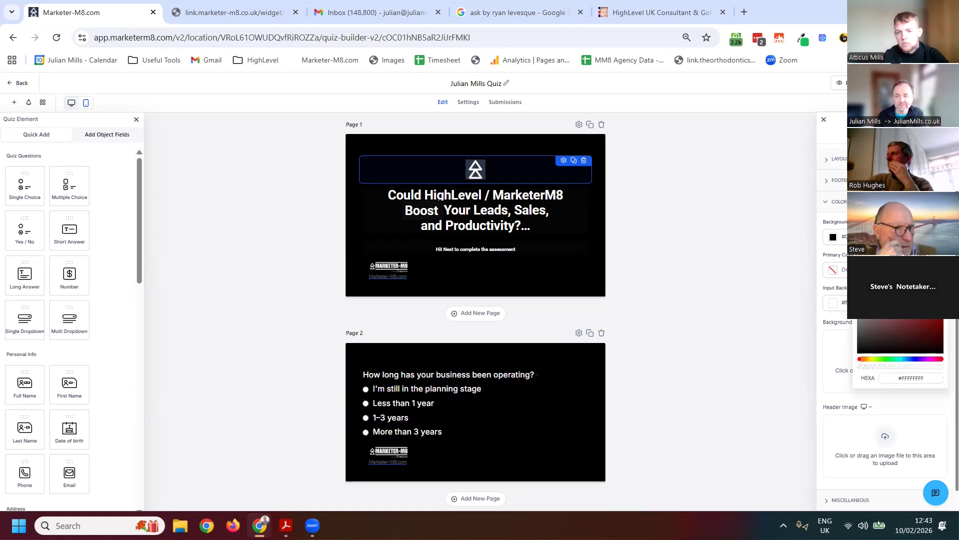
click(861, 349)
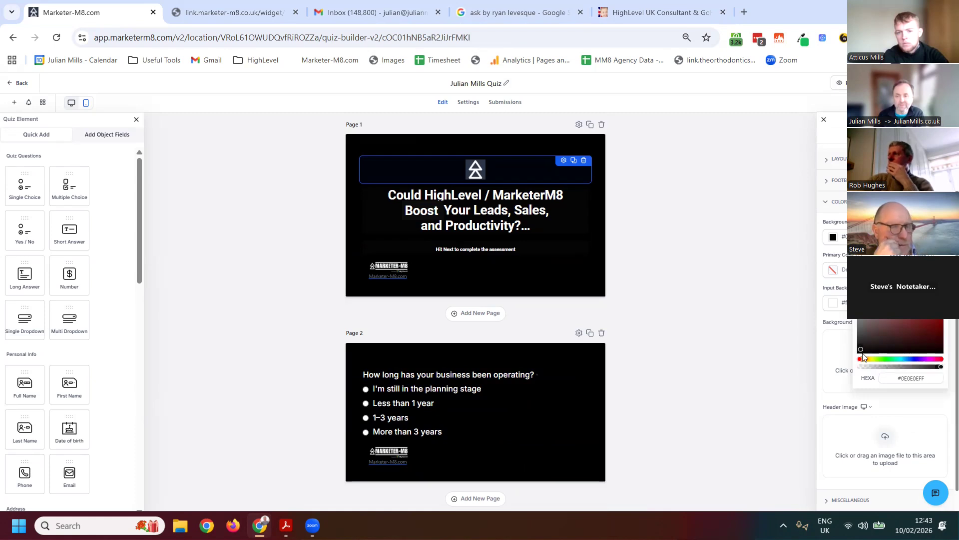
click(946, 482)
scroll(867, 424, down, 1)
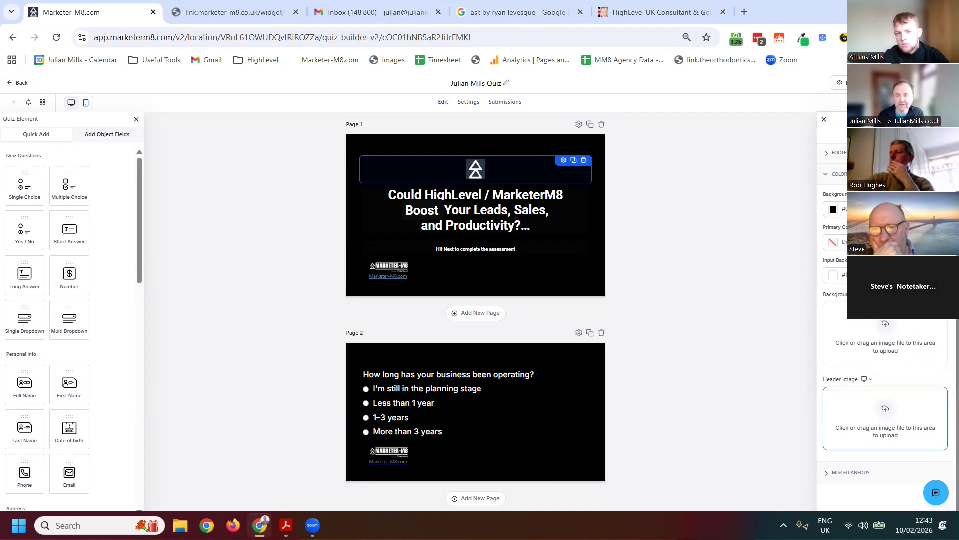
scroll(882, 349, up, 1)
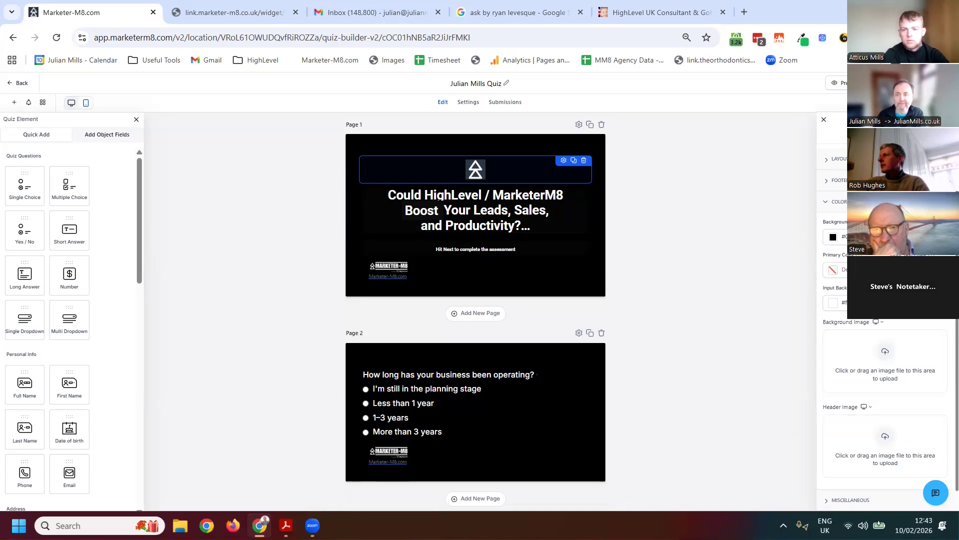
Review the remaining quiz pages through page 19, and open the Result Template to examine its overall score, category scores and call to action
scroll(617, 353, down, 14)
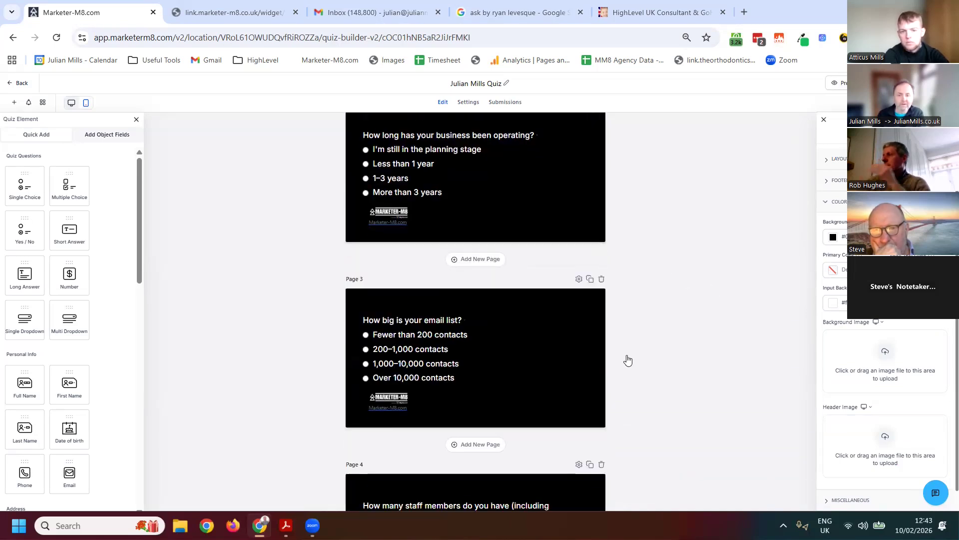
scroll(525, 357, down, 15)
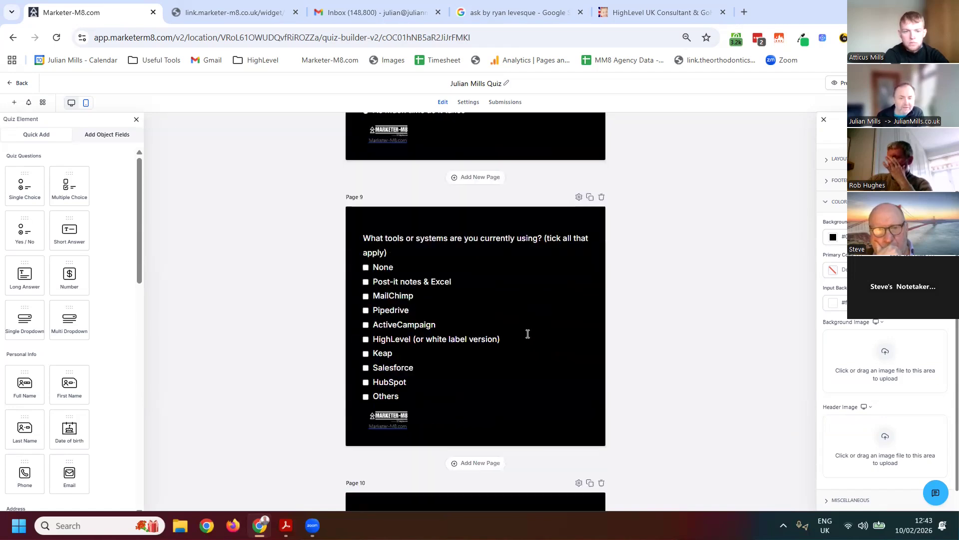
scroll(460, 310, down, 20)
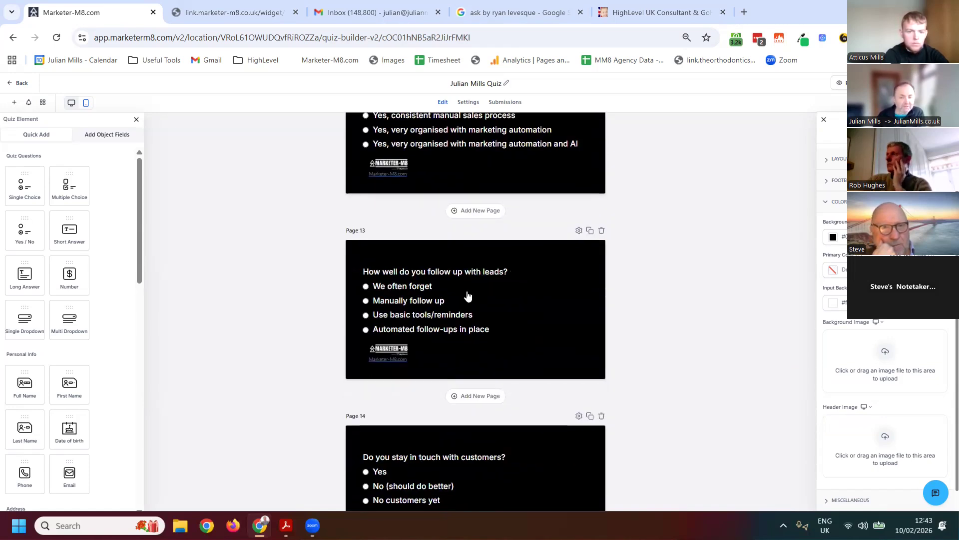
scroll(462, 288, down, 2)
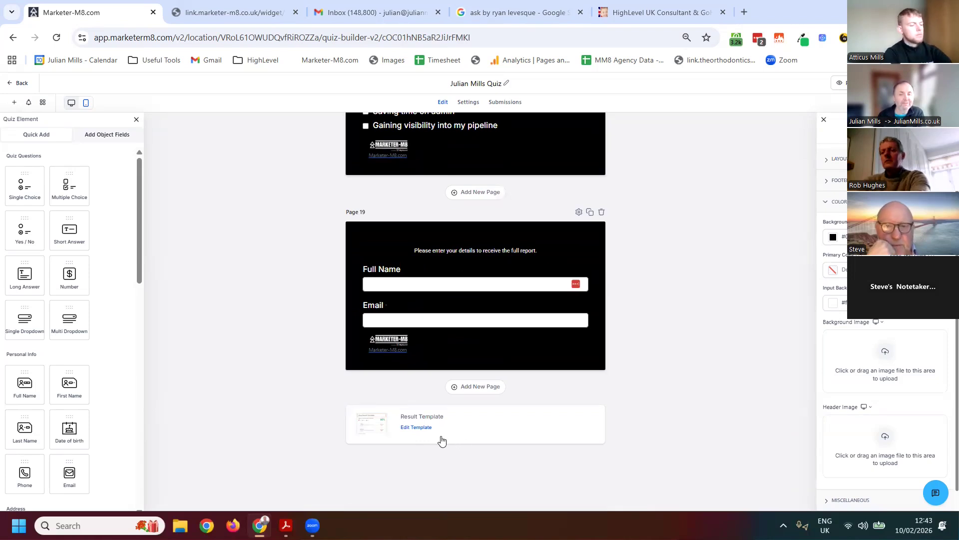
click(422, 428)
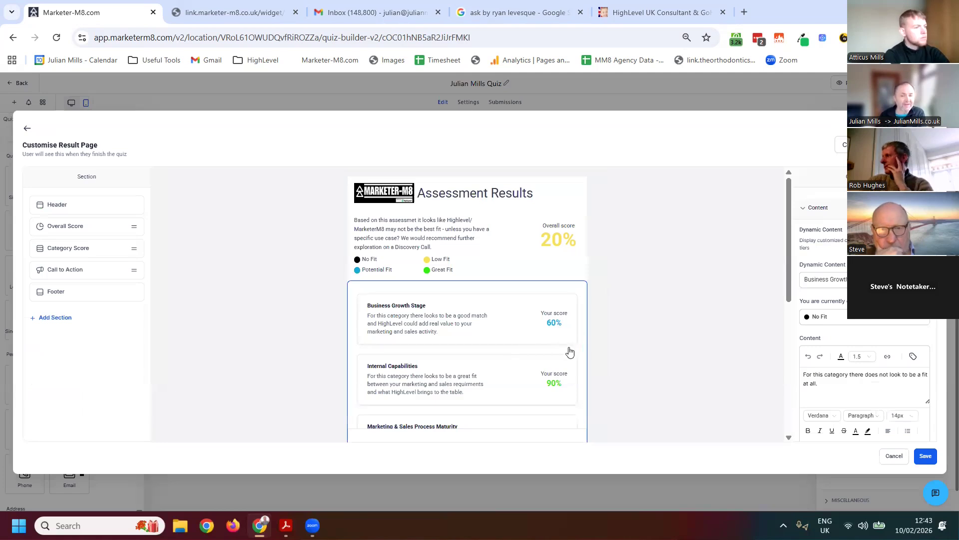
scroll(497, 303, down, 3)
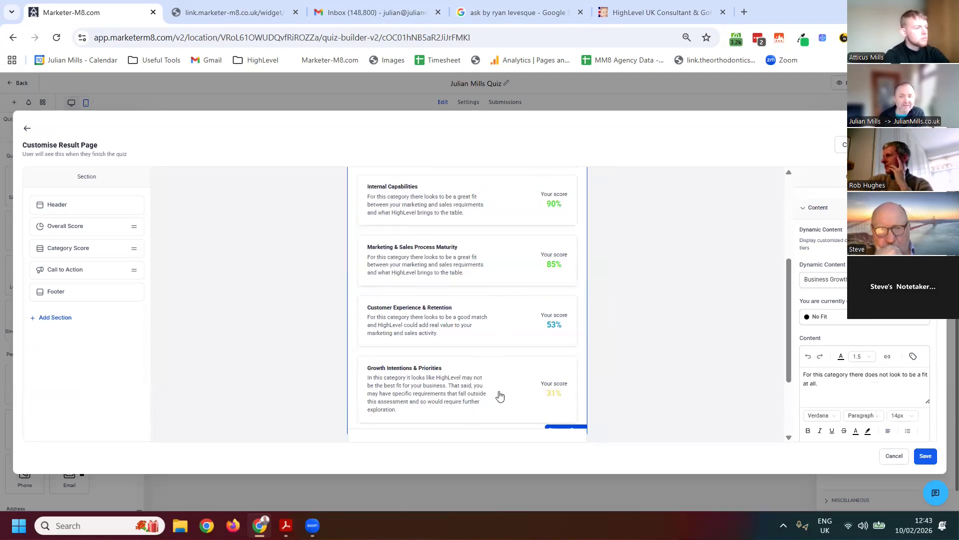
scroll(500, 395, down, 2)
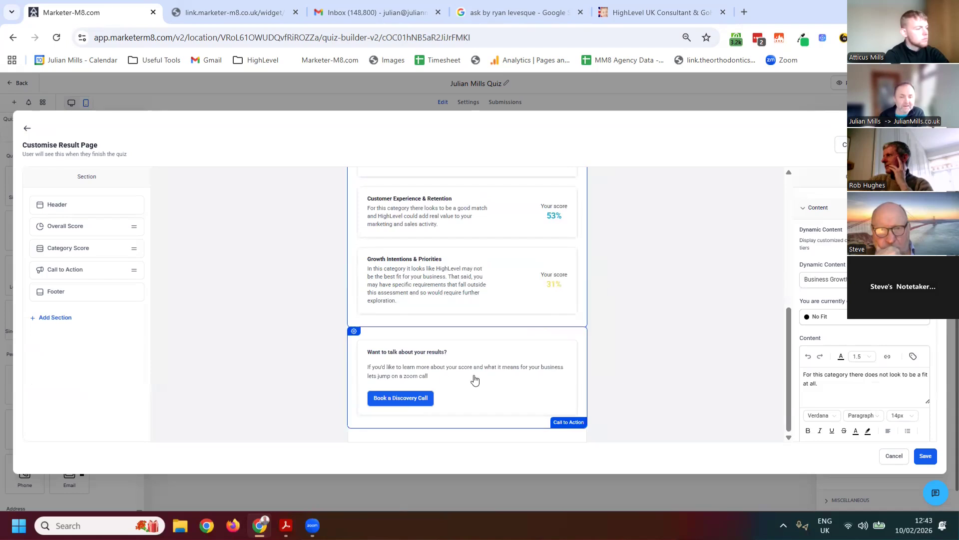
Examine the Call to Action content for the No Fit, Low Fit and Great Fit tiers, and review the result page's scores
click(474, 378)
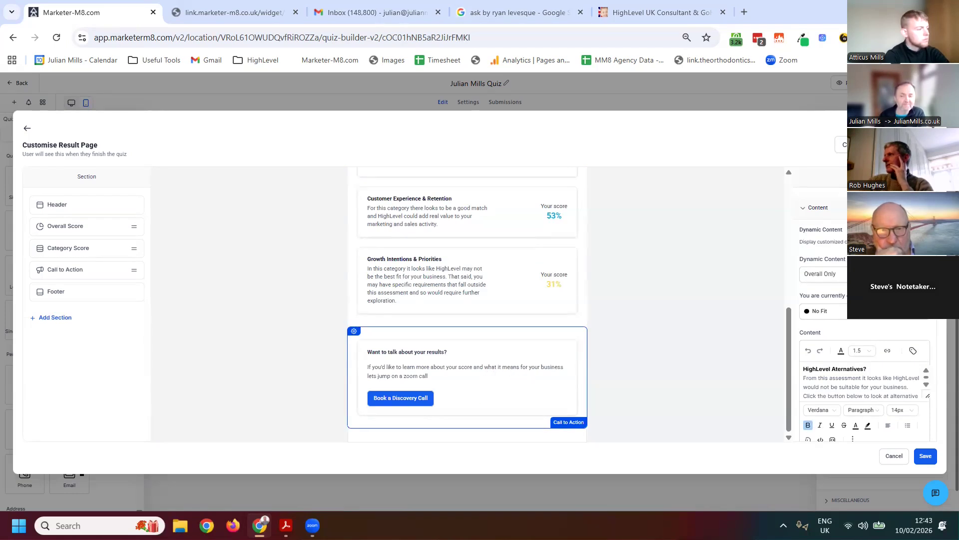
scroll(865, 310, down, 2)
scroll(865, 310, up, 2)
click(824, 311)
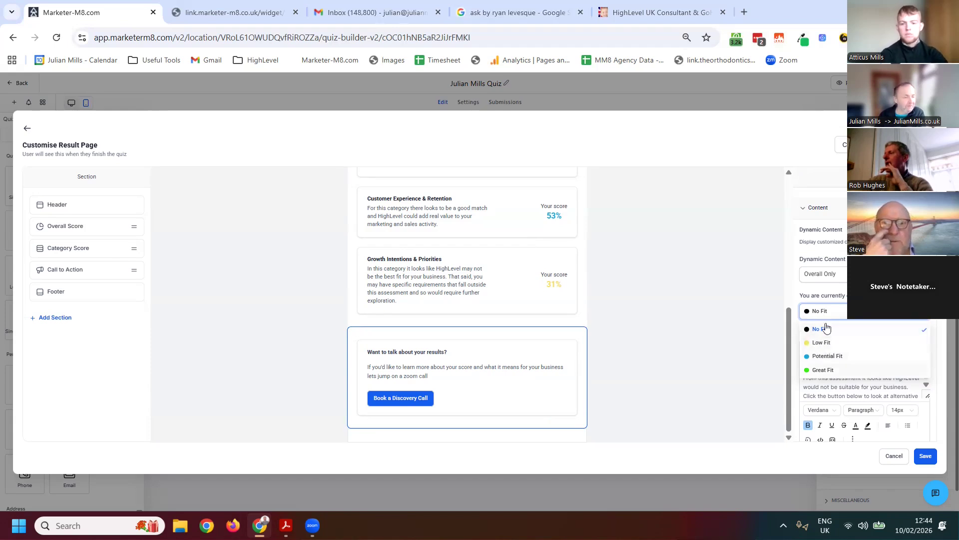
click(822, 343)
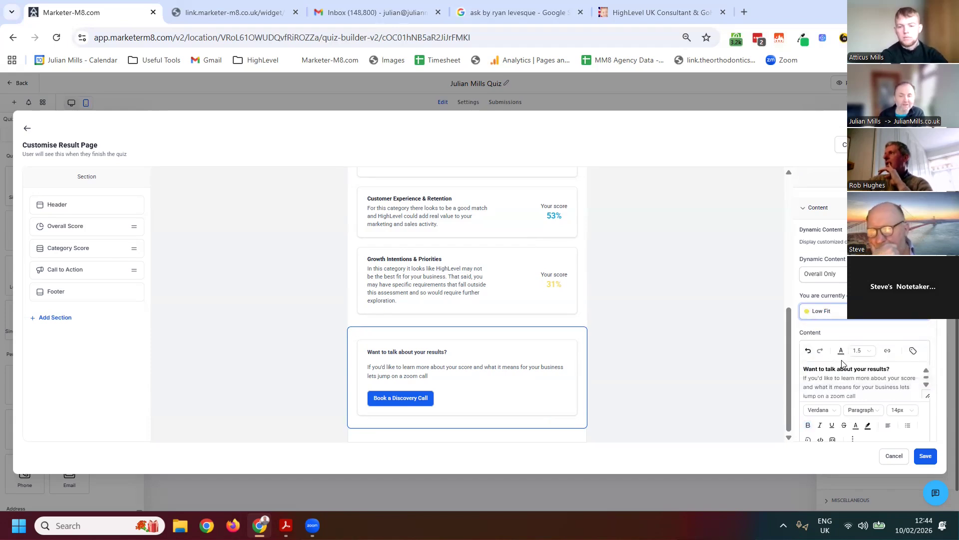
scroll(849, 325, down, 3)
scroll(848, 264, up, 1)
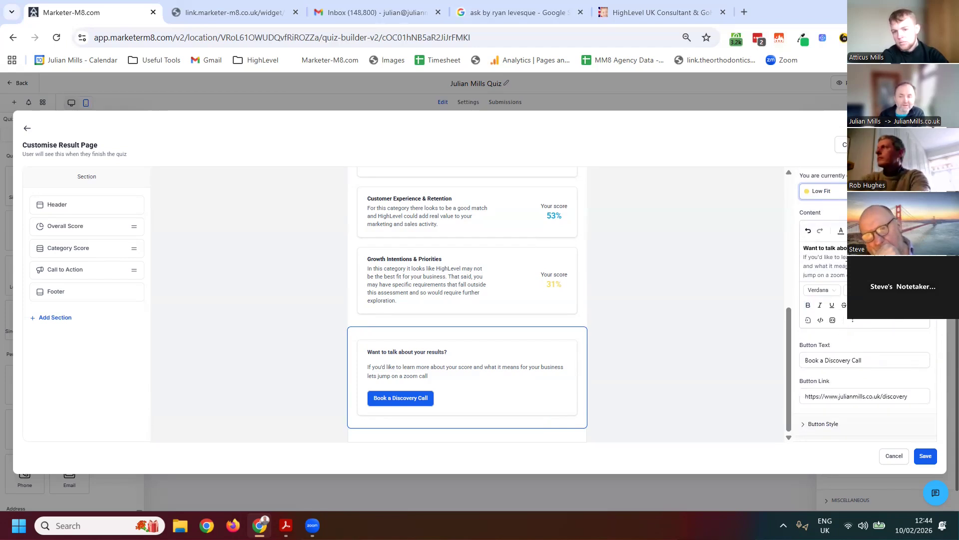
click(831, 192)
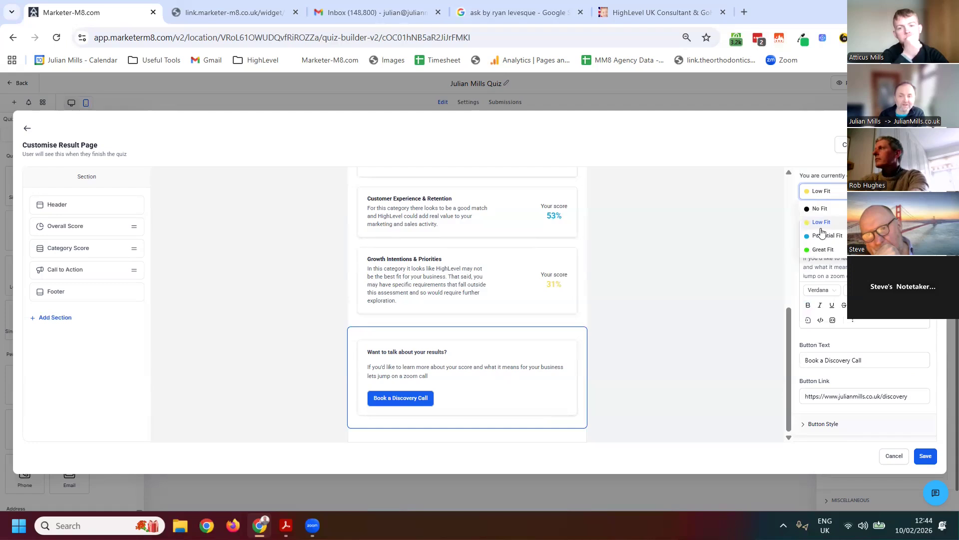
click(820, 249)
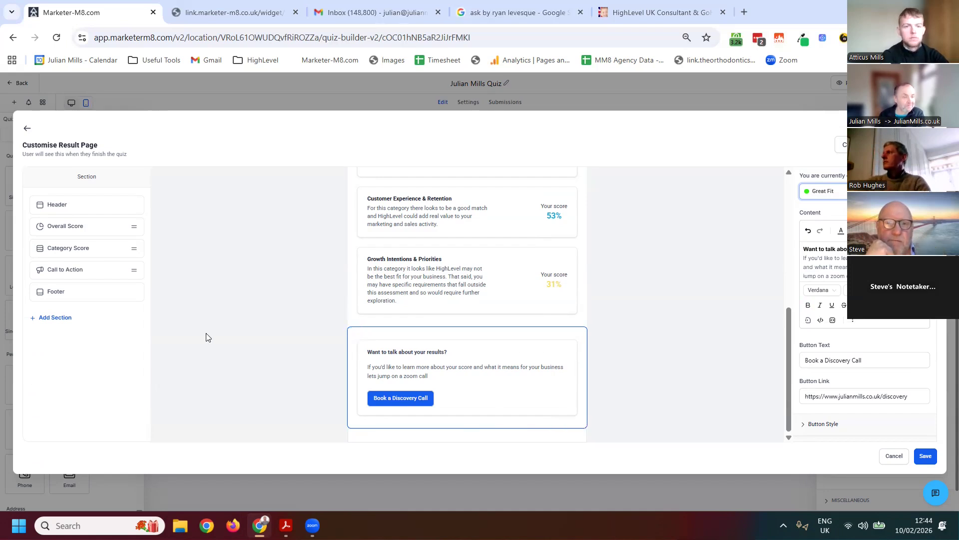
scroll(515, 302, up, 5)
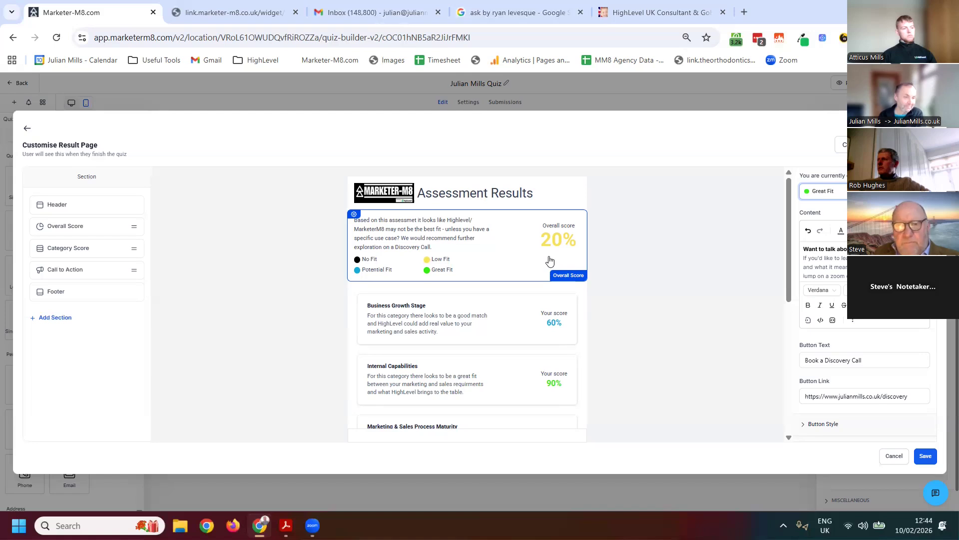
scroll(549, 260, down, 5)
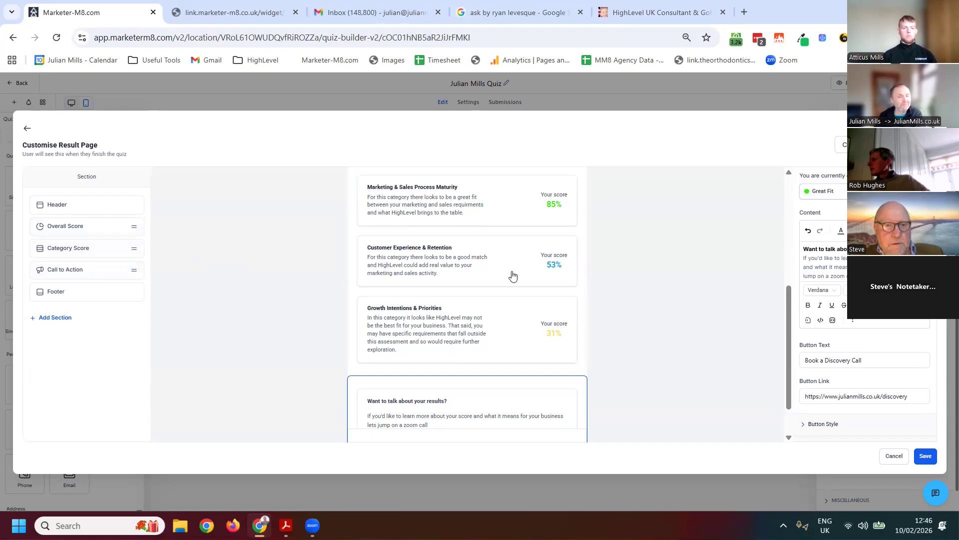
Leave the quiz builder and create a new automation workflow from scratch
click(19, 85)
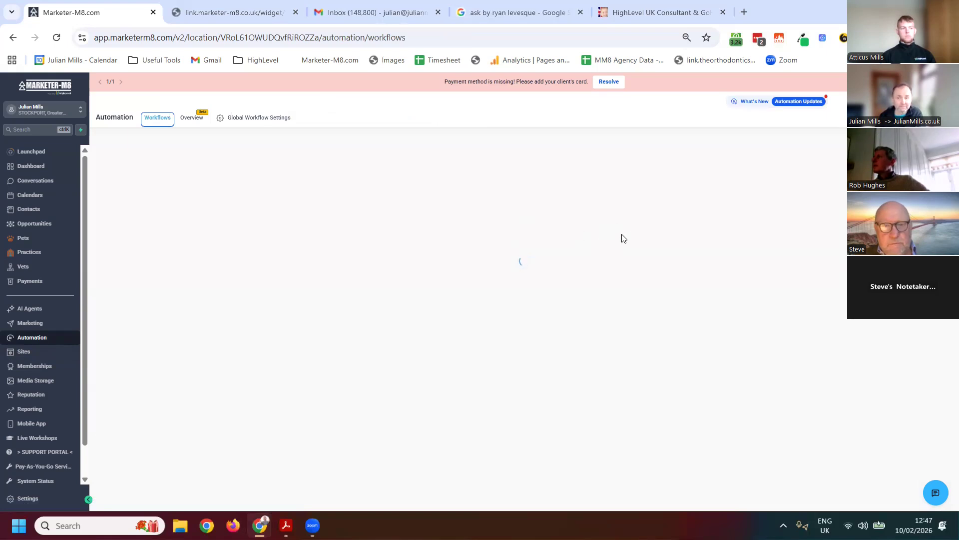
click(799, 150)
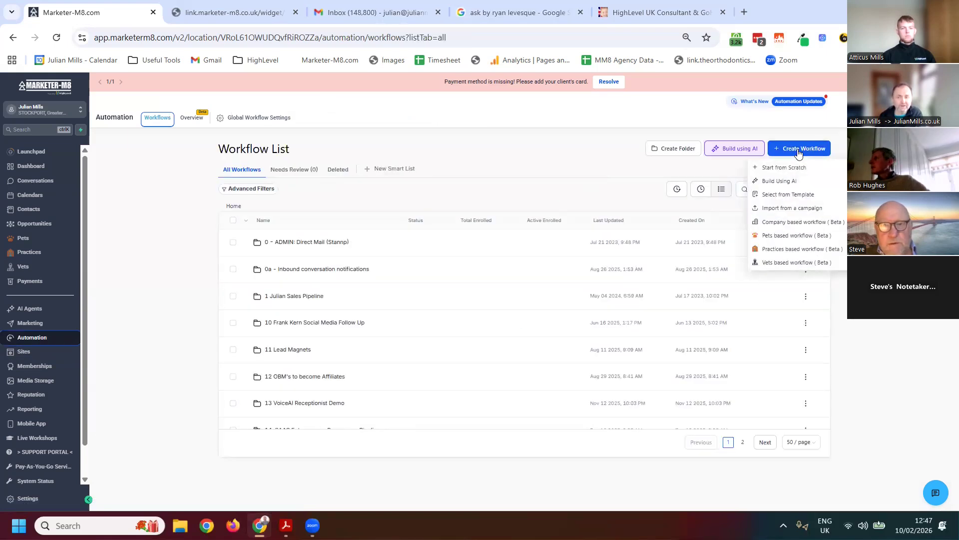
click(775, 168)
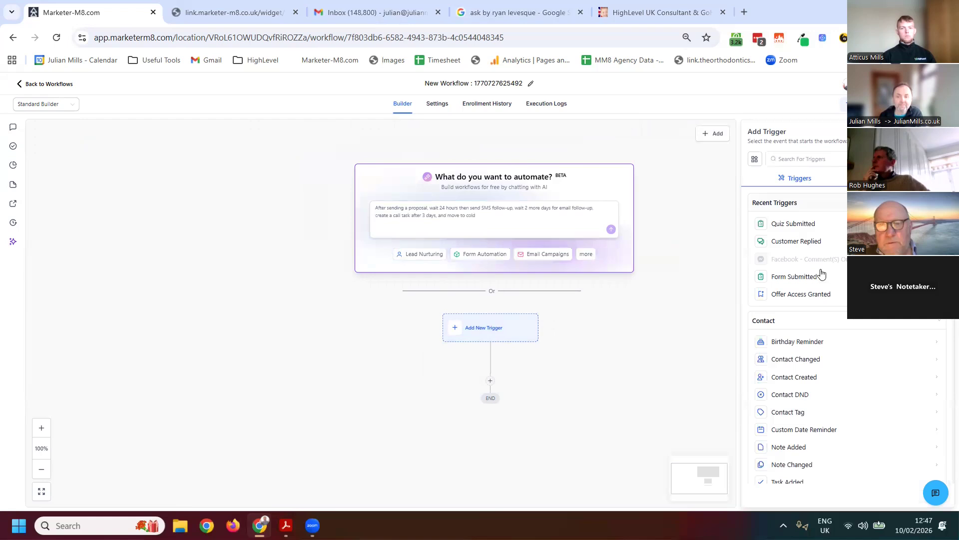
Add a Quiz Submitted trigger to the workflow, with a Quiz Name filter using the Is operator and the assessment quiz selected
drag(797, 223, 502, 335)
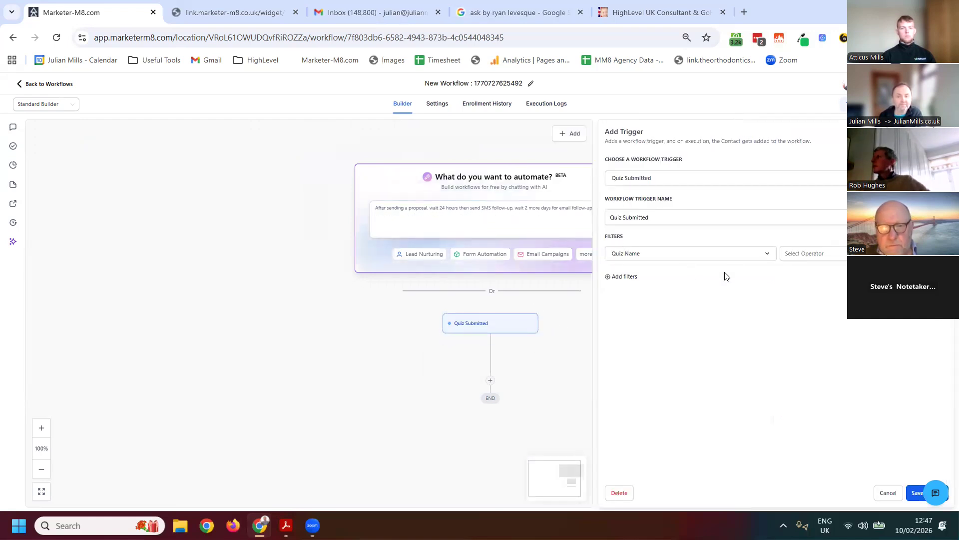
click(816, 256)
click(804, 272)
click(841, 255)
click(839, 293)
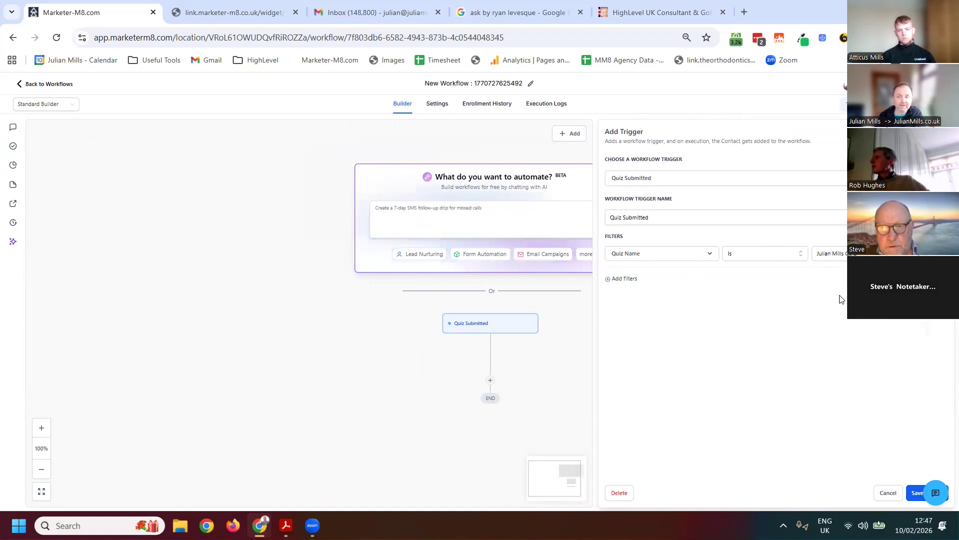
Try an Overall Score filter with the Between operator on the Quiz Submitted trigger, and remove that filter
click(611, 279)
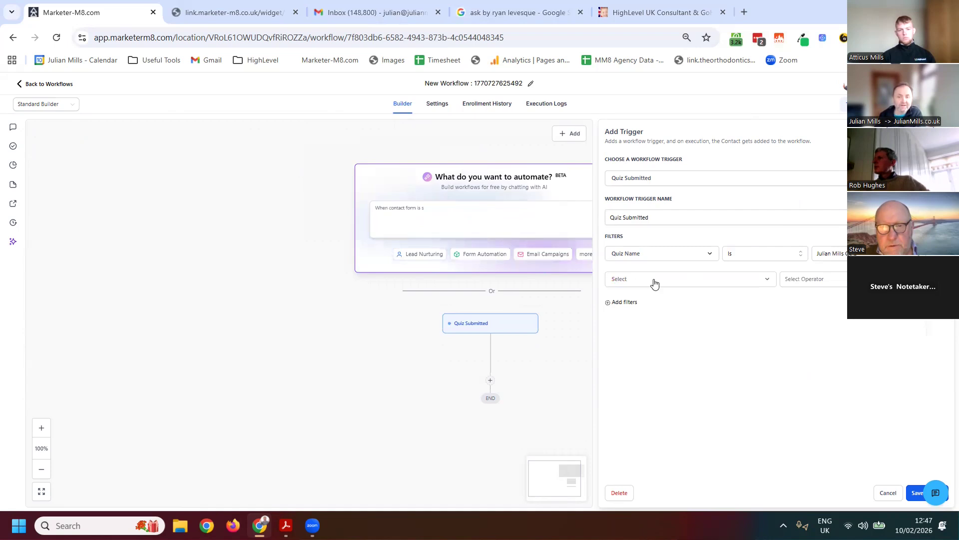
click(655, 283)
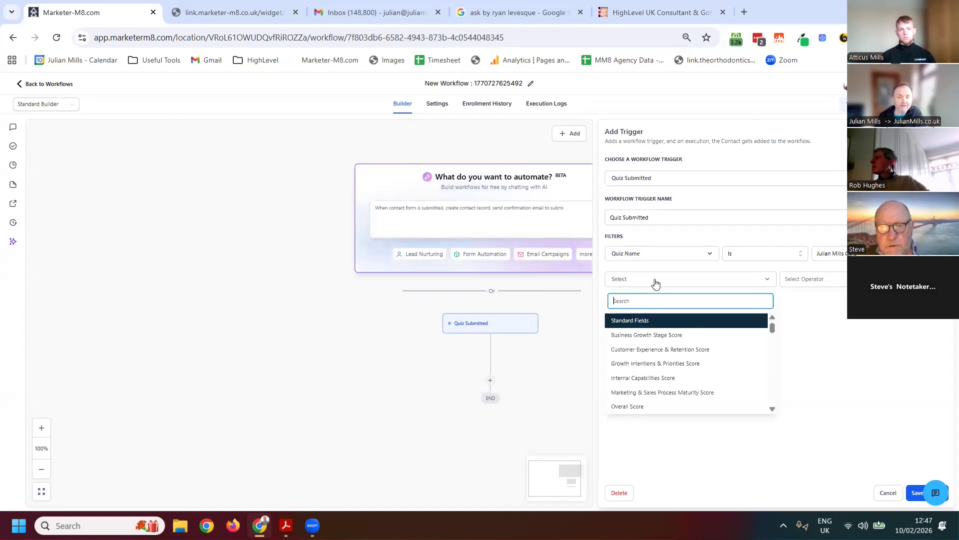
click(638, 408)
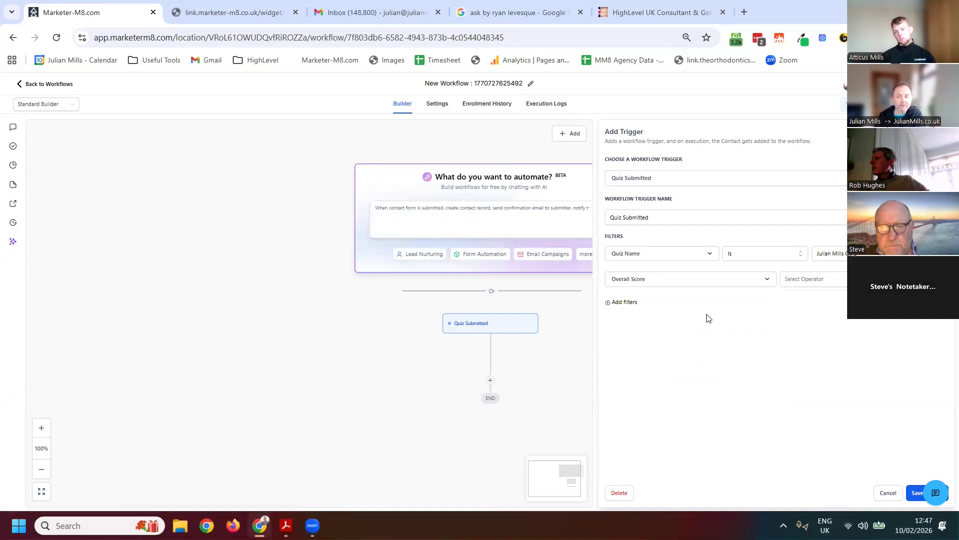
click(822, 282)
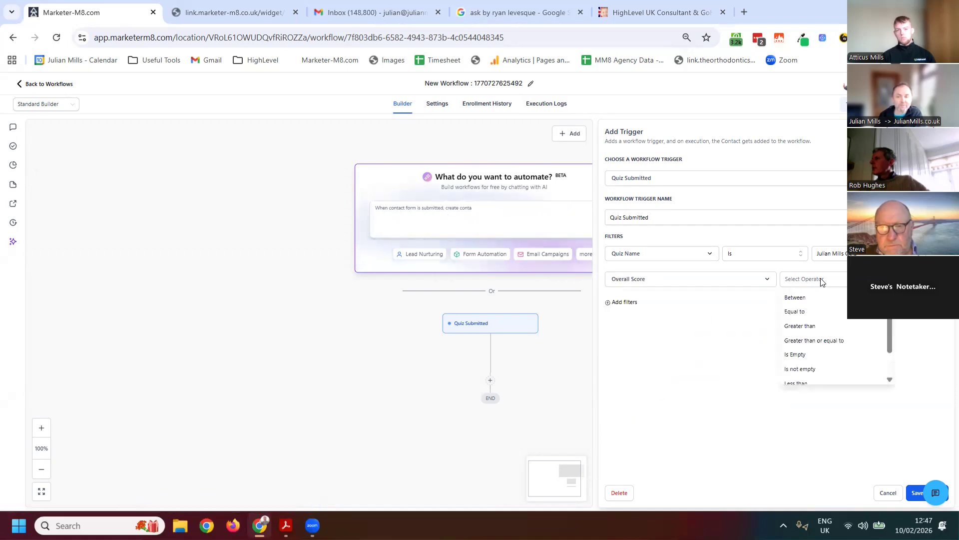
click(799, 297)
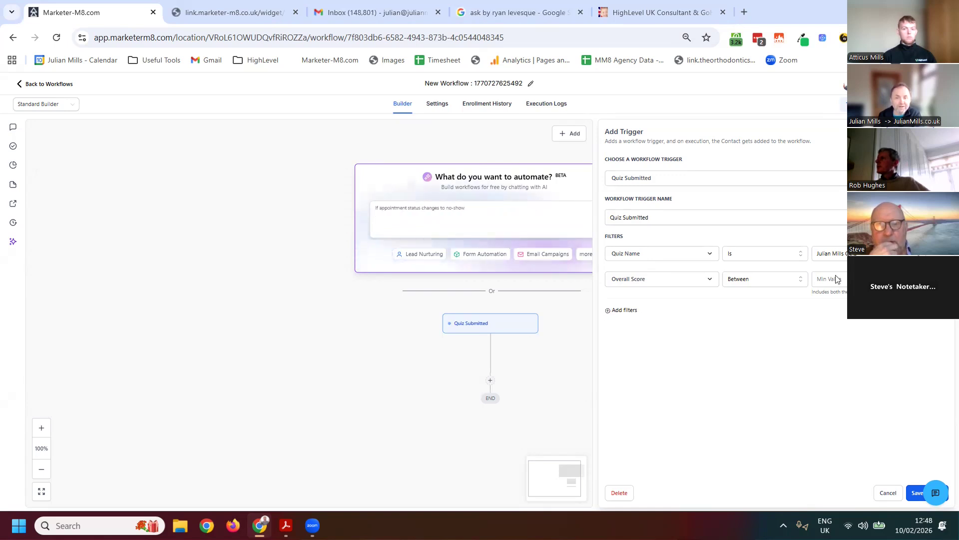
click(942, 279)
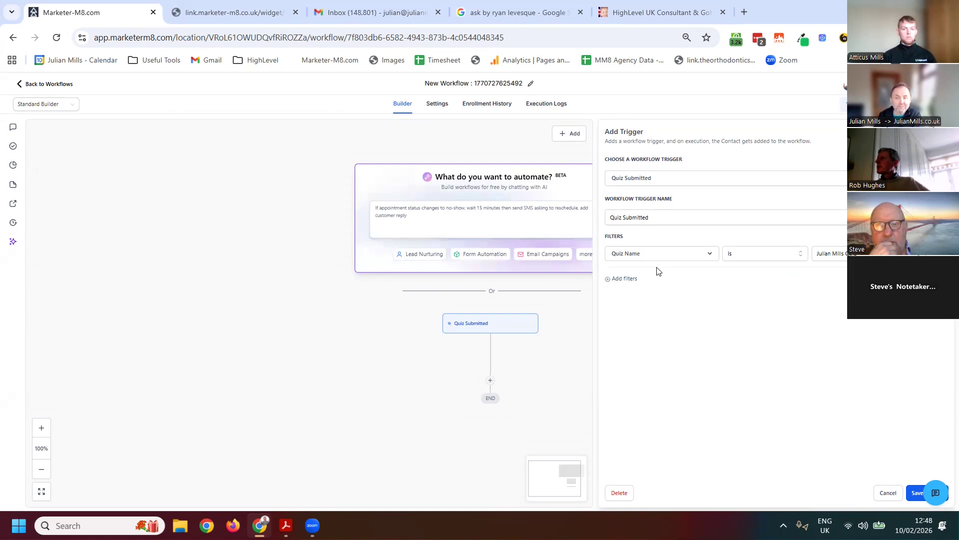
Browse the score fields offered for an additional filter on the Quiz Submitted trigger
click(621, 280)
click(656, 289)
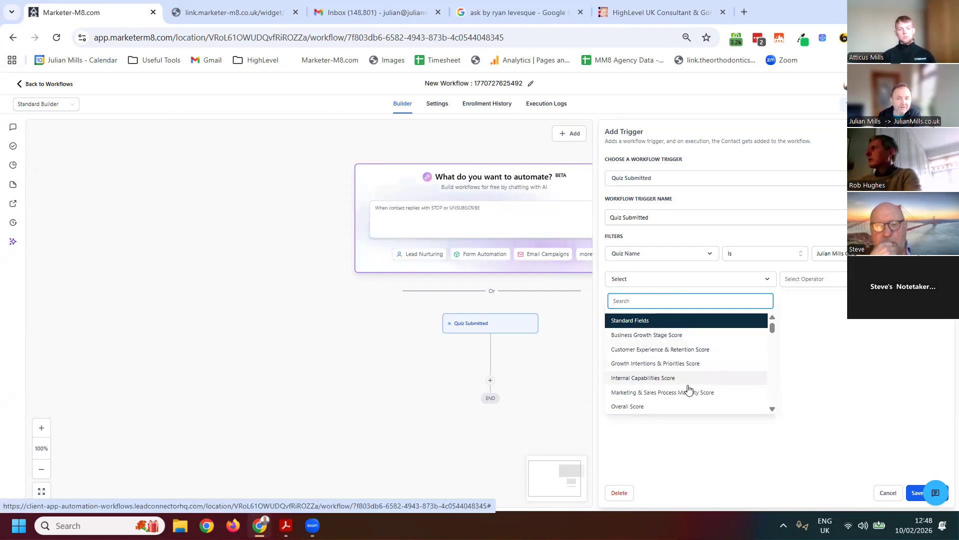
click(841, 330)
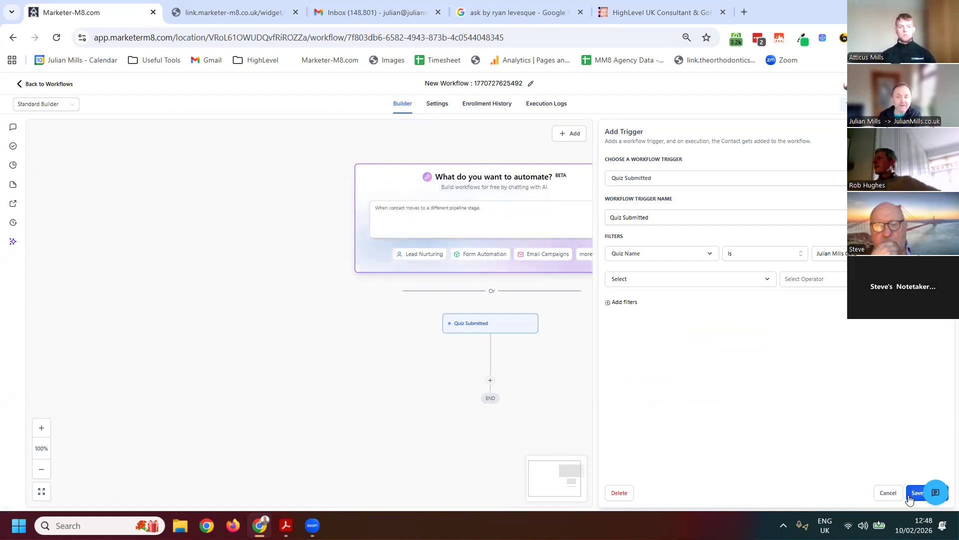
Remove the empty extra filter and save the Quiz Submitted trigger
click(910, 495)
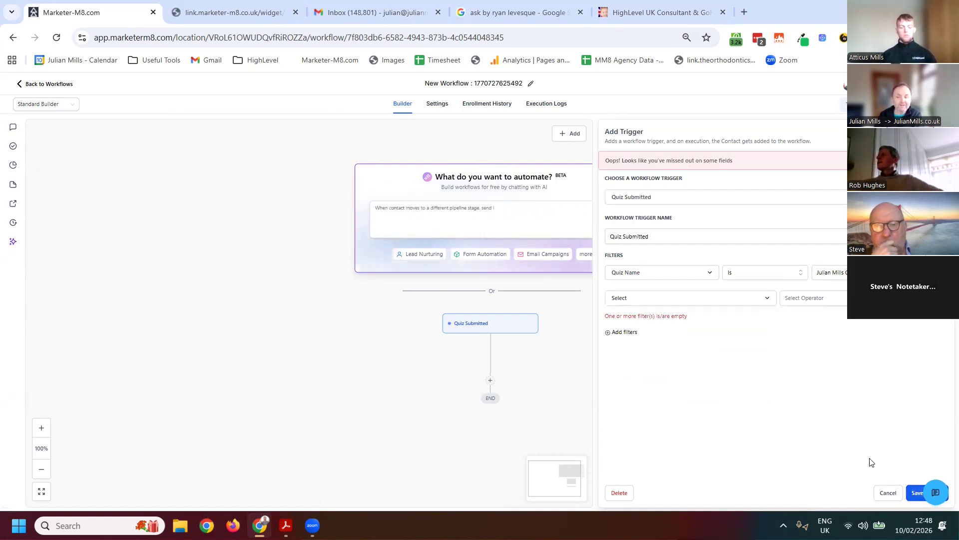
click(810, 299)
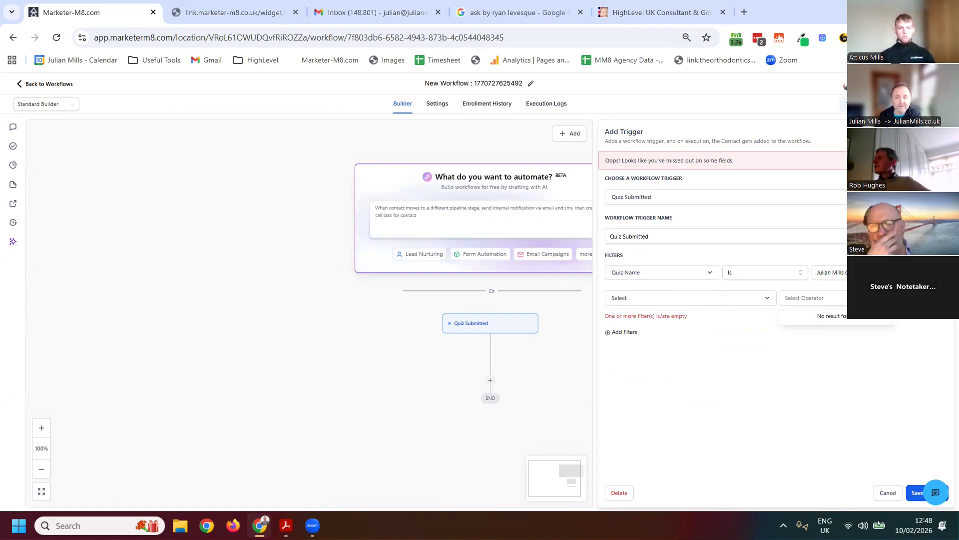
click(908, 298)
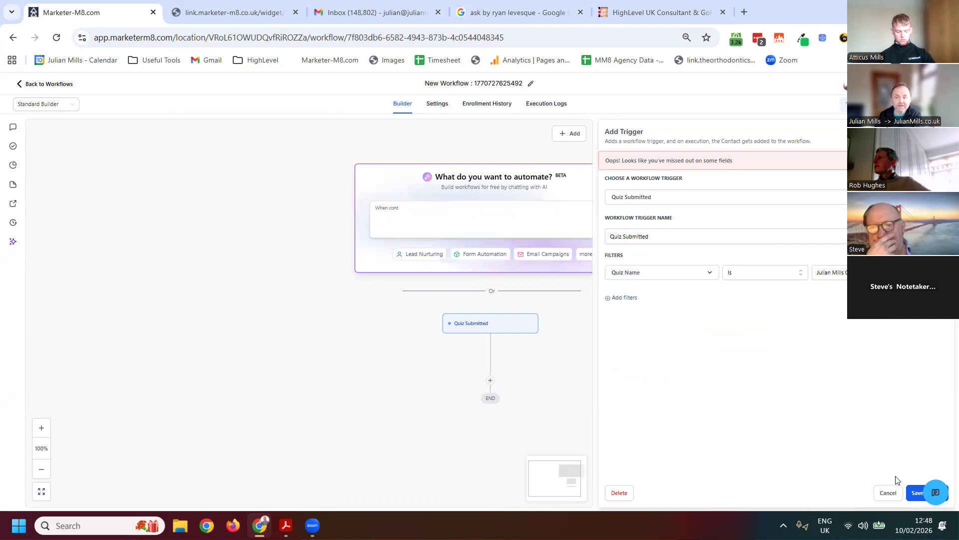
click(914, 494)
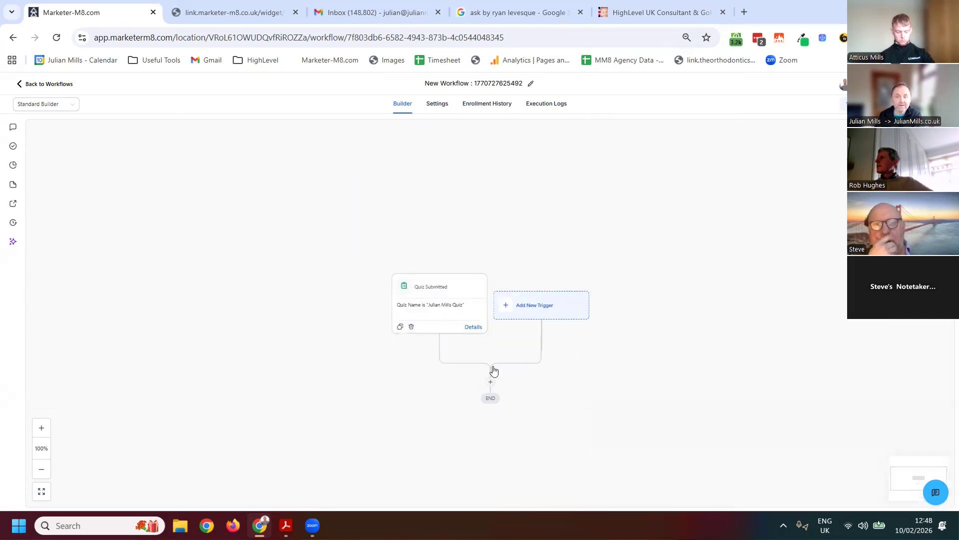
Add a Send Email action after the Quiz Submitted trigger and go to its message composer
click(490, 384)
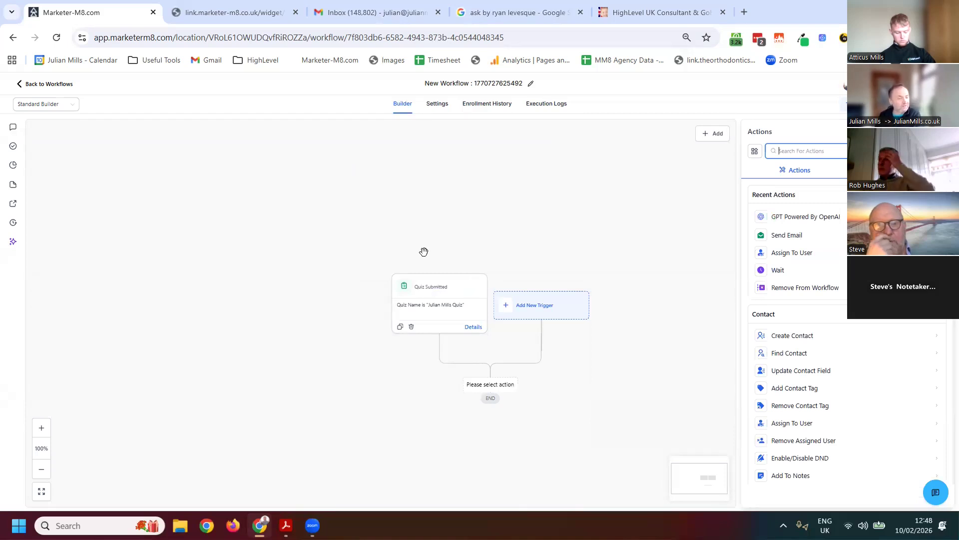
click(783, 235)
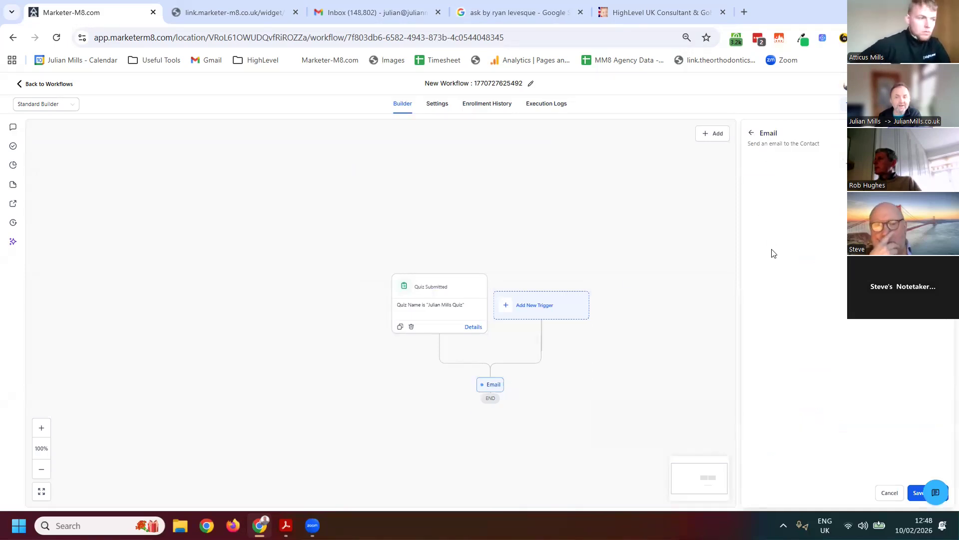
scroll(764, 290, down, 2)
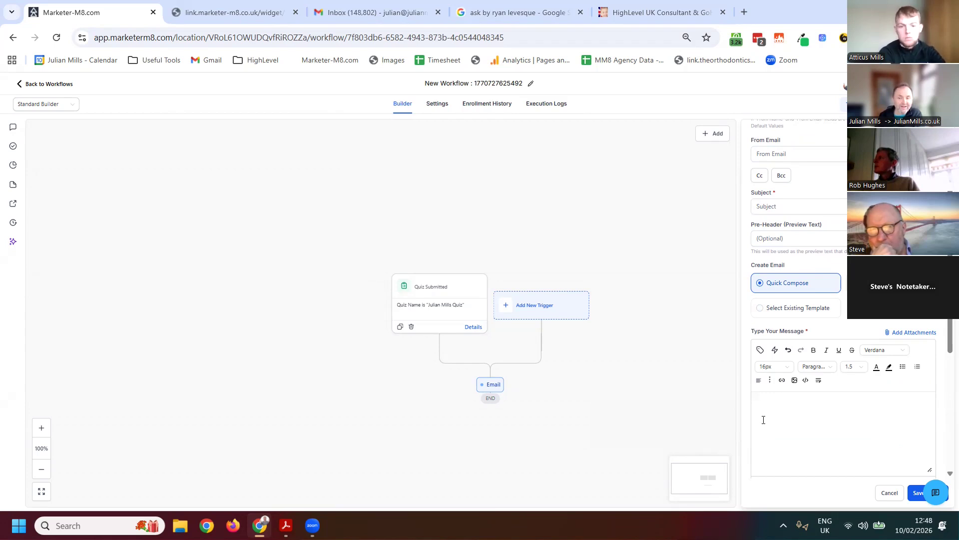
Examine the custom value categories that can be inserted into the email's message body
click(773, 427)
click(760, 349)
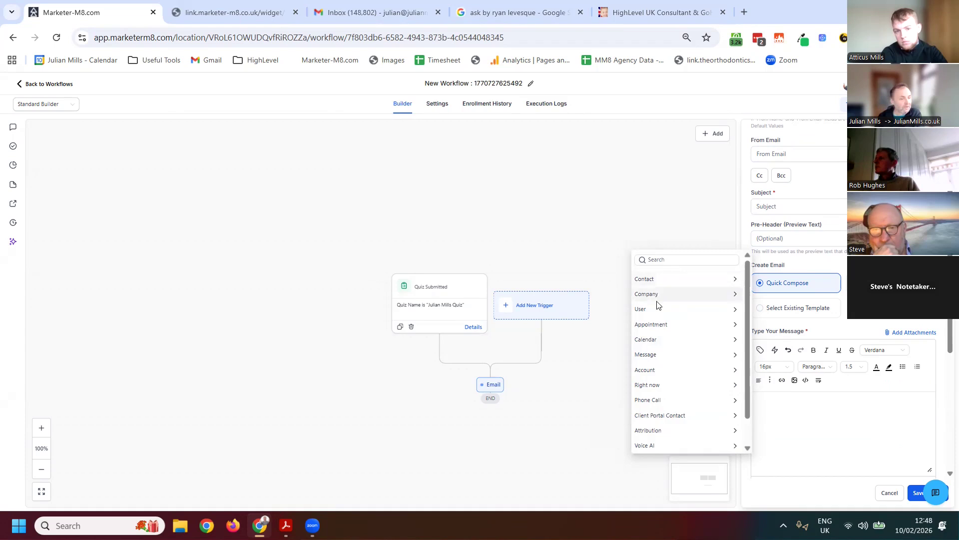
scroll(707, 428, down, 1)
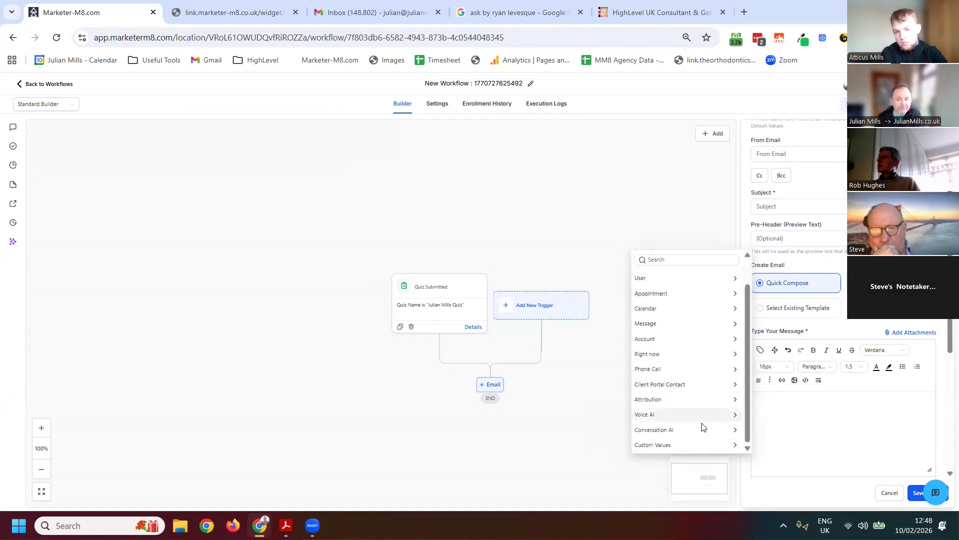
click(800, 427)
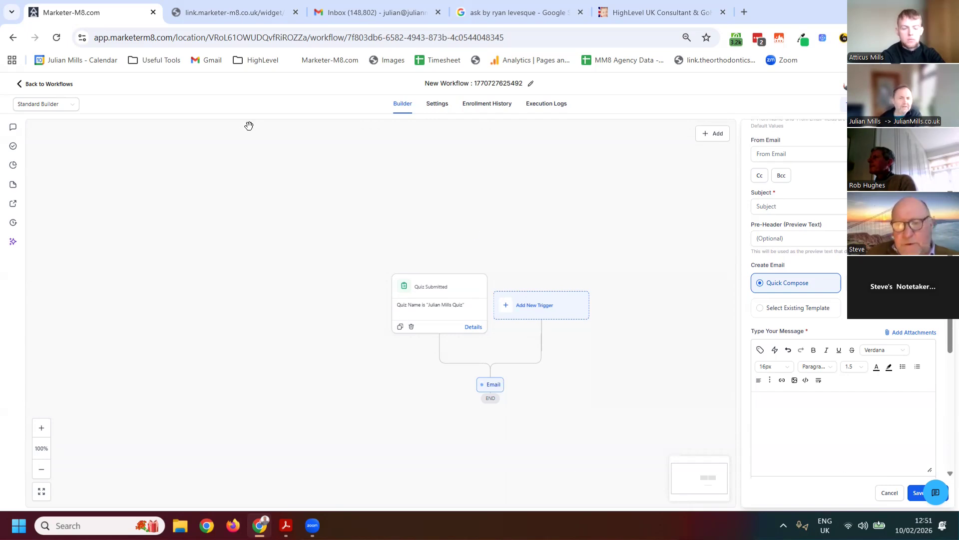
Leave the workflow, go to the quiz submissions, and open the submission from Feb 10, 2026
click(30, 84)
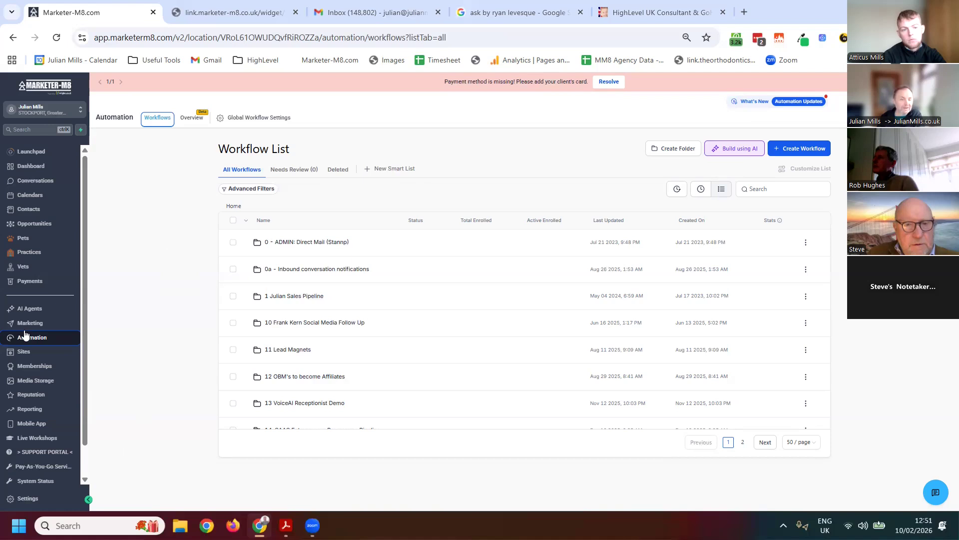
click(23, 356)
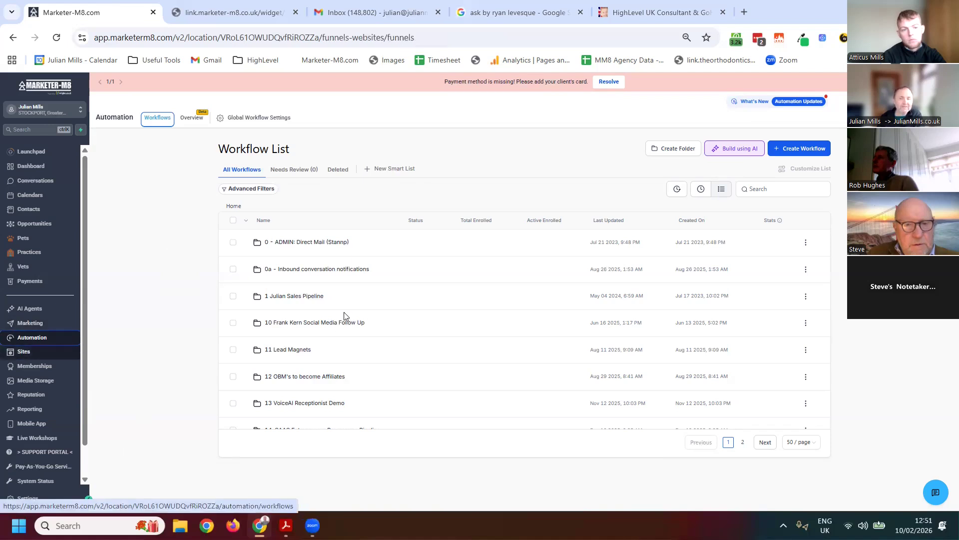
mouse_move(460, 120)
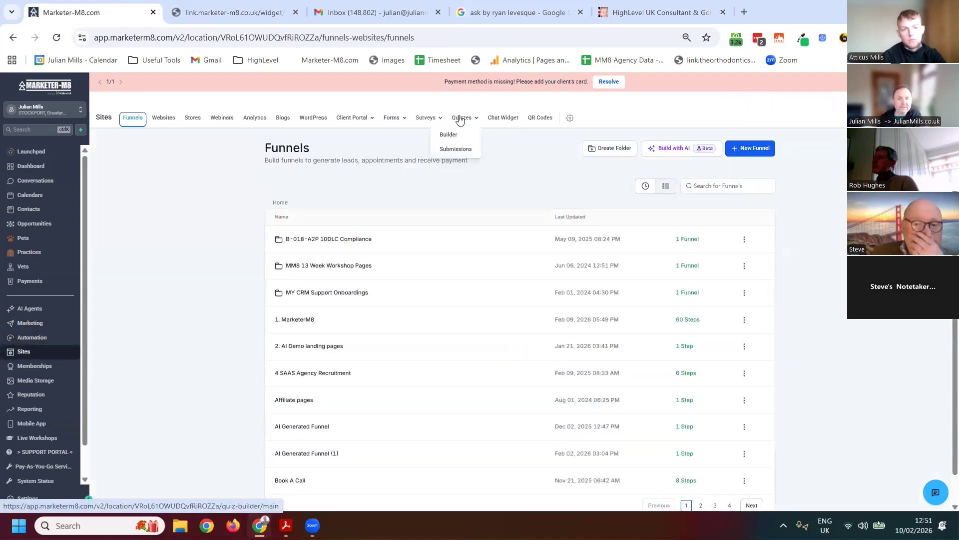
click(454, 151)
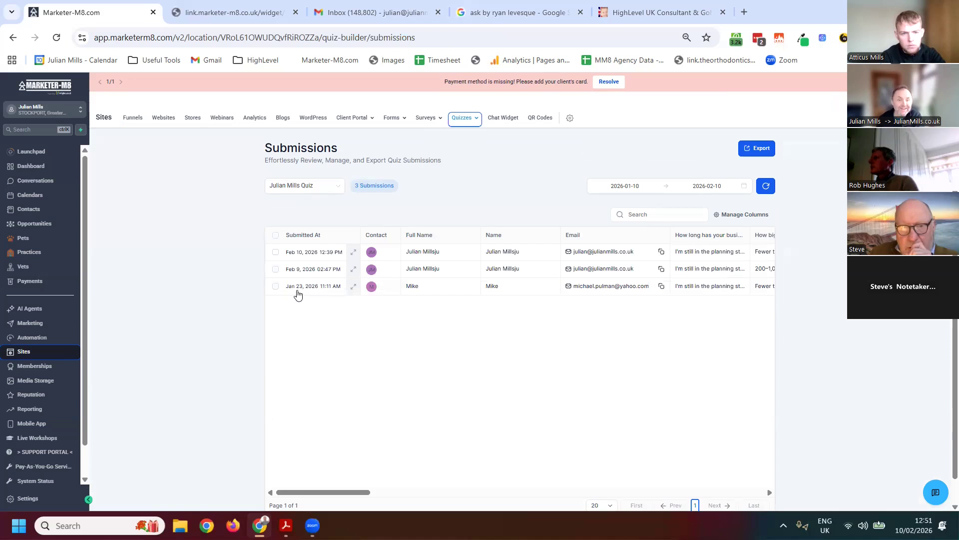
click(321, 261)
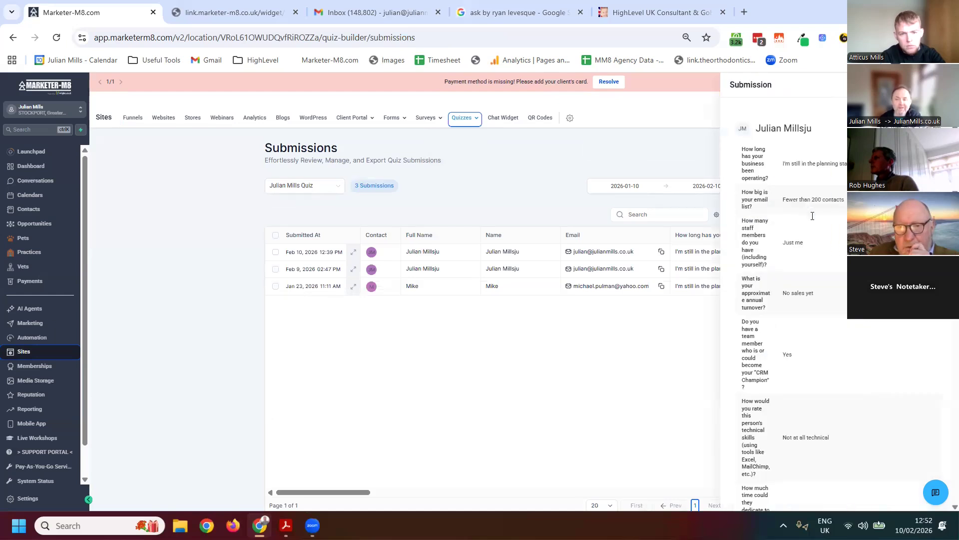
Review the submission's answers, category scores, highest, lowest and overall scores and page details, and close it
scroll(810, 216, down, 15)
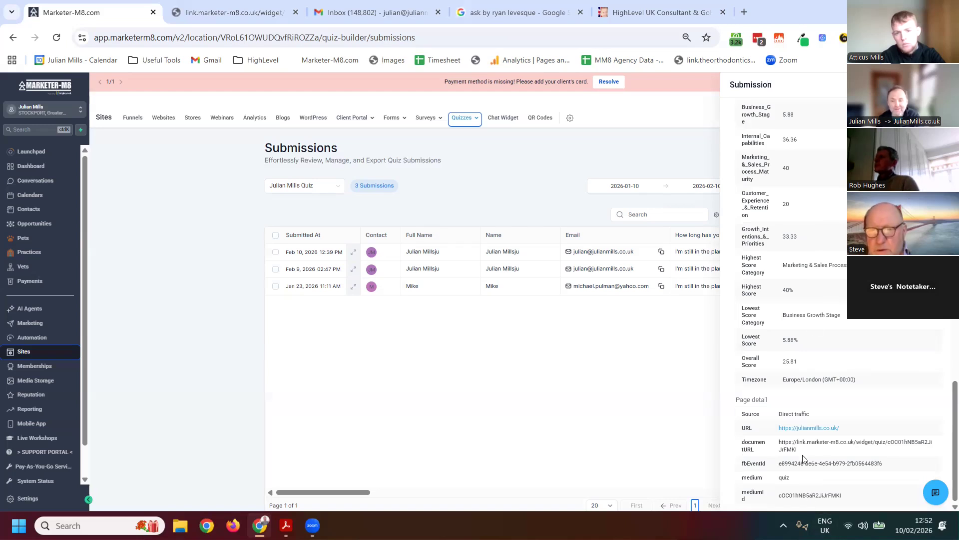
scroll(801, 433, up, 4)
scroll(803, 435, down, 4)
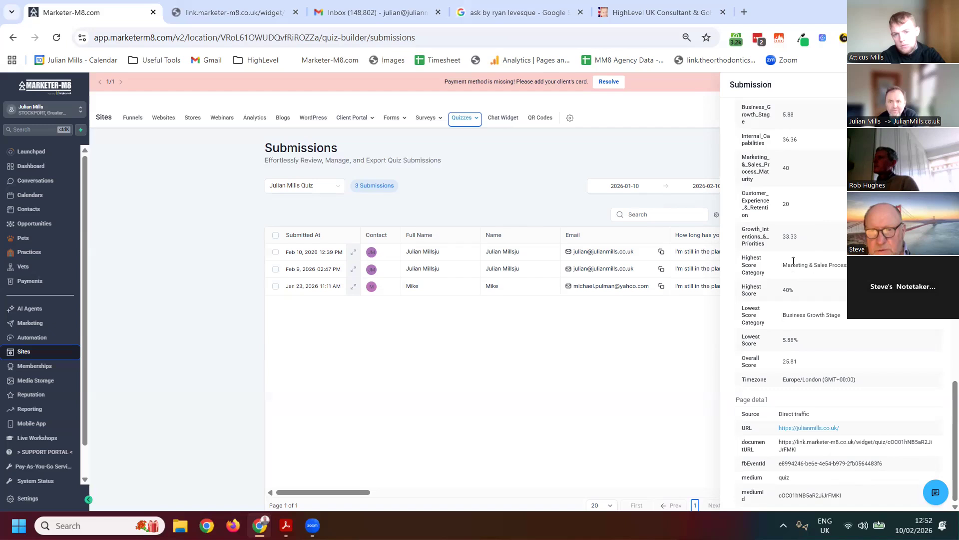
scroll(795, 254, up, 15)
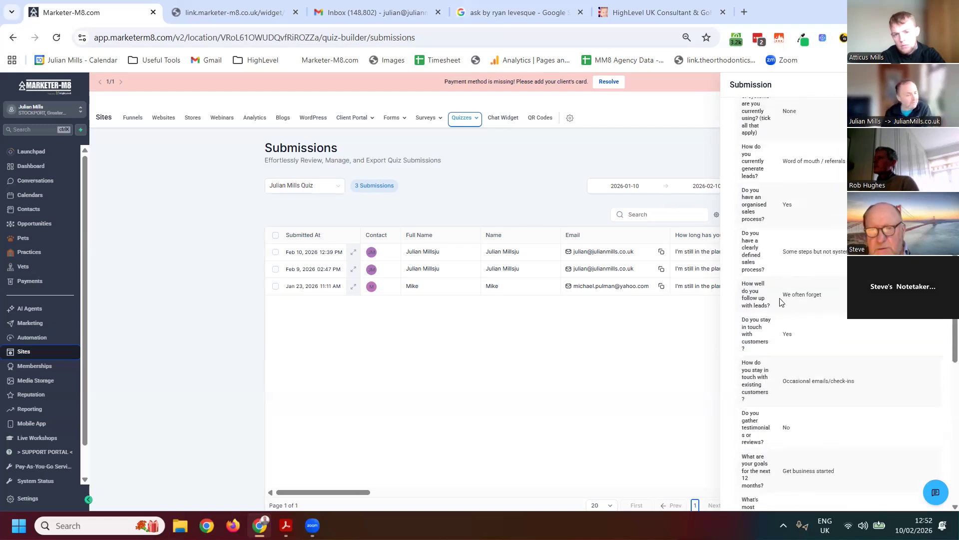
scroll(770, 306, up, 2)
scroll(824, 363, up, 5)
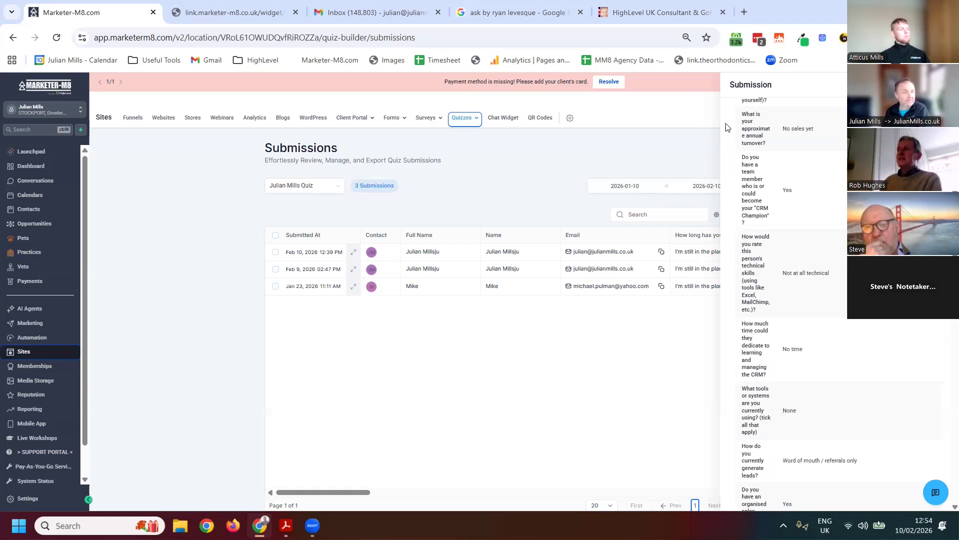
click(938, 85)
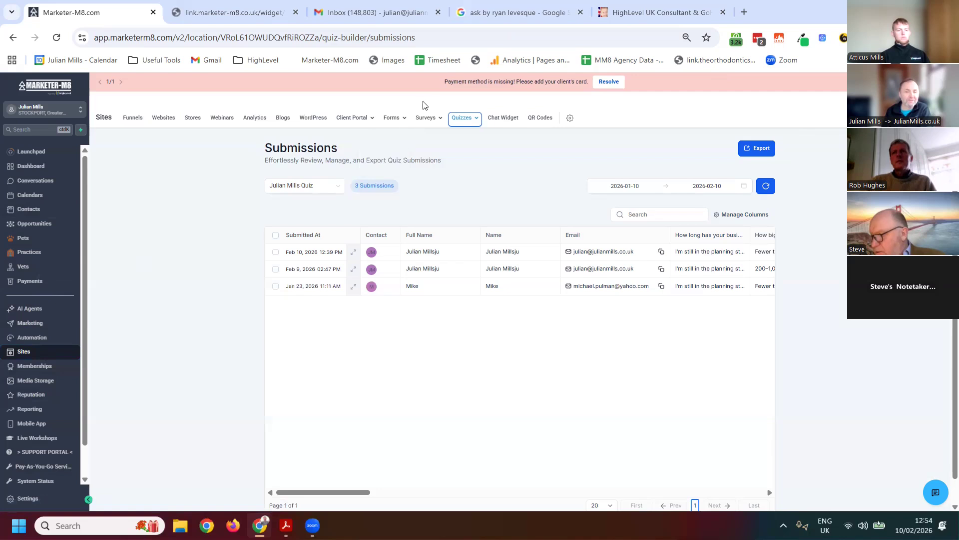
Open the form submissions and show the entries for All Forms
mouse_move(388, 120)
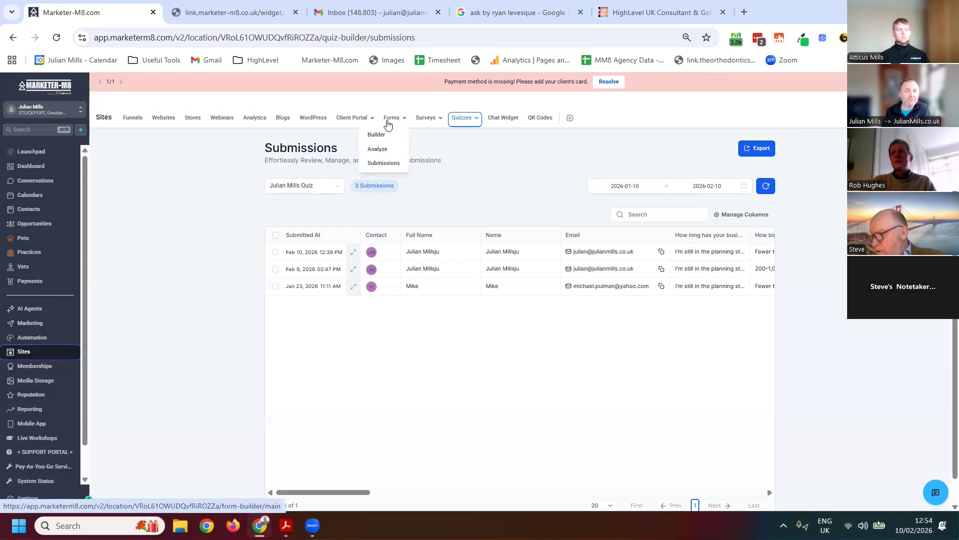
click(388, 128)
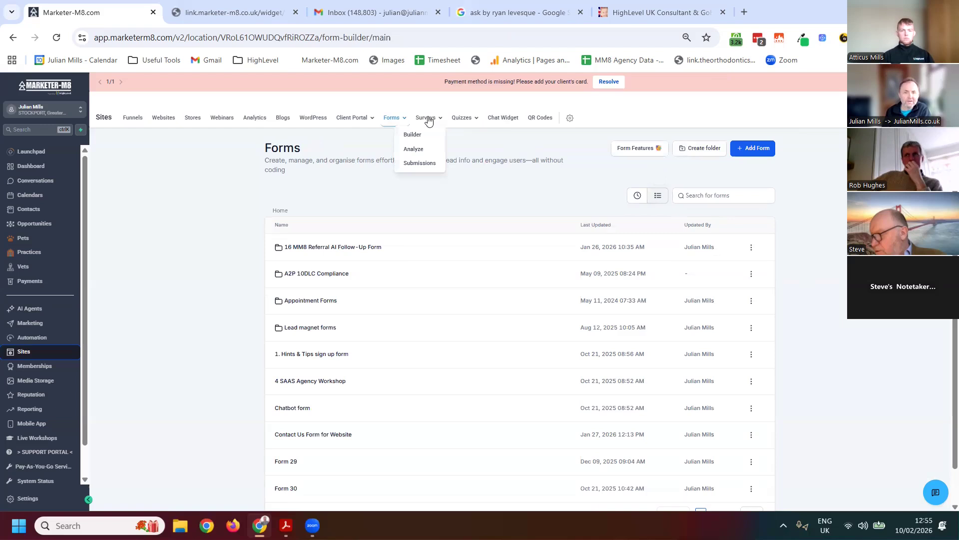
mouse_move(398, 129)
click(381, 162)
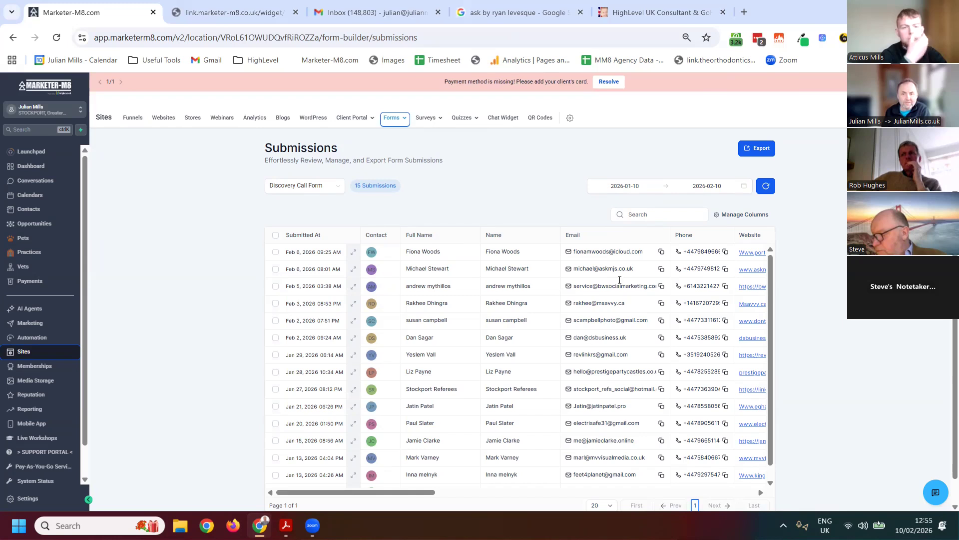
click(333, 190)
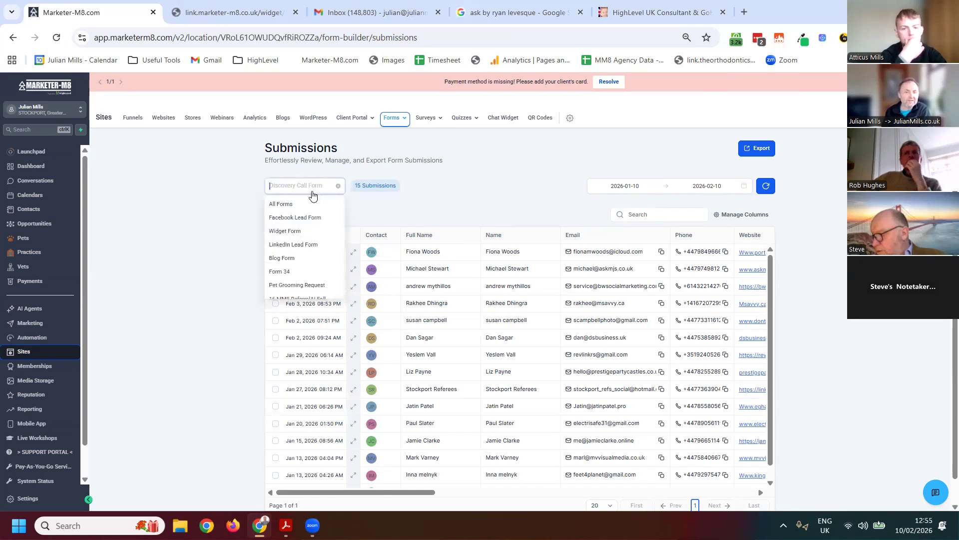
click(288, 204)
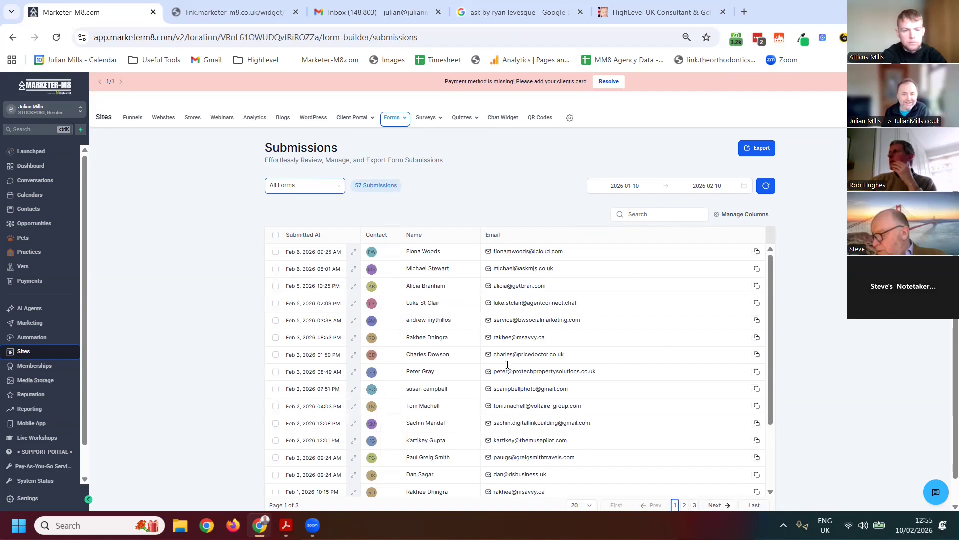
Filter the submissions to the Facebook Lead Form with a date range of 2023-01-06 to 2026-02-17
click(316, 191)
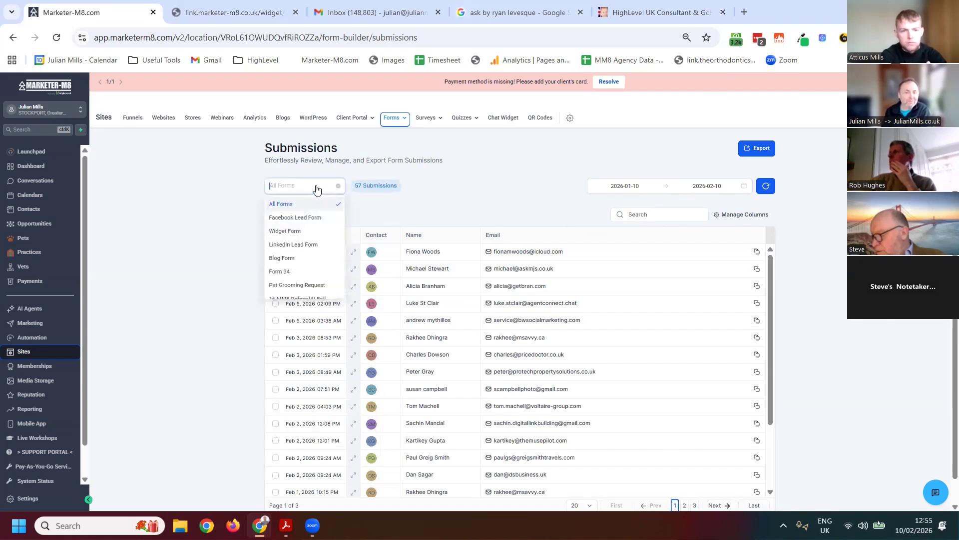
click(303, 221)
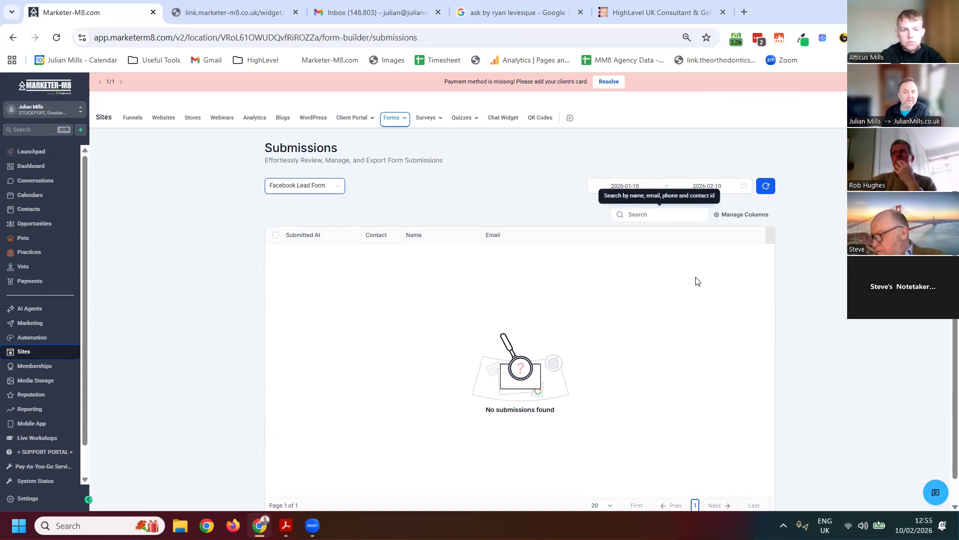
click(635, 186)
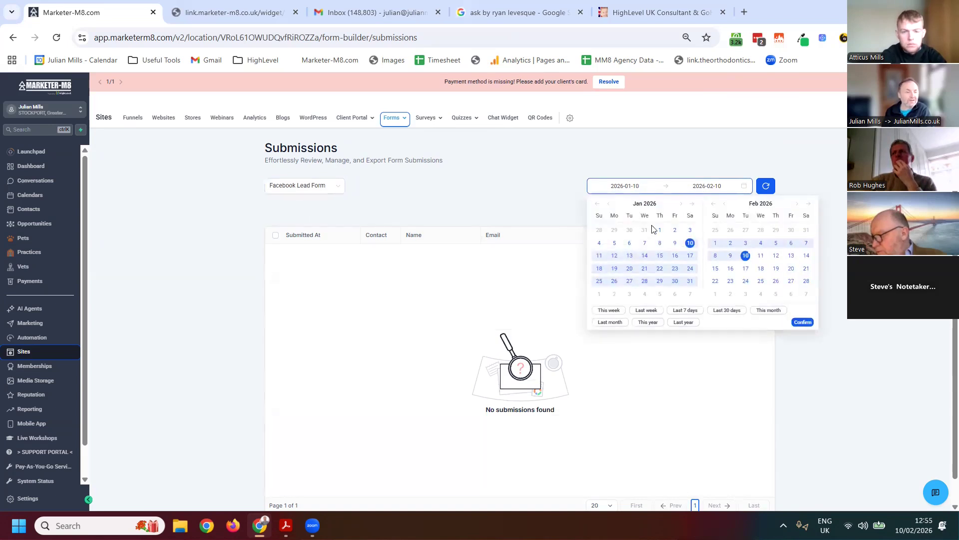
click(598, 203)
click(597, 203)
click(598, 203)
click(675, 243)
click(745, 268)
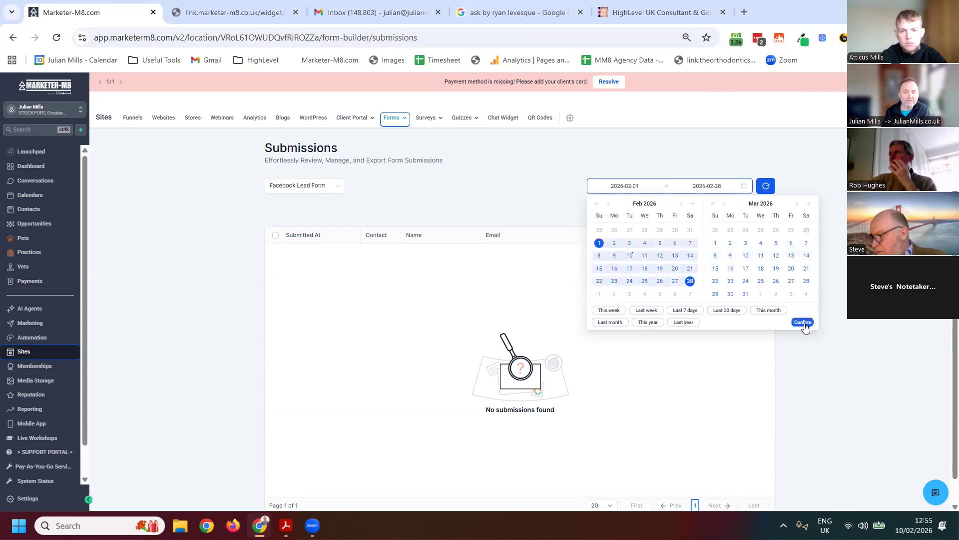
click(802, 323)
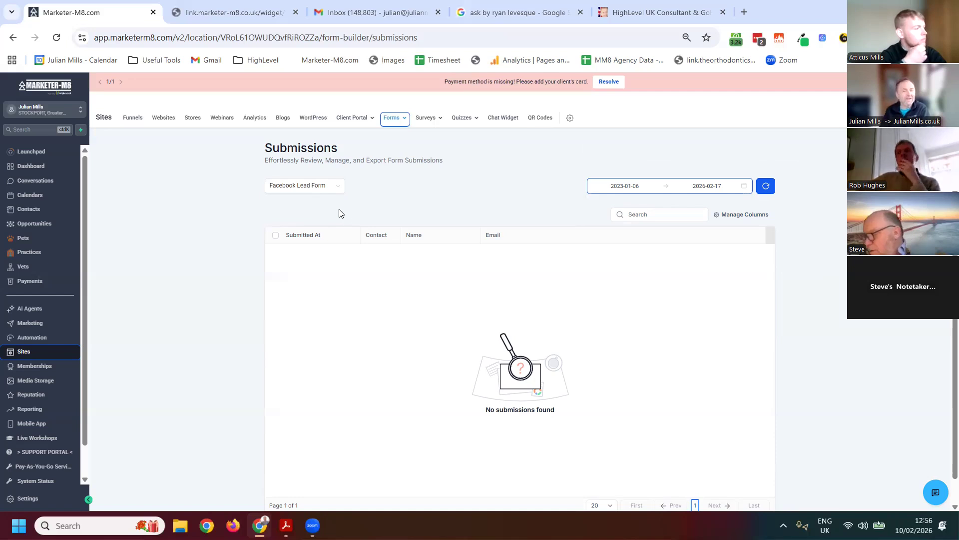
Return to the form builder's list of forms, and open the automation workflow list
click(394, 118)
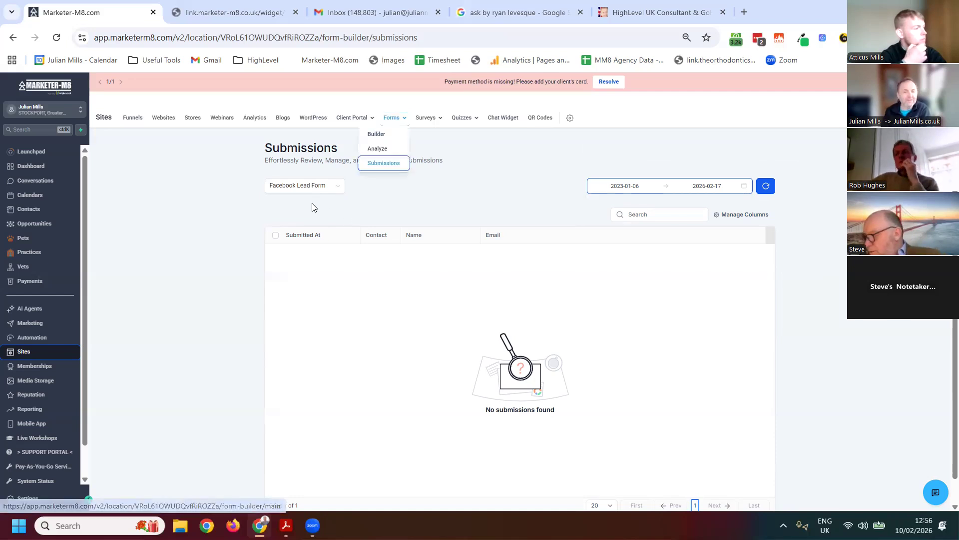
click(380, 131)
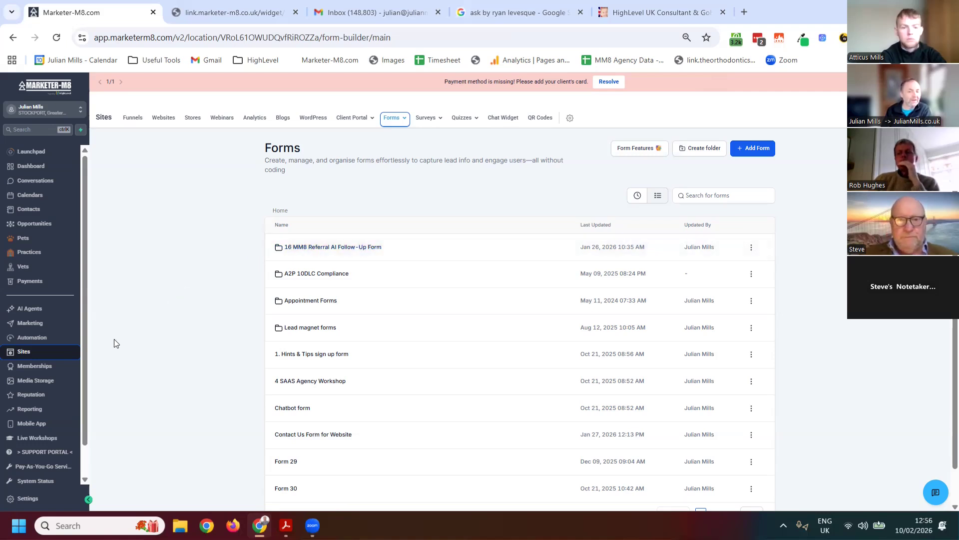
click(52, 338)
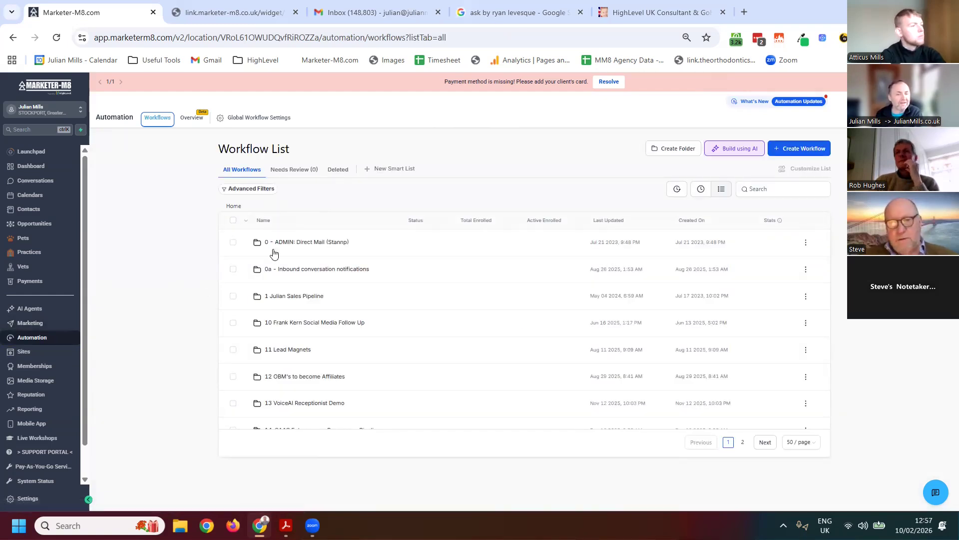
Look through the numbered folders in the workflow list and open the account's custom fields settings
scroll(313, 336, down, 3)
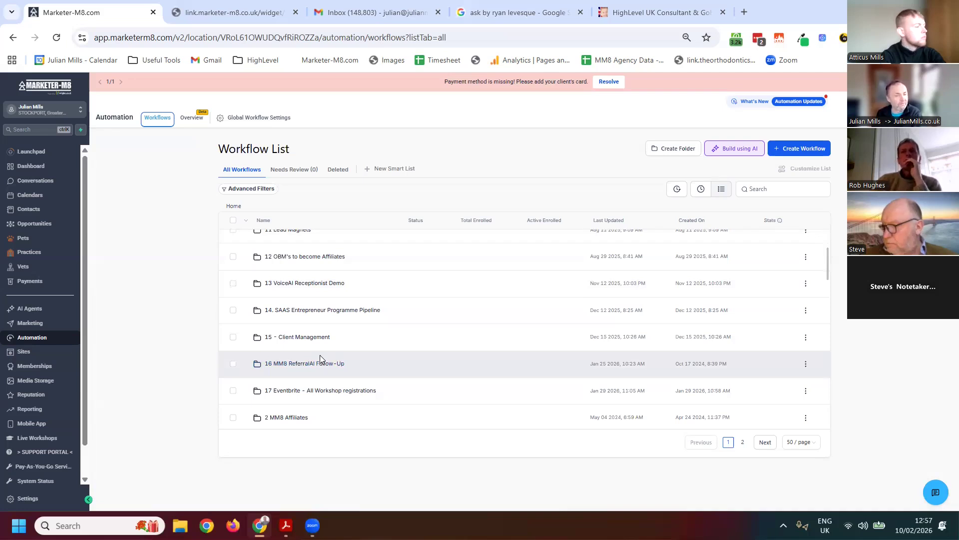
scroll(40, 407, down, 1)
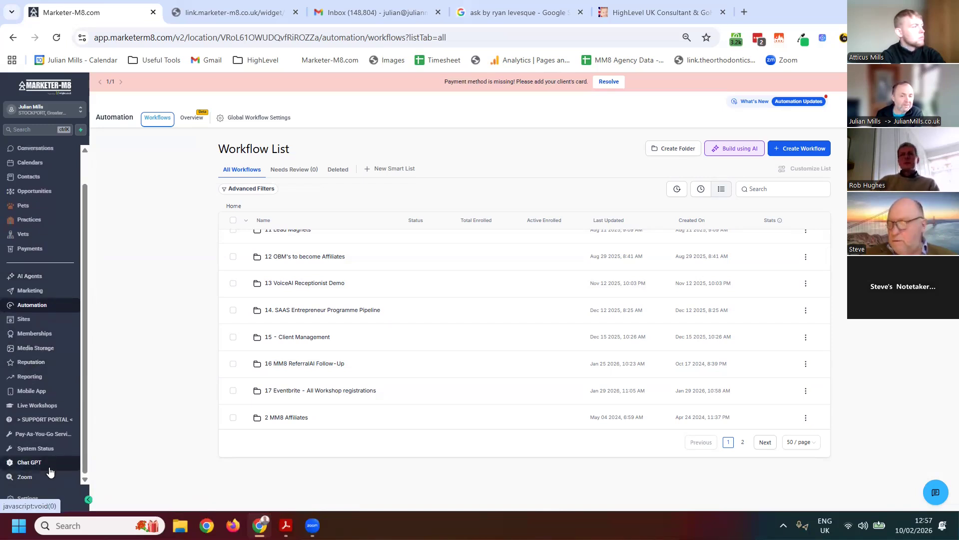
scroll(50, 360, up, 1)
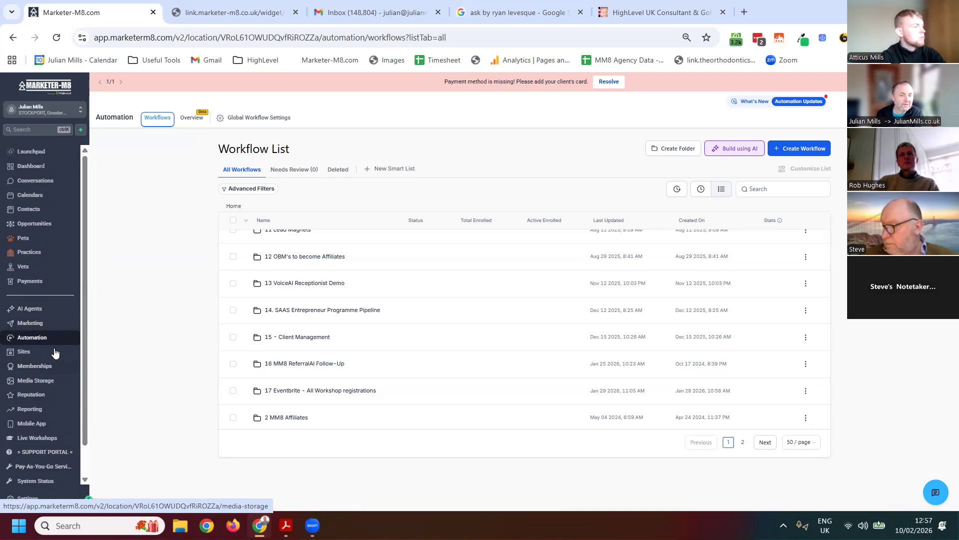
scroll(42, 439, down, 1)
click(37, 492)
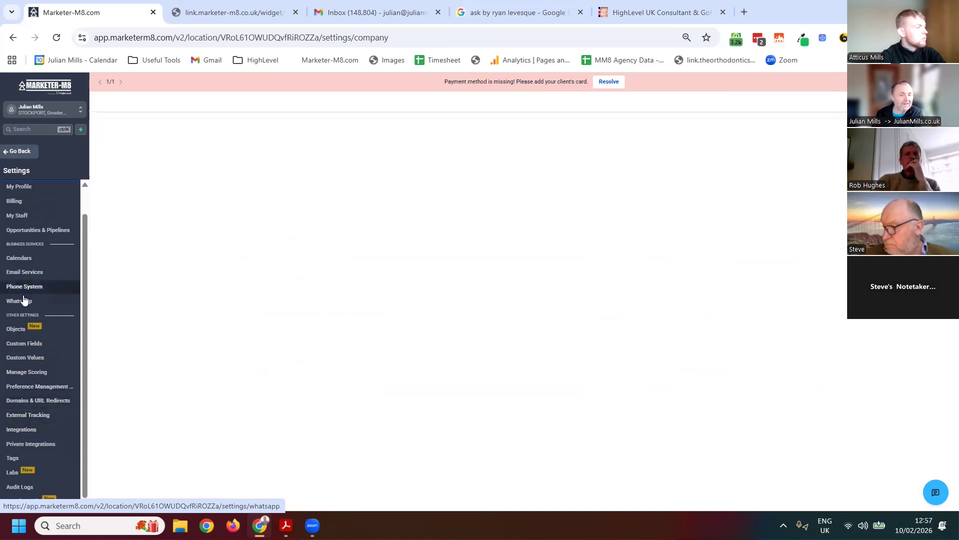
click(26, 344)
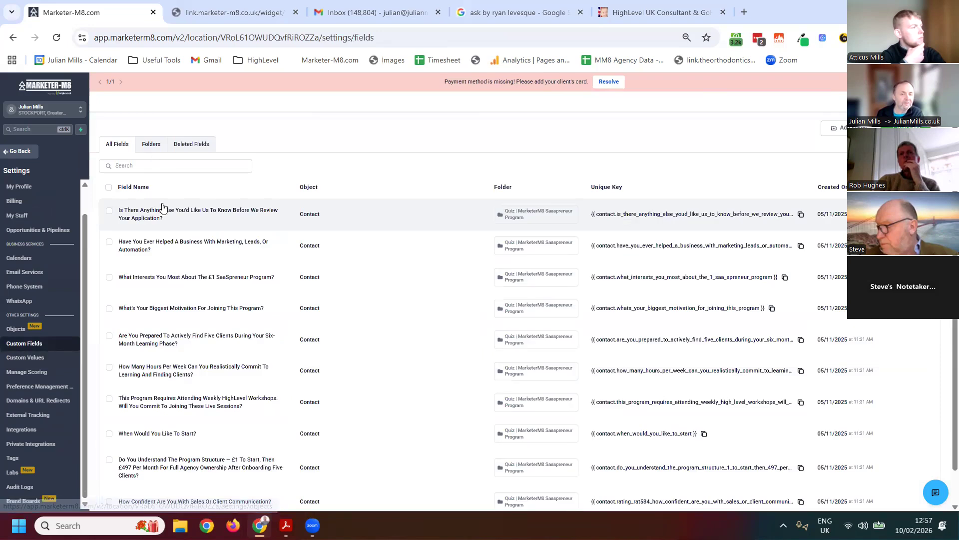
Show the custom field folders and open the 16 MM8 ReferralAI Follow-Up folder on page 2
click(150, 144)
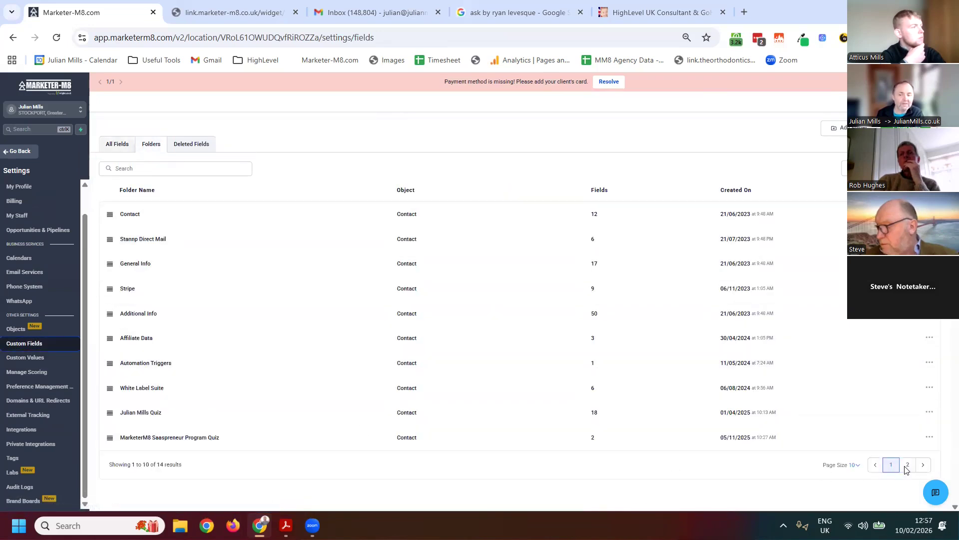
click(908, 465)
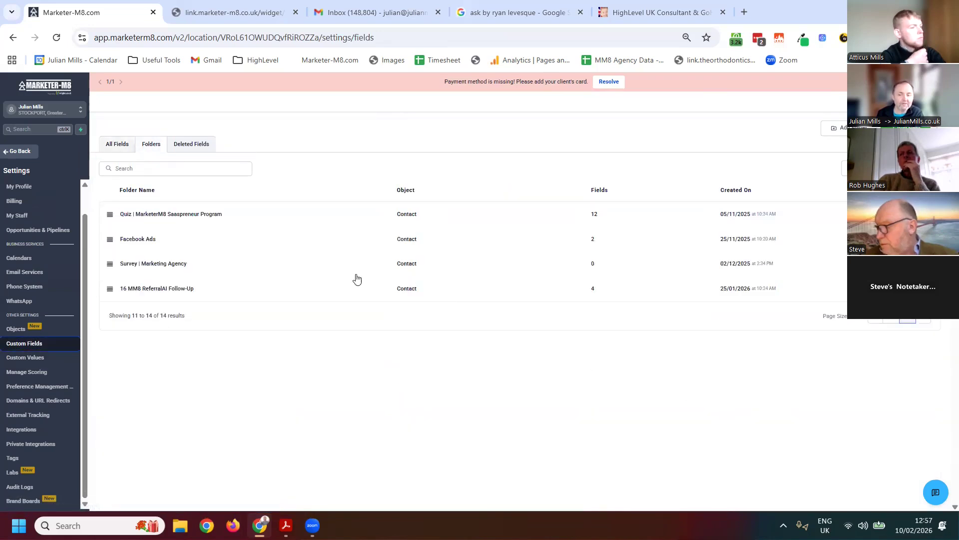
click(151, 293)
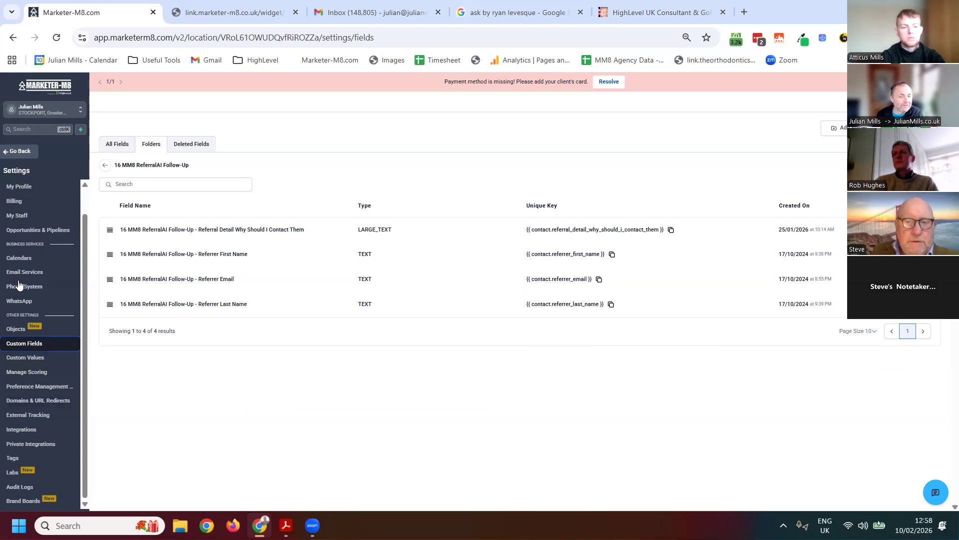
Leave the settings and locate the 16 MM8 ReferralAI Follow-Up folder in the automation workflow list
click(17, 152)
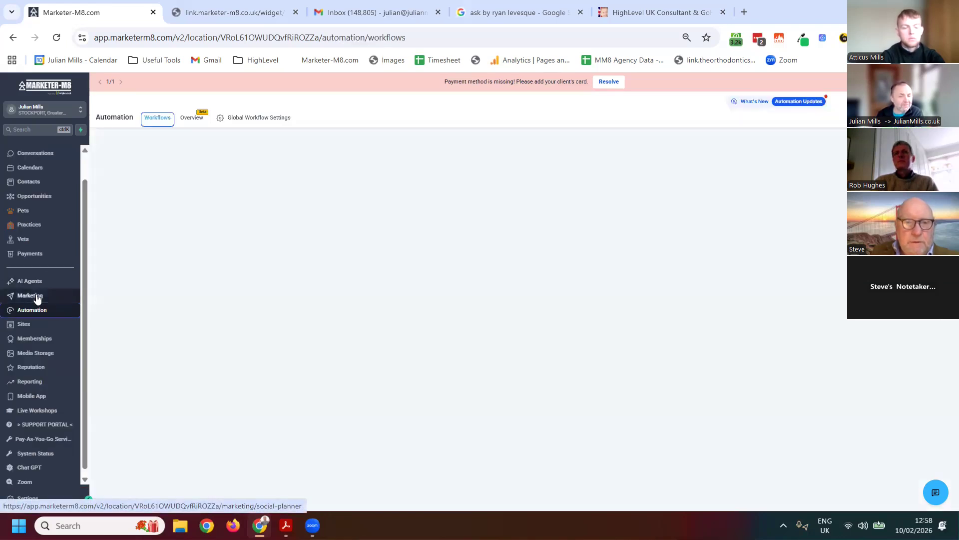
click(36, 296)
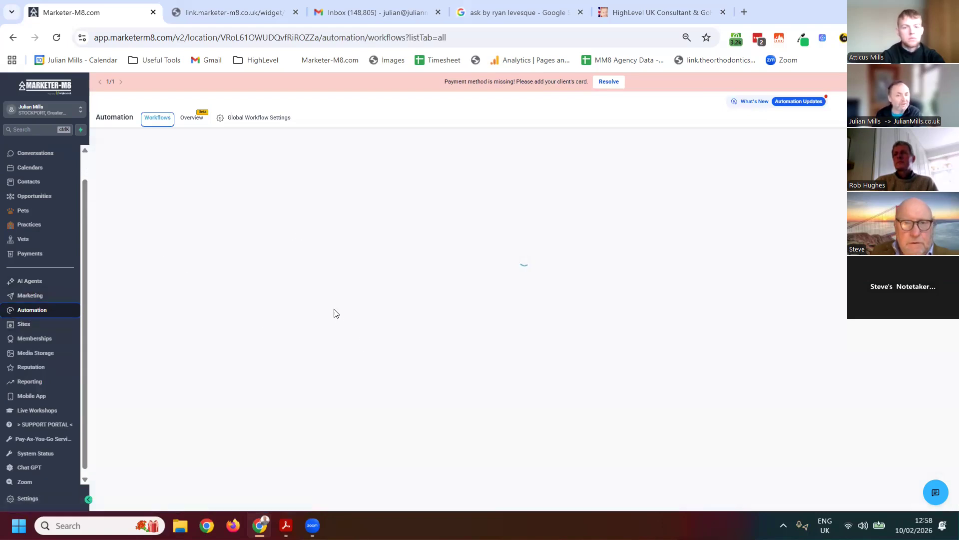
scroll(309, 350, down, 5)
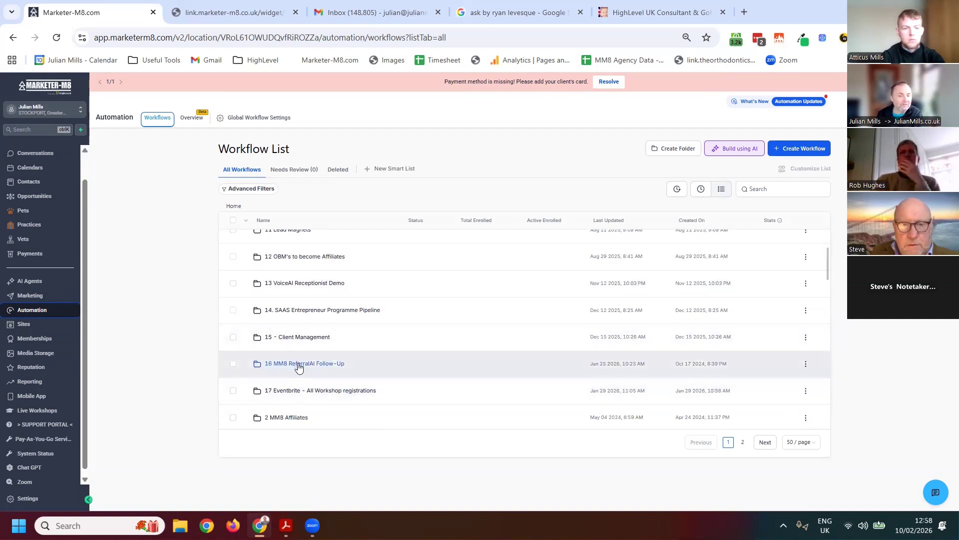
Open the email marketing templates and view the contents of the 1 Workflow emails folder
scroll(23, 187, up, 1)
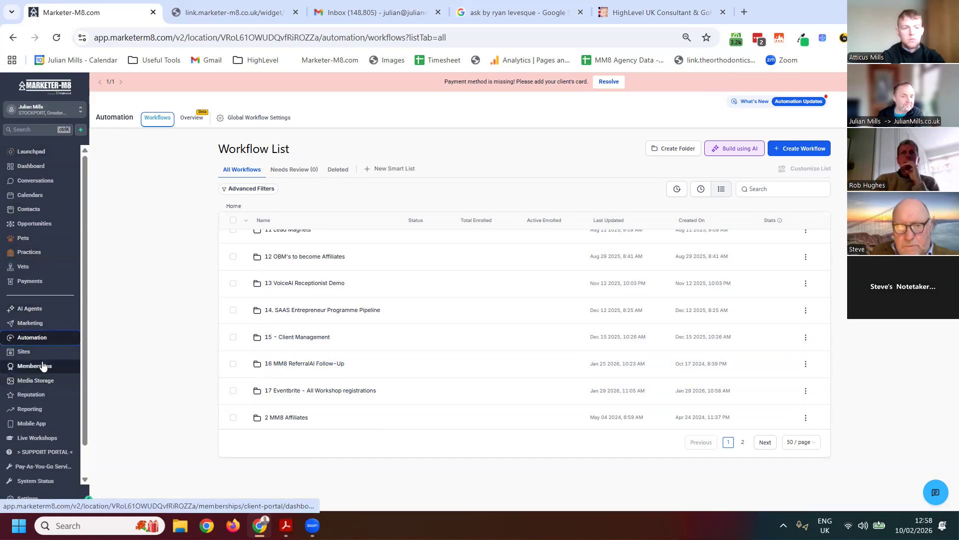
click(34, 328)
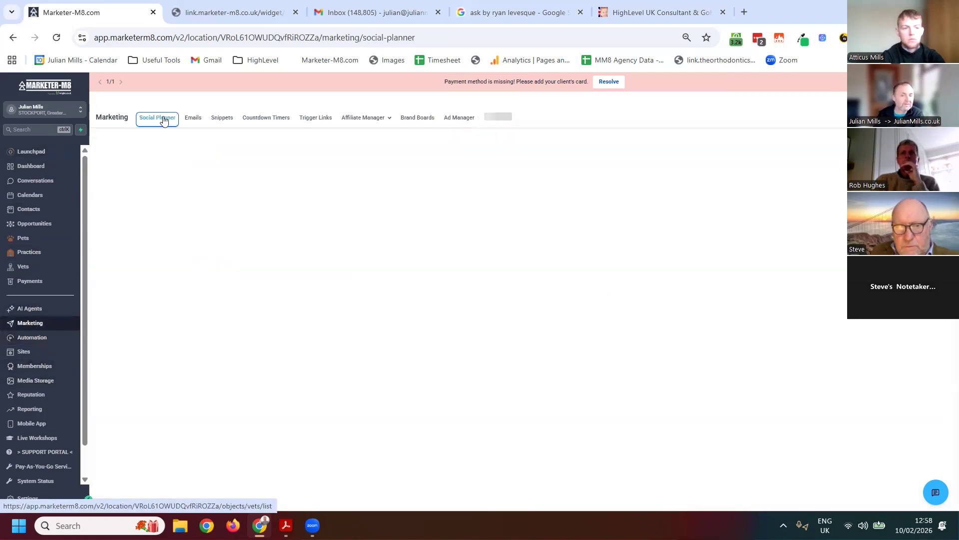
click(191, 119)
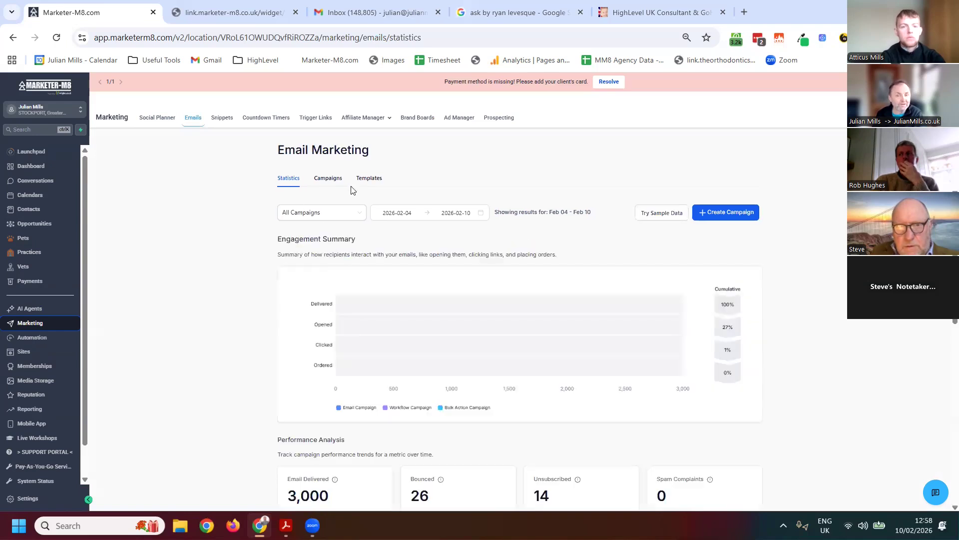
click(363, 182)
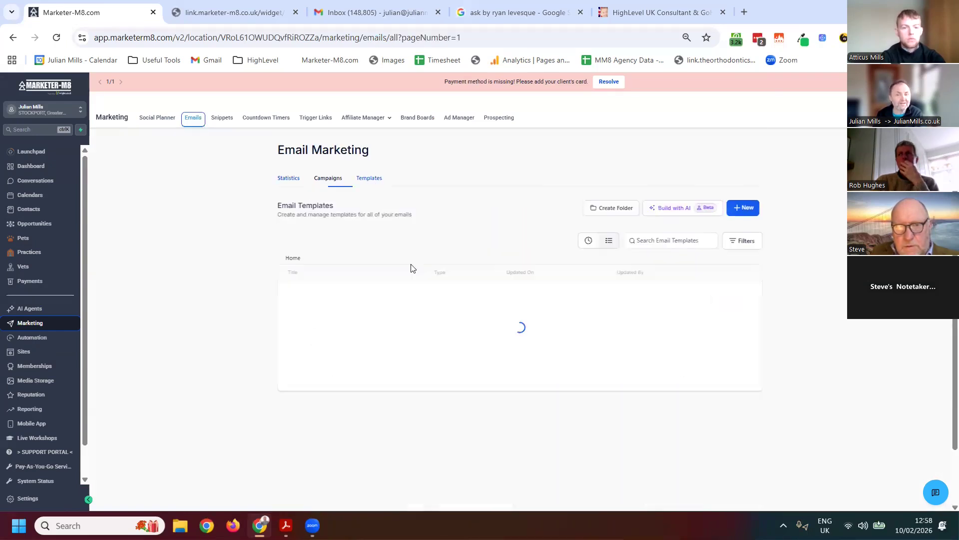
scroll(400, 280, down, 2)
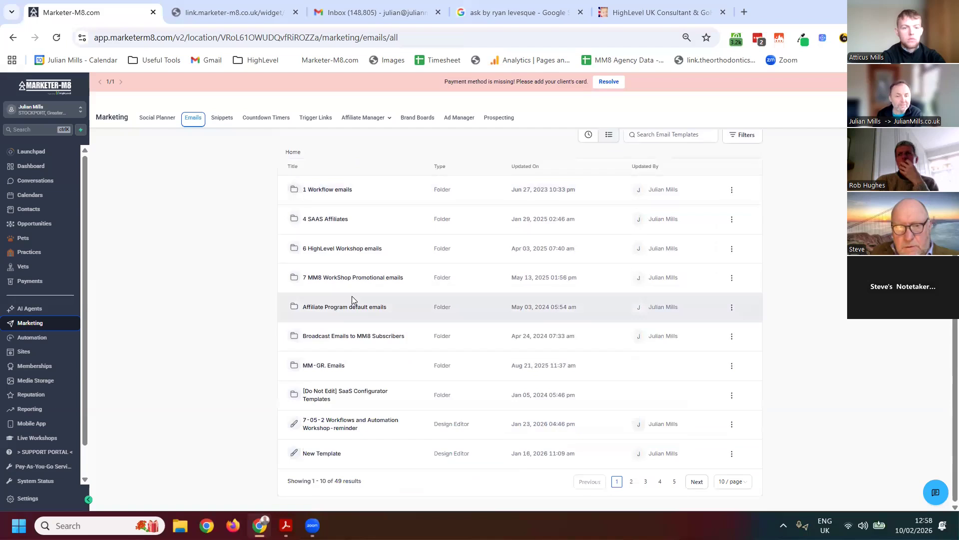
click(328, 191)
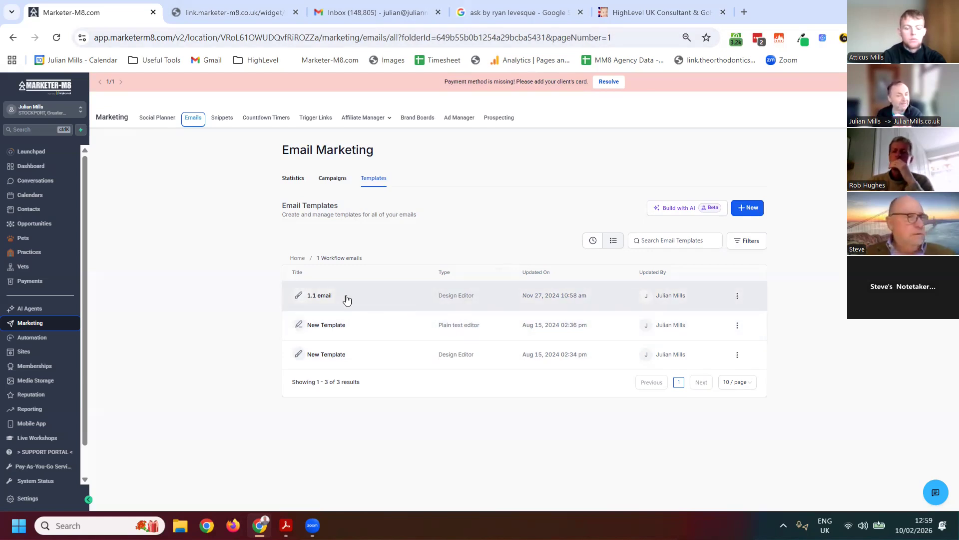
Open lucidchart.com in a new browser tab
click(744, 12)
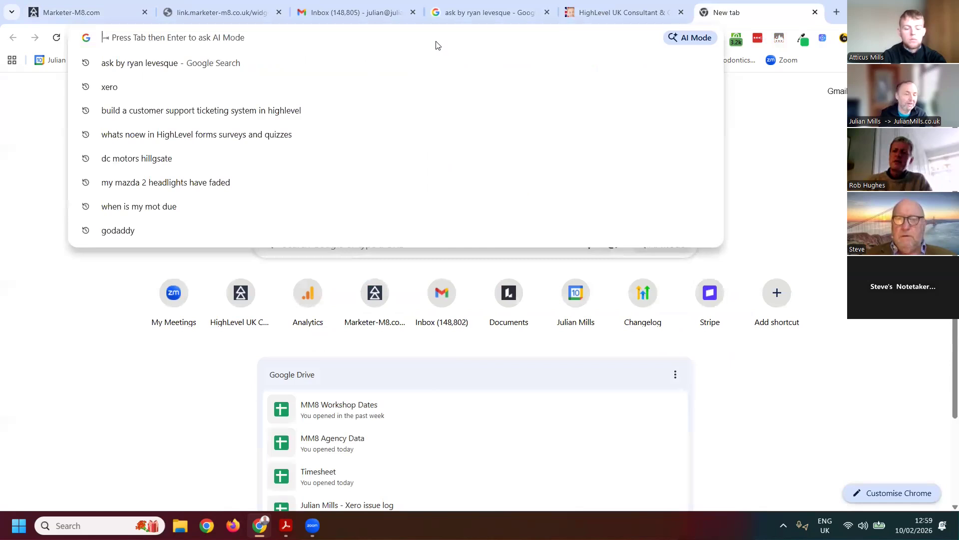
text(lucidcha)
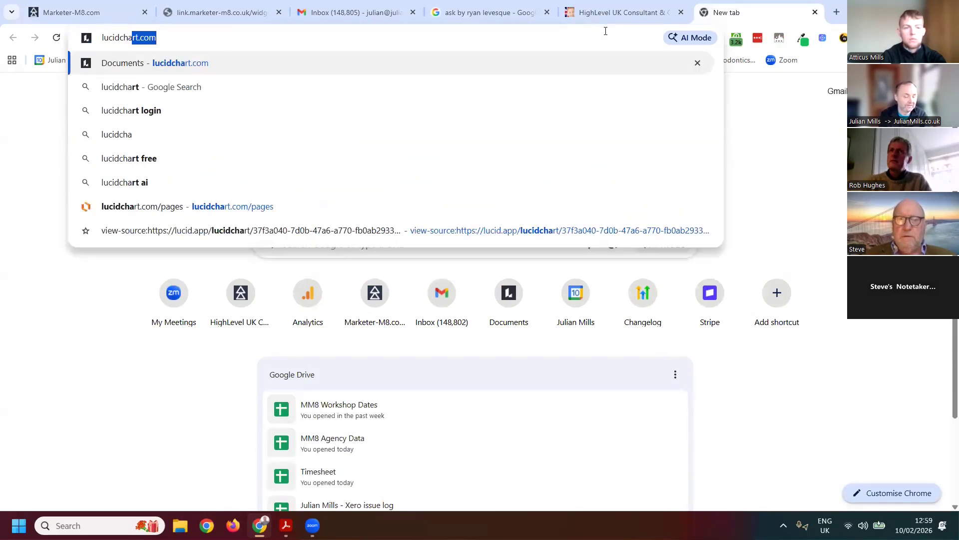
text(rt.com)
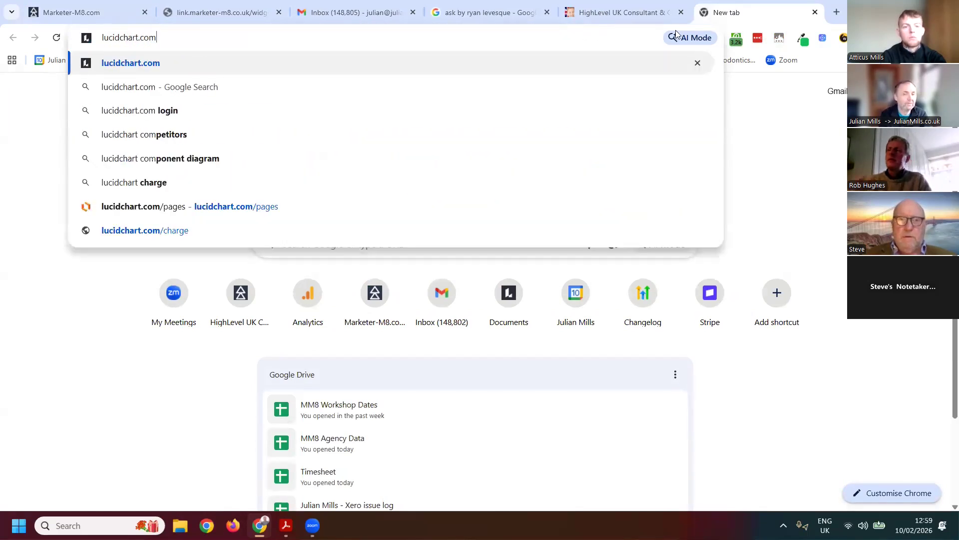
key(Return)
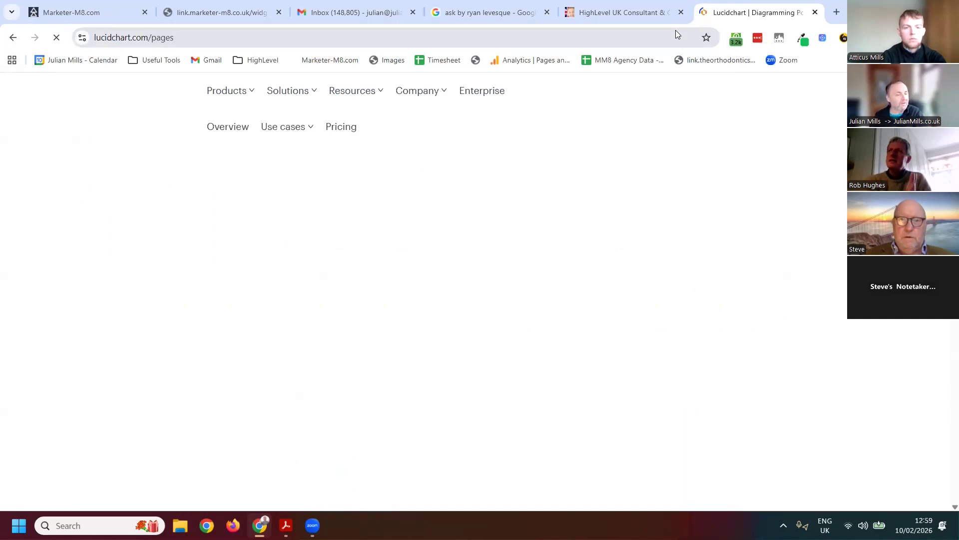